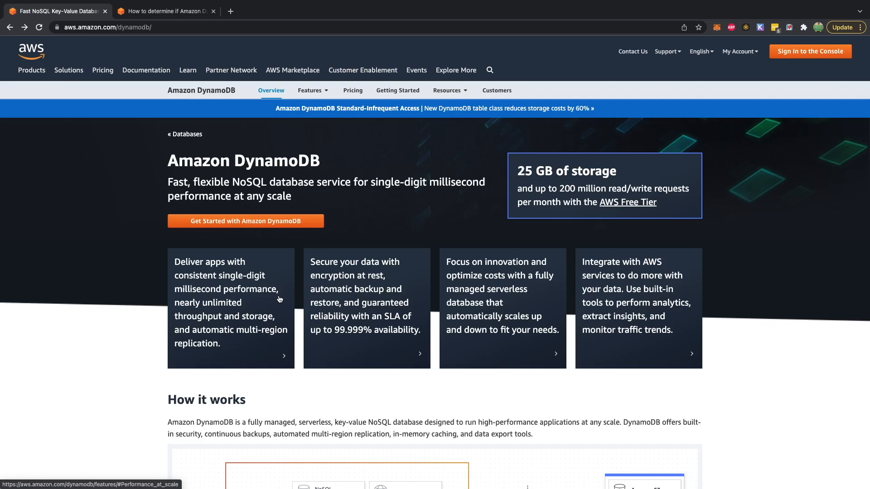
- Read the How it works description on the Amazon DynamoDB overview page
{"action": "scroll", "coordinate": [279, 299], "scroll_direction": "down", "scroll_amount": 3}
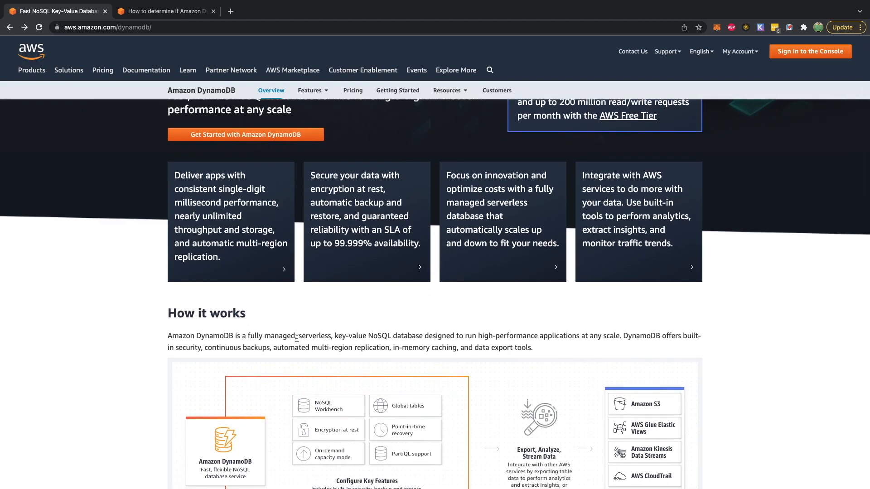
{"action": "left_click_drag", "start_coordinate": [297, 339], "coordinate": [248, 337]}
{"action": "left_click", "coordinate": [248, 337]}
{"action": "left_click_drag", "start_coordinate": [297, 335], "coordinate": [332, 336]}
{"action": "left_click", "coordinate": [332, 336]}
- Review the DynamoDB suitability guidelines in the AWS blog post, including the question about varying or high-traffic workloads
{"action": "left_click", "coordinate": [166, 13]}
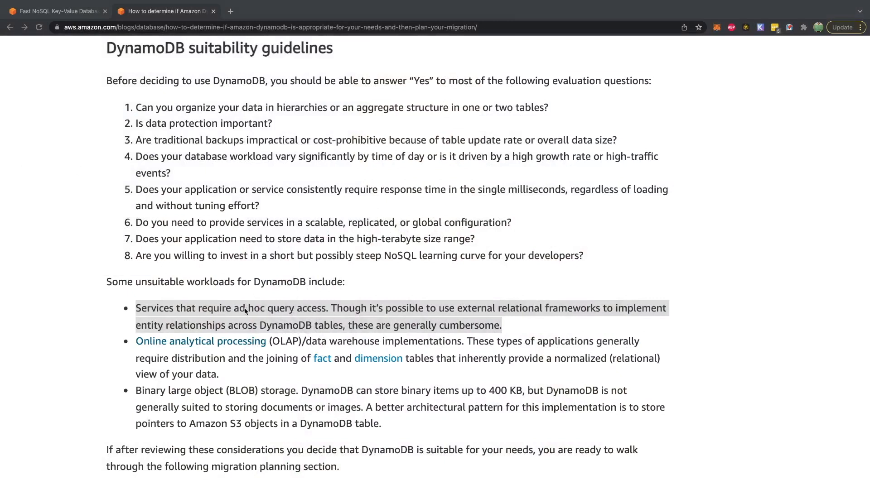
{"action": "left_click", "coordinate": [261, 292]}
{"action": "left_click", "coordinate": [263, 290]}
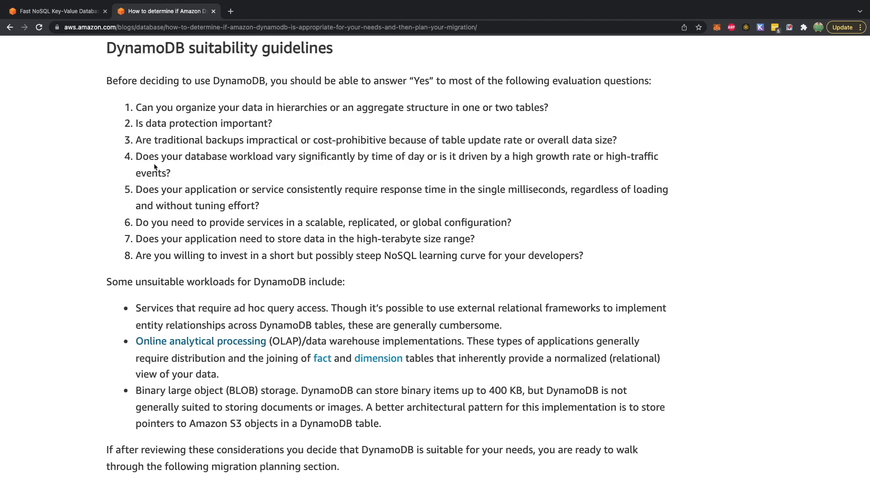
{"action": "left_click_drag", "start_coordinate": [136, 156], "coordinate": [199, 179]}
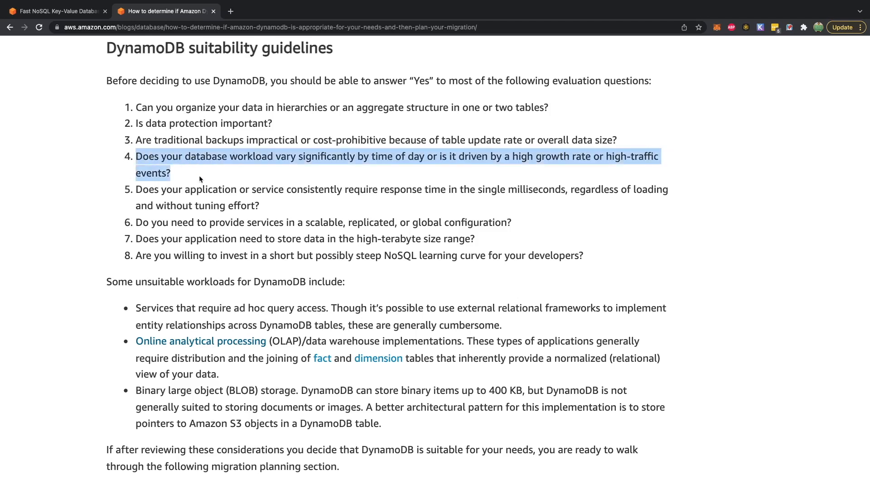
{"action": "left_click", "coordinate": [481, 173]}
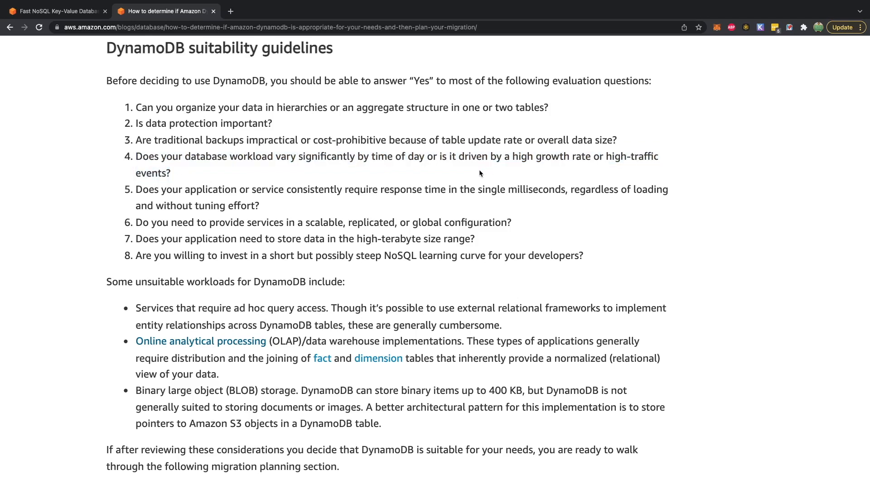
- Open DynamoDB in the AWS Management Console and start creating a new table
{"action": "left_click", "coordinate": [86, 13]}
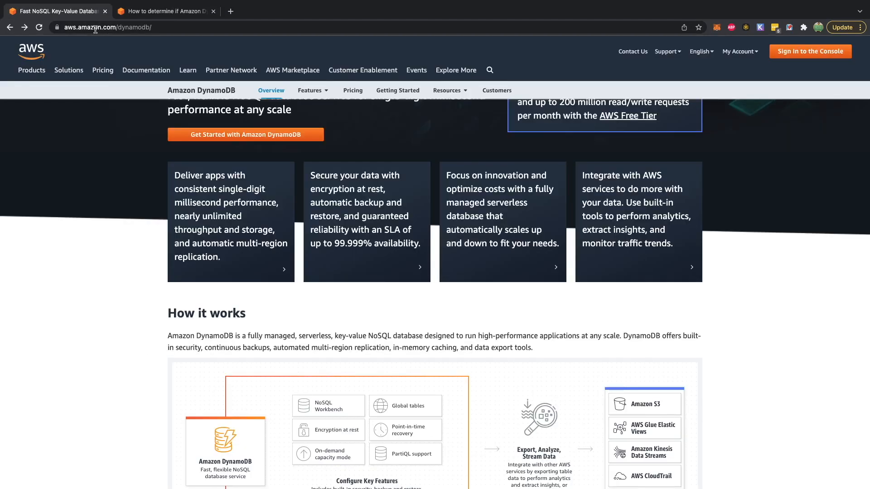
{"action": "left_click", "coordinate": [817, 58]}
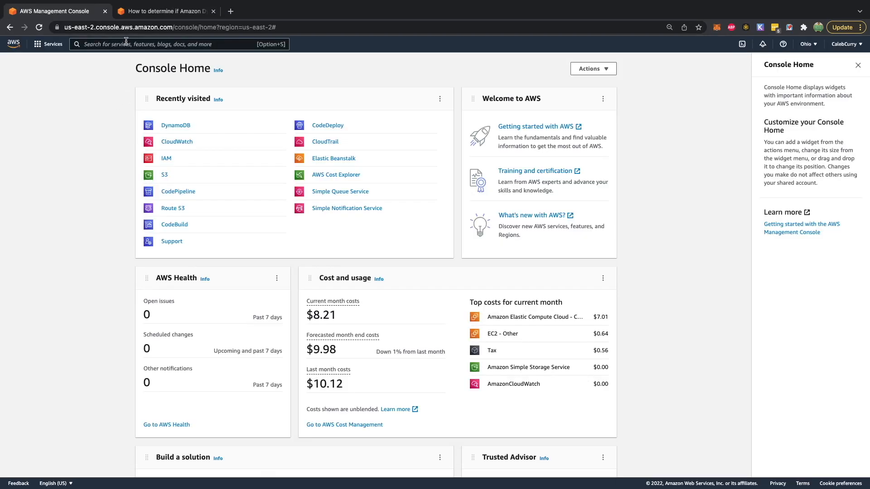
{"action": "left_click", "coordinate": [170, 125]}
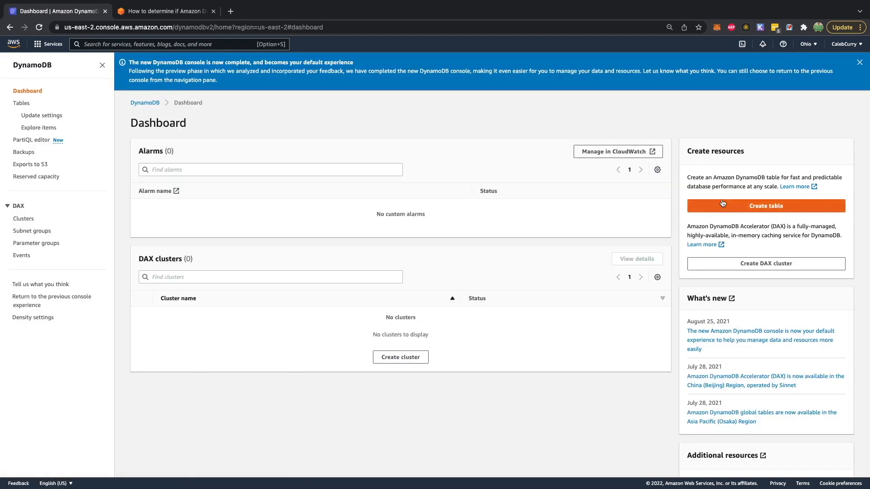
{"action": "left_click", "coordinate": [722, 201]}
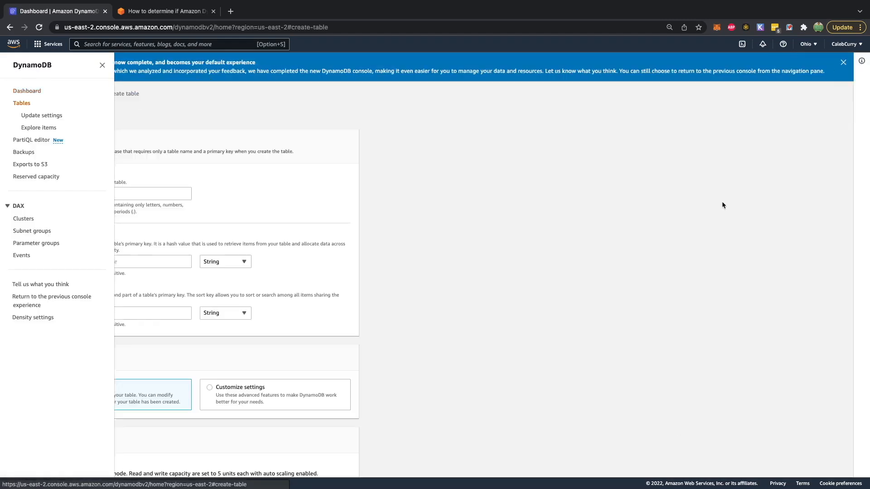
- Name the new table Users and enlarge the page to 125%
{"action": "type", "text": "Users"}
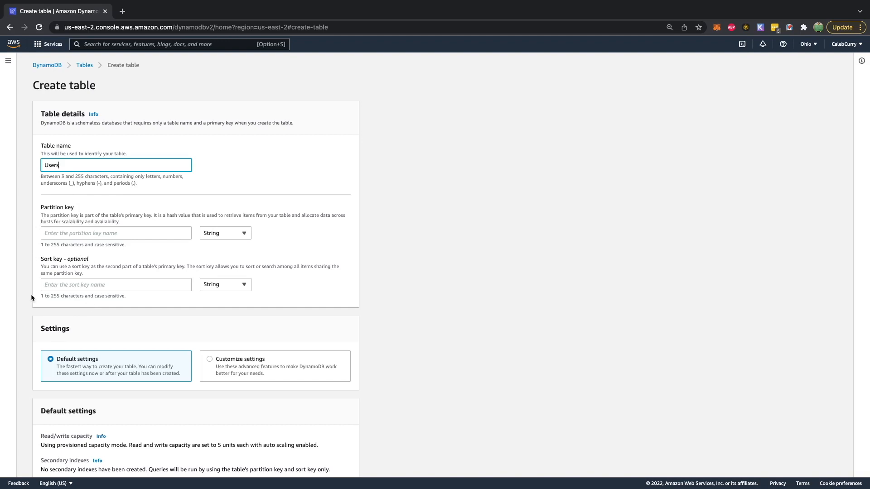
{"action": "key", "text": "super+plus"}
{"action": "key", "text": "super+plus"}
{"action": "key", "text": "super+plus"}
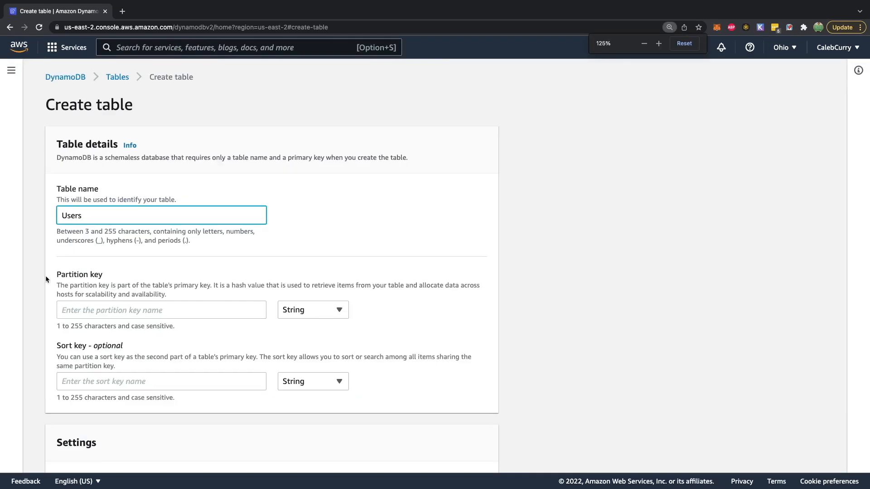
- Set the table's partition key to Email with the String data type
{"action": "scroll", "coordinate": [45, 276], "scroll_direction": "down", "scroll_amount": 3}
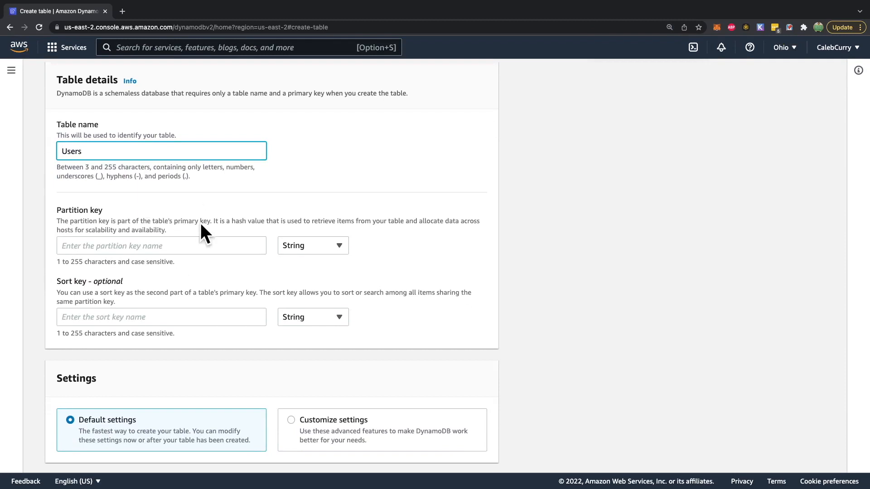
{"action": "left_click", "coordinate": [233, 212]}
{"action": "left_click_drag", "start_coordinate": [234, 222], "coordinate": [246, 222]}
{"action": "left_click_drag", "start_coordinate": [311, 222], "coordinate": [355, 220]}
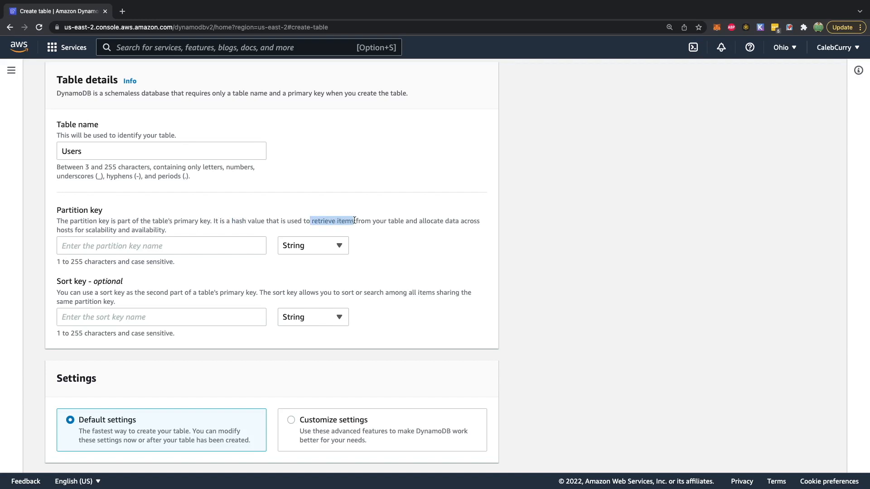
{"action": "left_click", "coordinate": [346, 206]}
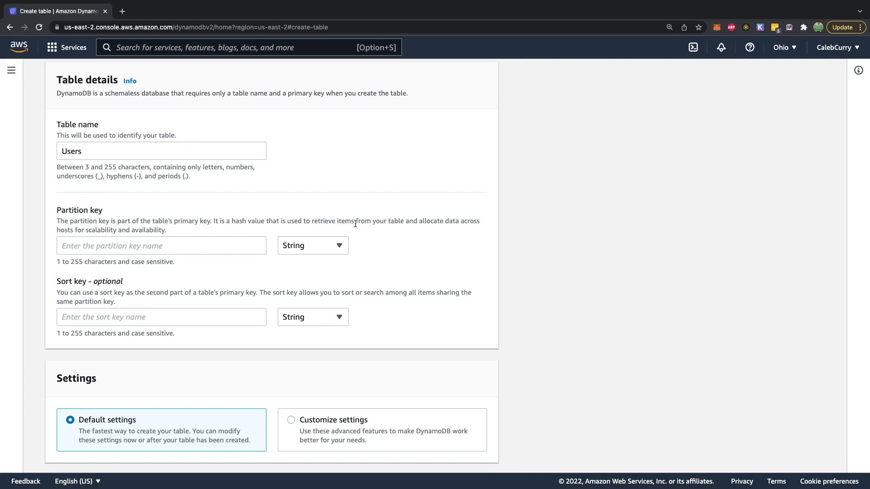
{"action": "left_click_drag", "start_coordinate": [355, 221], "coordinate": [336, 221]}
{"action": "left_click", "coordinate": [201, 248]}
{"action": "type", "text": "ema"}
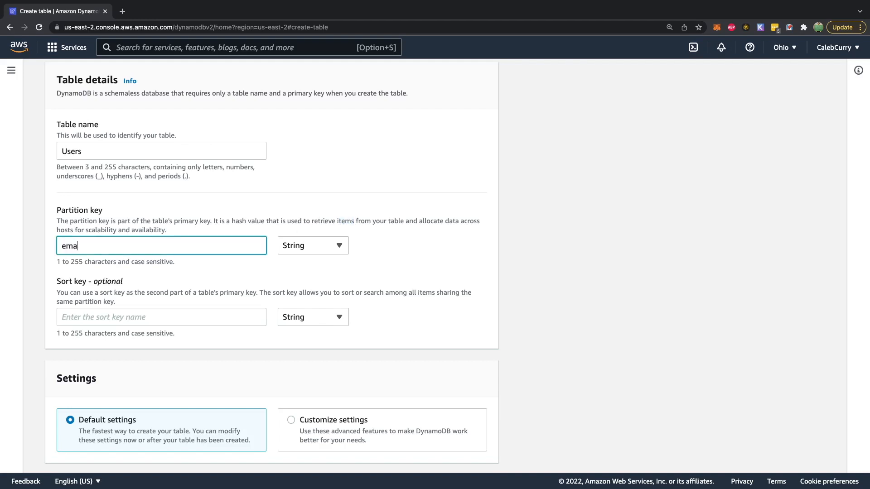
{"action": "key", "text": "BackSpace"}
{"action": "key", "text": "BackSpace"}
{"action": "key", "text": "BackSpace"}
{"action": "type", "text": "Email"}
{"action": "left_click", "coordinate": [310, 248]}
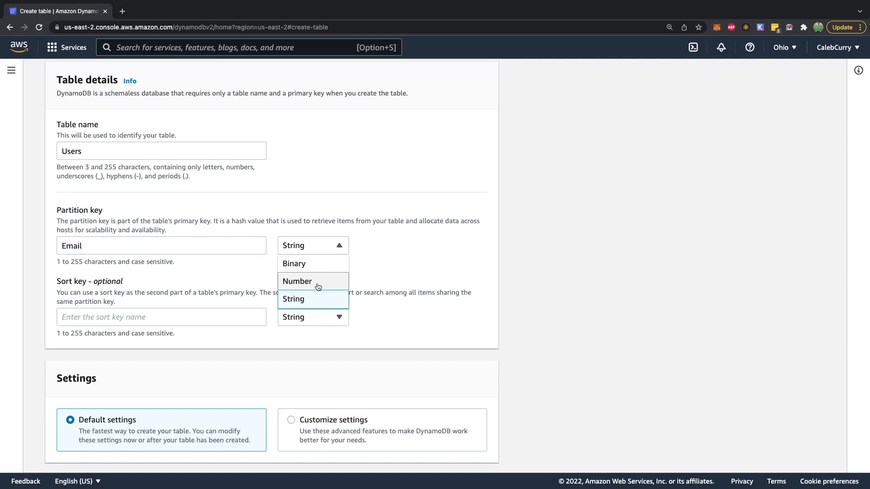
{"action": "left_click", "coordinate": [312, 304]}
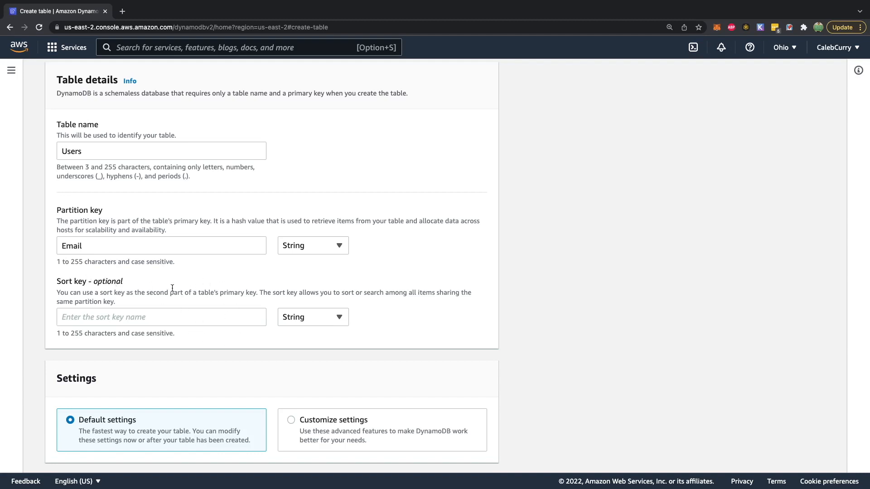
- Choose customized settings instead of the default settings for the table
{"action": "scroll", "coordinate": [172, 288], "scroll_direction": "down", "scroll_amount": 5}
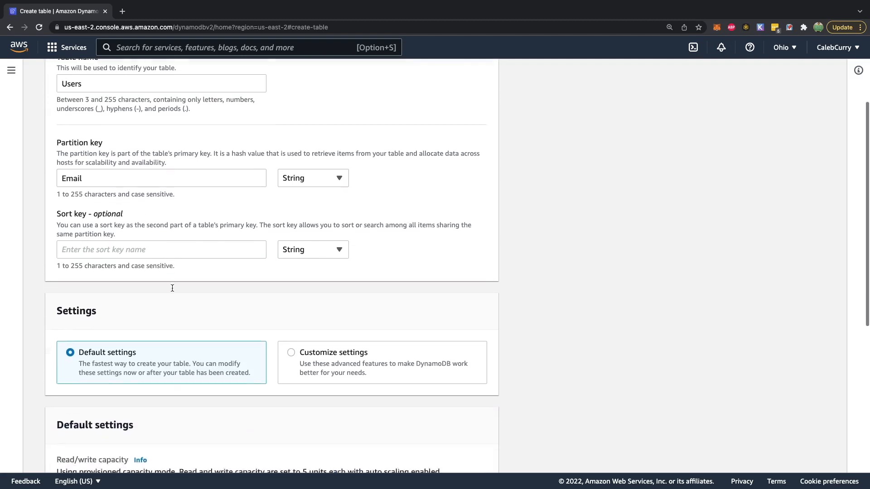
{"action": "scroll", "coordinate": [172, 290], "scroll_direction": "down", "scroll_amount": 3}
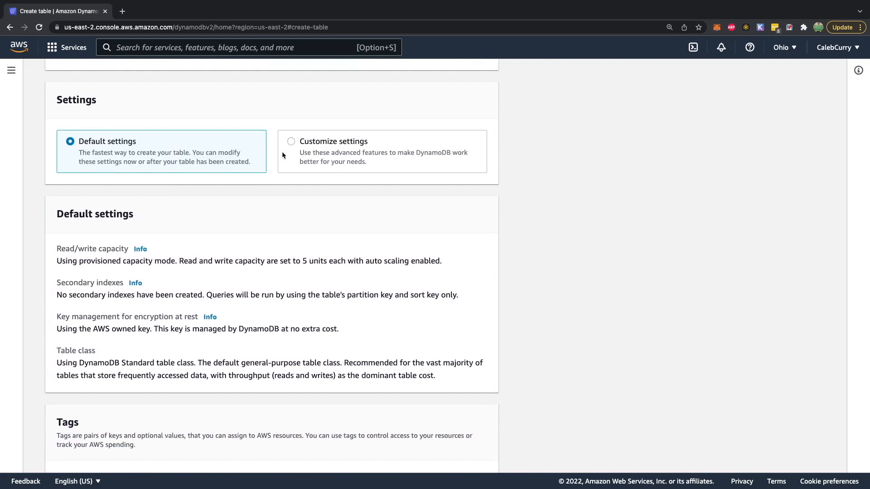
{"action": "left_click", "coordinate": [291, 141]}
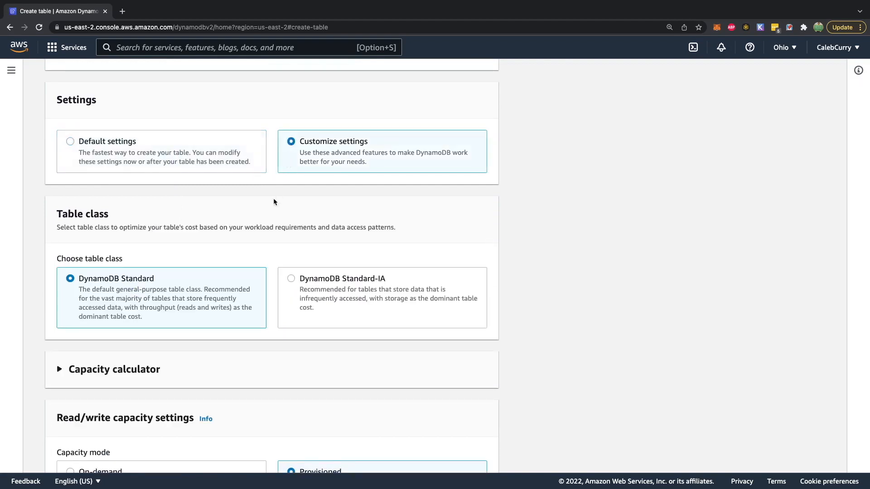
- Turn off auto scaling for the table's read capacity in Provisioned mode
{"action": "scroll", "coordinate": [273, 199], "scroll_direction": "down", "scroll_amount": 3}
{"action": "scroll", "coordinate": [274, 202], "scroll_direction": "down", "scroll_amount": 3}
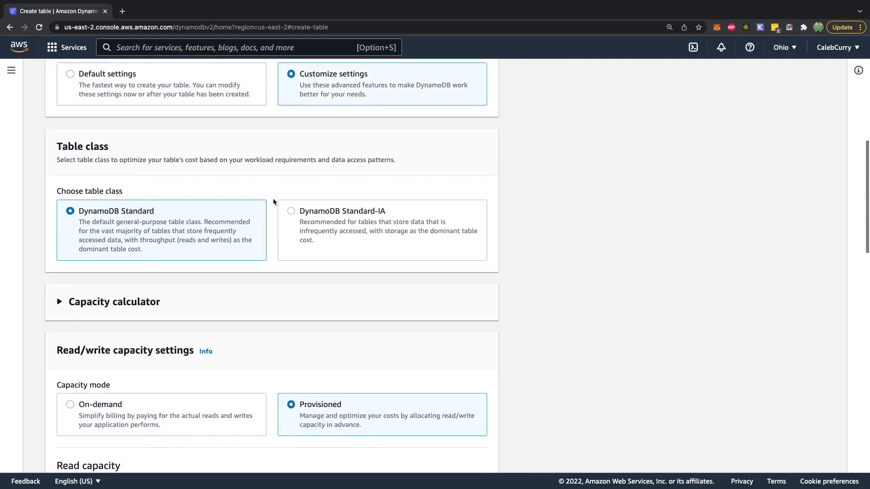
{"action": "scroll", "coordinate": [156, 254], "scroll_direction": "down", "scroll_amount": 1}
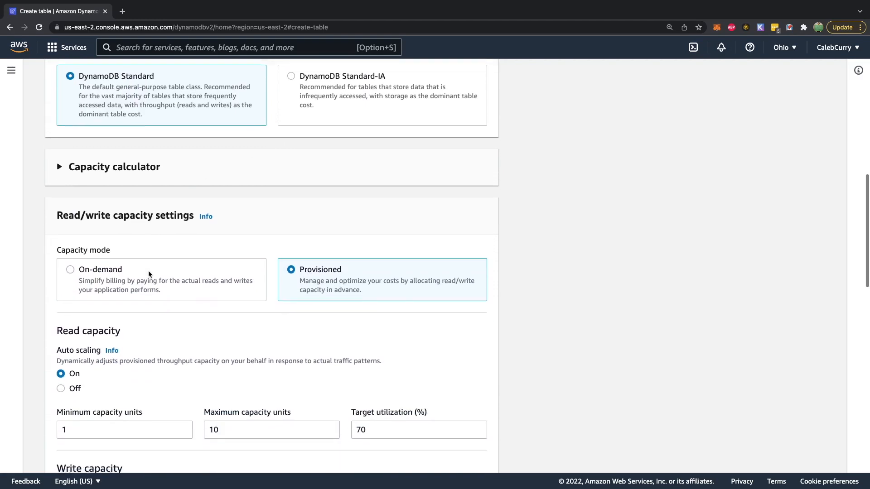
{"action": "scroll", "coordinate": [214, 271], "scroll_direction": "down", "scroll_amount": 1}
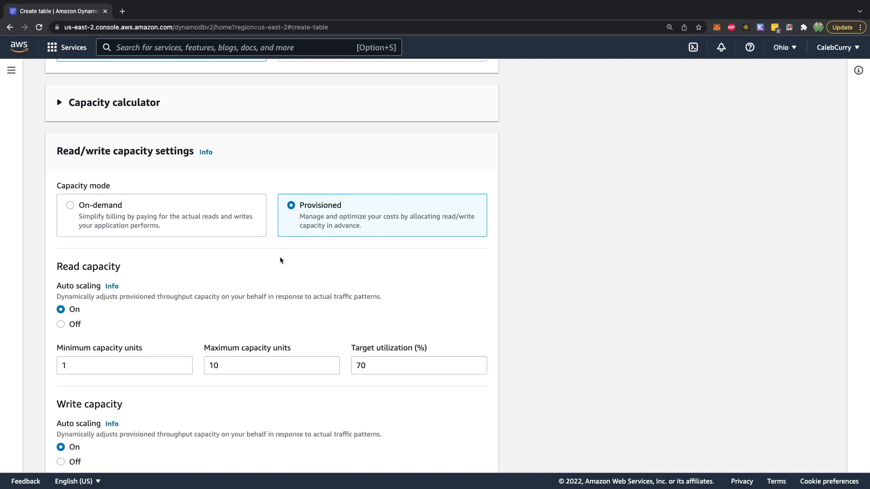
{"action": "scroll", "coordinate": [281, 261], "scroll_direction": "up", "scroll_amount": 1}
{"action": "scroll", "coordinate": [280, 260], "scroll_direction": "down", "scroll_amount": 3}
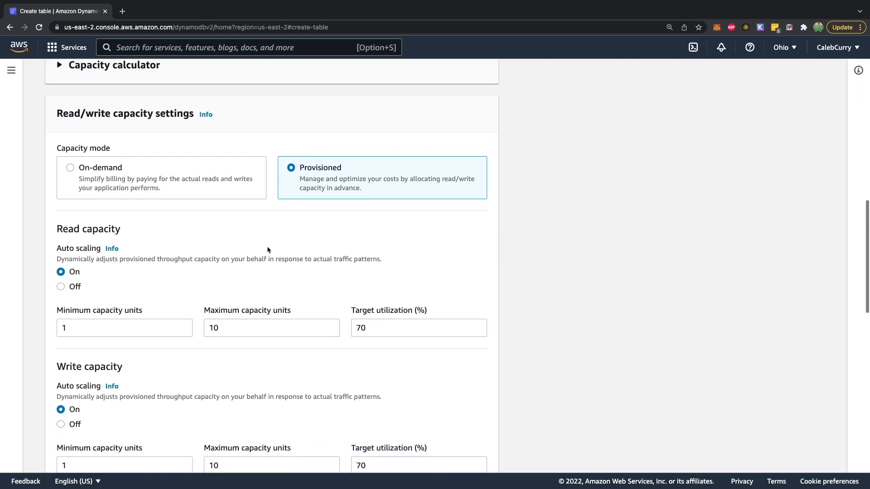
{"action": "scroll", "coordinate": [212, 227], "scroll_direction": "up", "scroll_amount": 1}
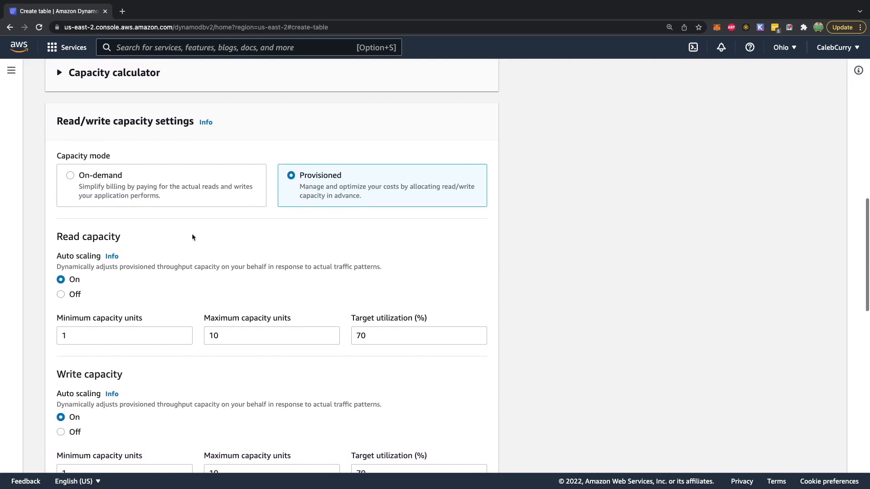
{"action": "scroll", "coordinate": [150, 285], "scroll_direction": "down", "scroll_amount": 1}
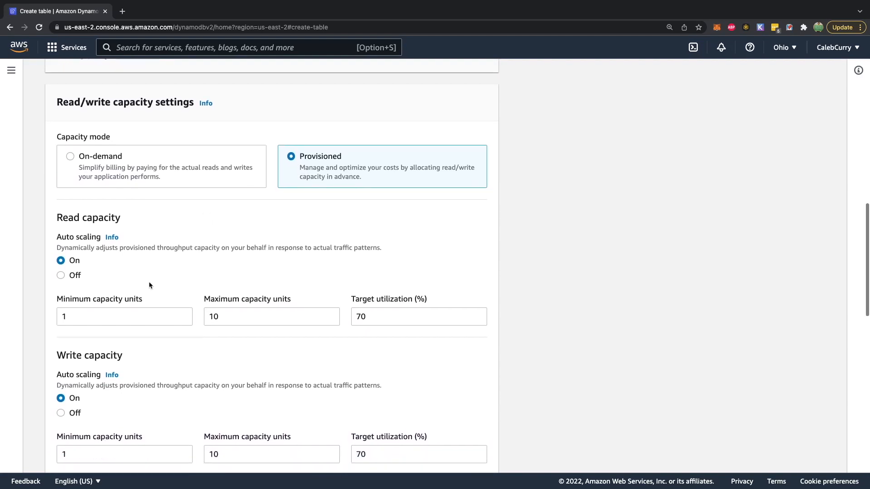
{"action": "left_click", "coordinate": [61, 275]}
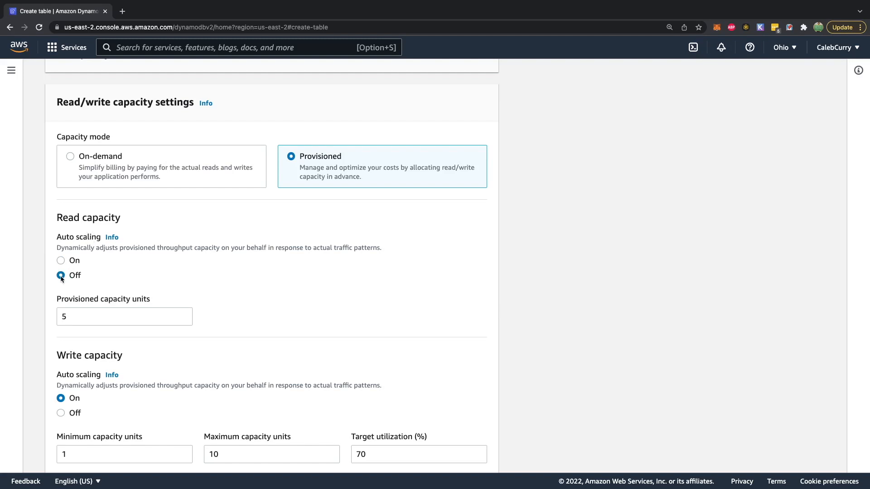
- Turn off auto scaling for the table's write capacity
{"action": "scroll", "coordinate": [61, 279], "scroll_direction": "down", "scroll_amount": 1}
{"action": "scroll", "coordinate": [108, 286], "scroll_direction": "down", "scroll_amount": 1}
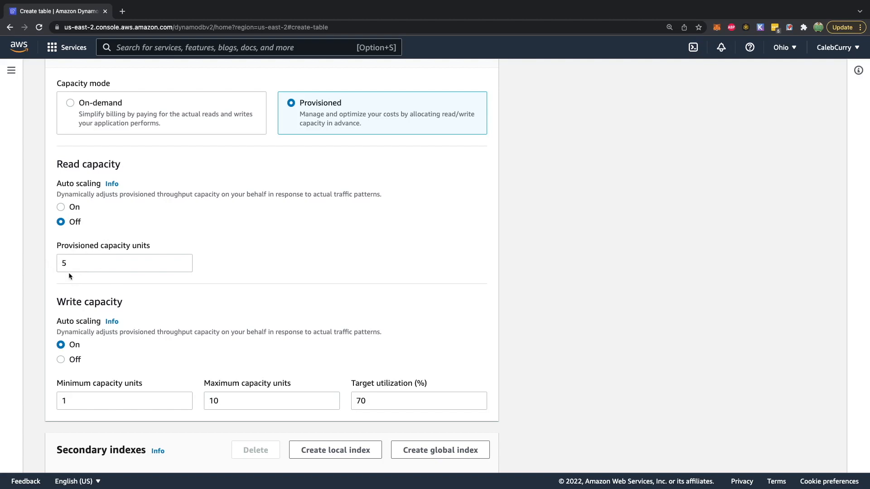
{"action": "scroll", "coordinate": [69, 273], "scroll_direction": "down", "scroll_amount": 1}
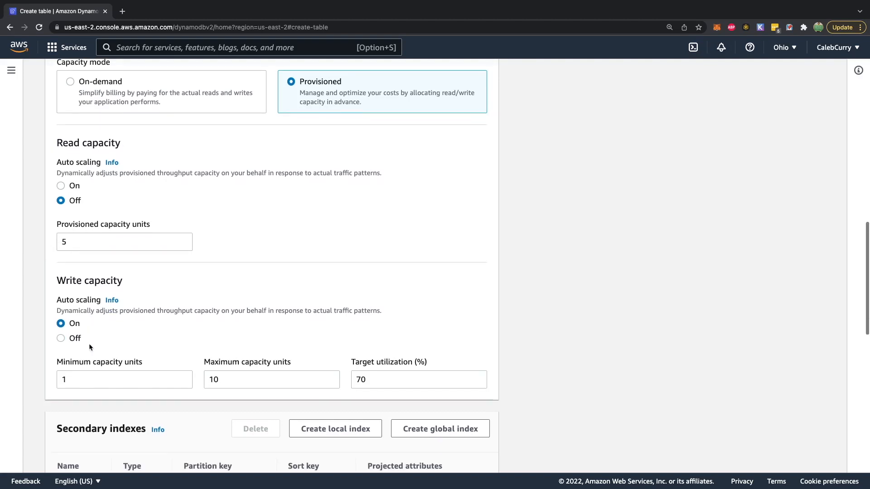
{"action": "left_click", "coordinate": [62, 341]}
{"action": "scroll", "coordinate": [80, 379], "scroll_direction": "down", "scroll_amount": 1}
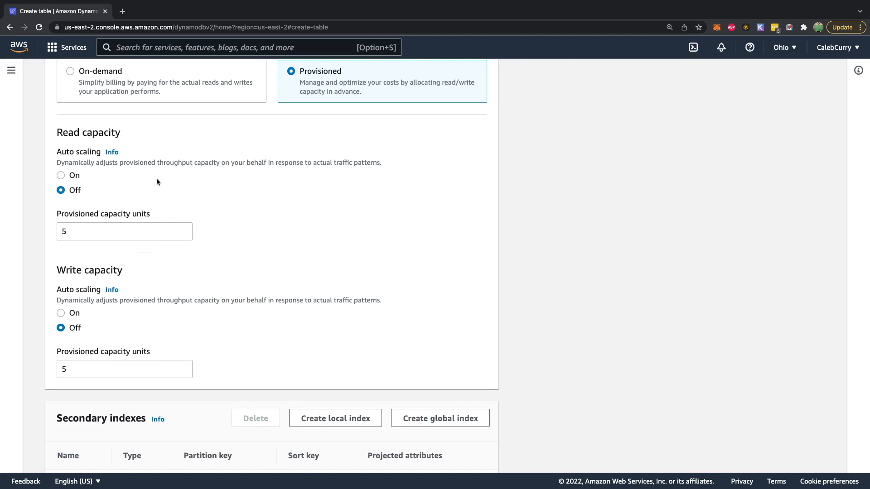
- Review the provisioned capacity units, the estimated monthly cost and the encryption at rest options for the table
{"action": "left_click_drag", "start_coordinate": [81, 369], "coordinate": [77, 351]}
{"action": "left_click", "coordinate": [121, 344]}
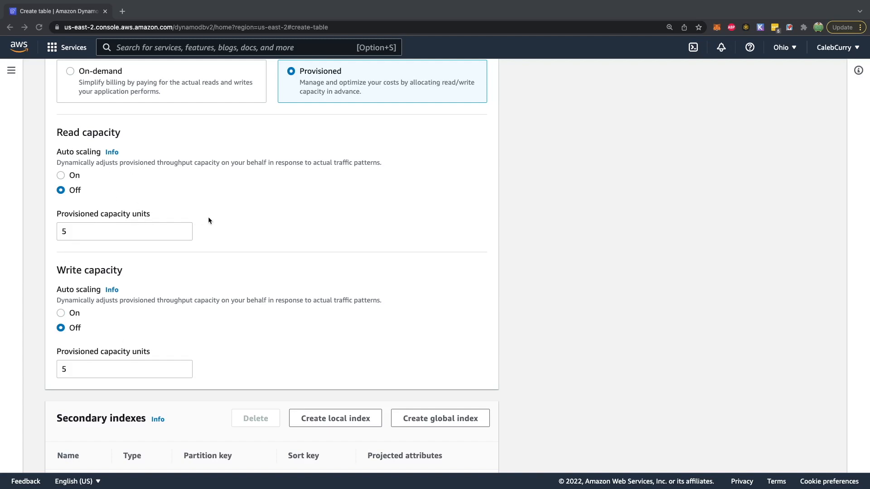
{"action": "scroll", "coordinate": [208, 220], "scroll_direction": "up", "scroll_amount": 3}
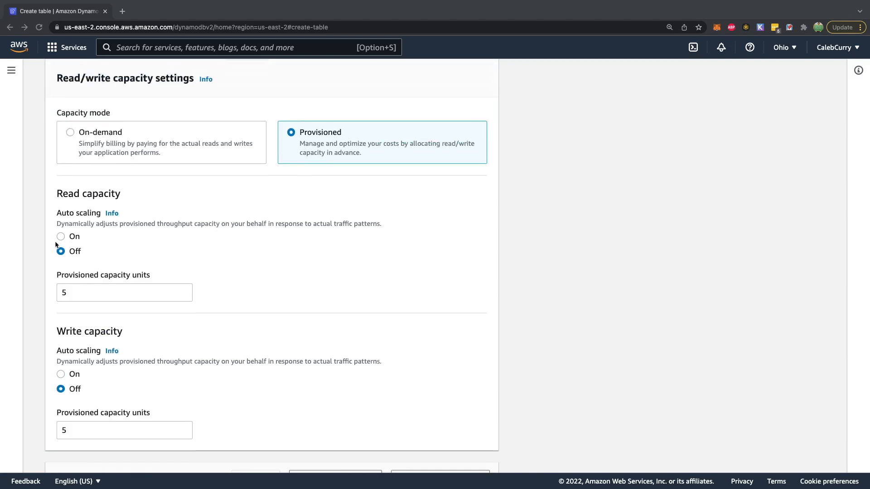
{"action": "scroll", "coordinate": [56, 244], "scroll_direction": "down", "scroll_amount": 10}
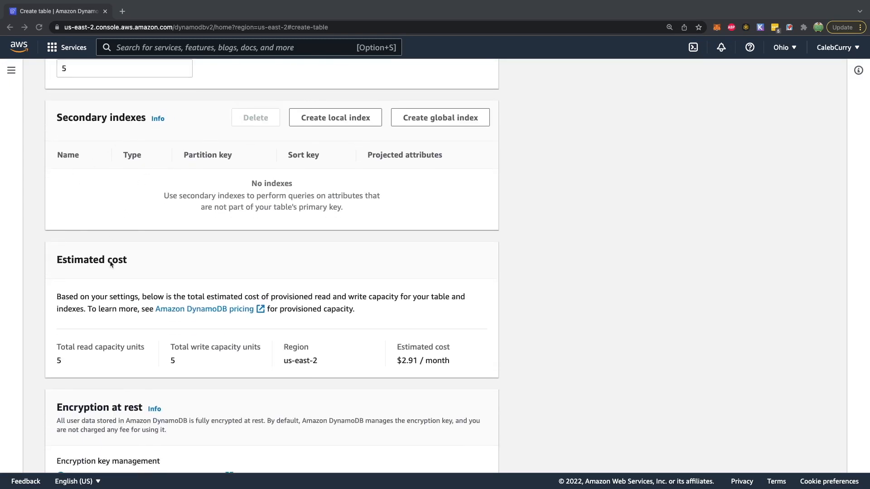
{"action": "scroll", "coordinate": [102, 206], "scroll_direction": "down", "scroll_amount": 3}
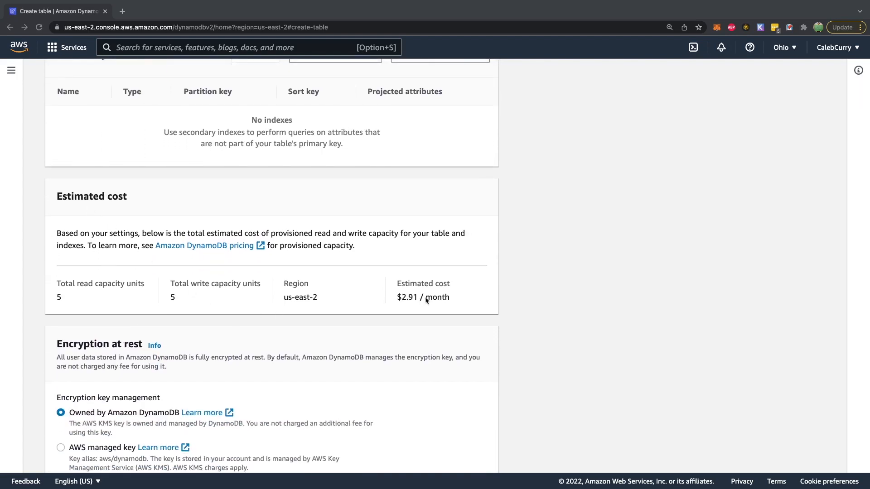
{"action": "scroll", "coordinate": [444, 303], "scroll_direction": "down", "scroll_amount": 5}
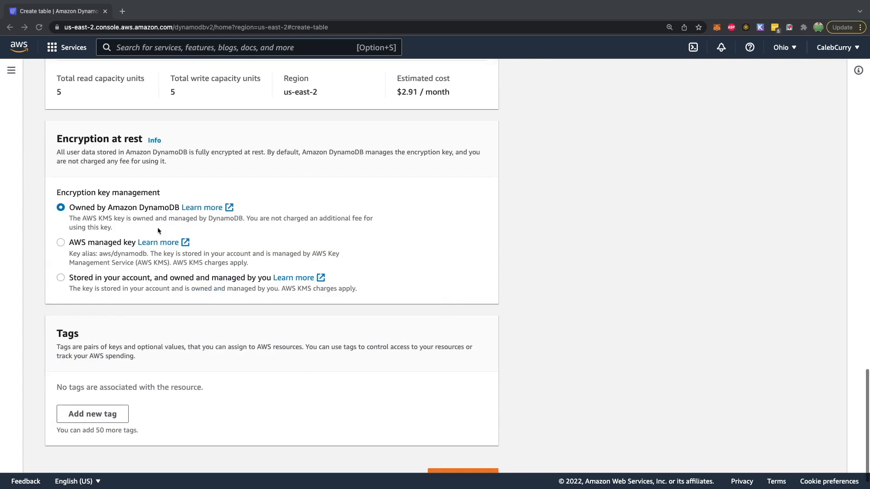
- Create the table with the customized settings and widen the Partition key column in the tables list
{"action": "scroll", "coordinate": [276, 343], "scroll_direction": "down", "scroll_amount": 1}
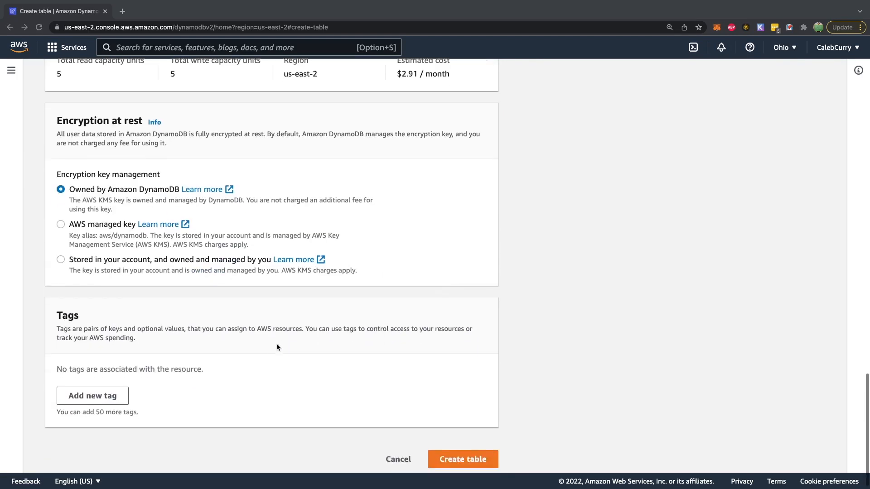
{"action": "left_click", "coordinate": [455, 453]}
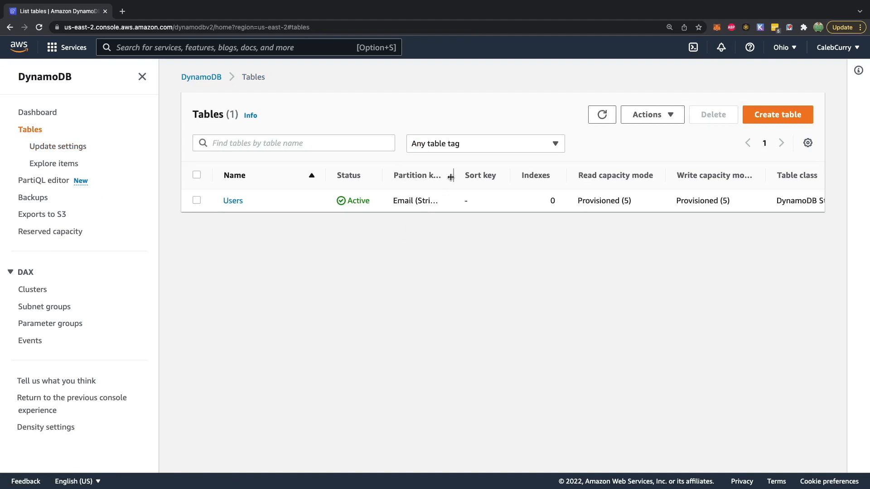
{"action": "left_click_drag", "start_coordinate": [453, 175], "coordinate": [481, 174]}
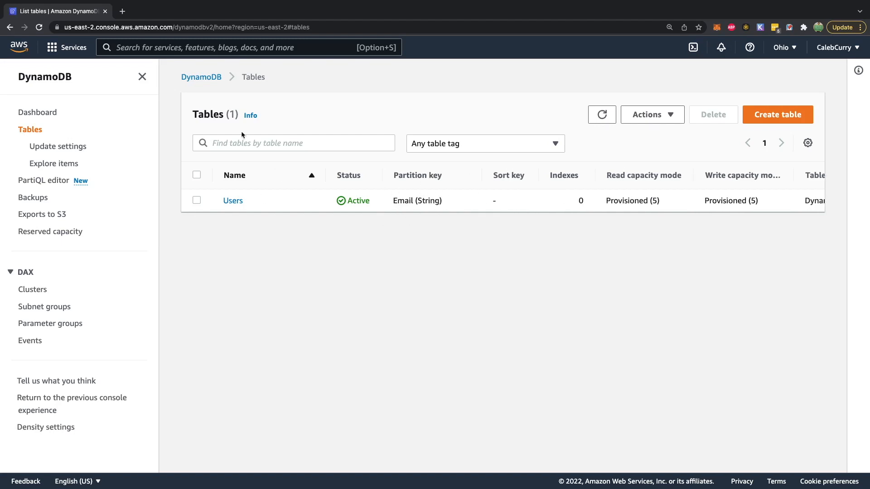
- Open the Users table's items and start a new item in the form view
{"action": "left_click", "coordinate": [233, 201]}
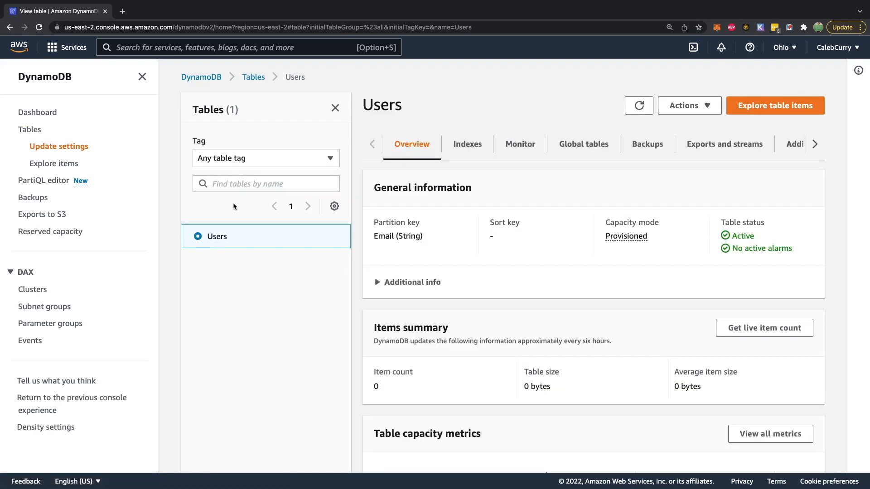
{"action": "left_click", "coordinate": [770, 109]}
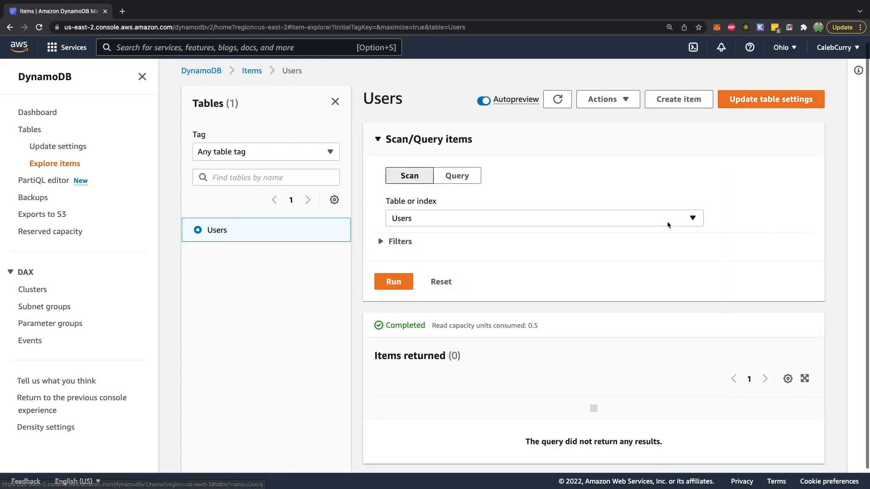
{"action": "scroll", "coordinate": [543, 285], "scroll_direction": "down", "scroll_amount": 1}
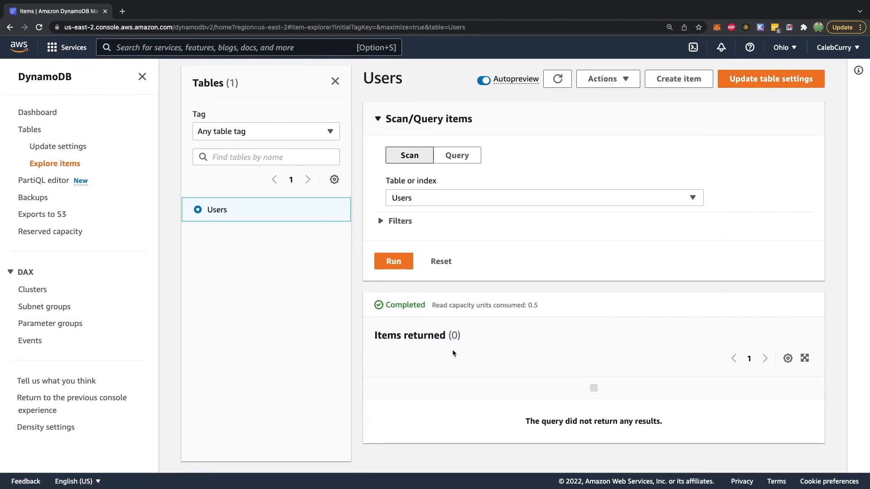
{"action": "left_click", "coordinate": [659, 83]}
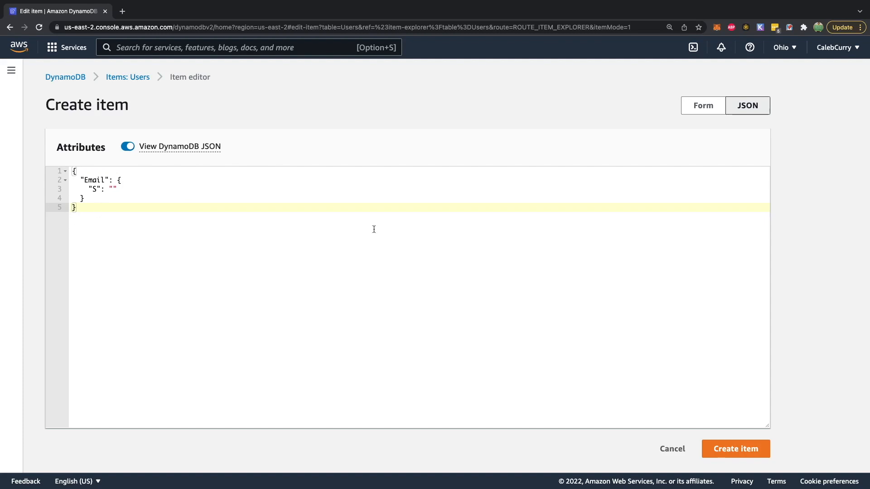
{"action": "left_click", "coordinate": [717, 107]}
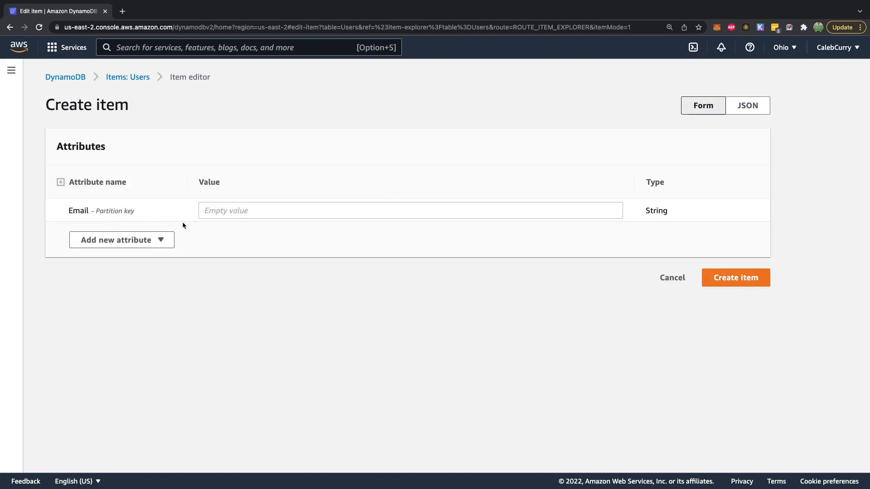
- Add a string attribute Name containing the person's first name and fill in the Email partition key with their e-mail address
{"action": "left_click", "coordinate": [141, 241]}
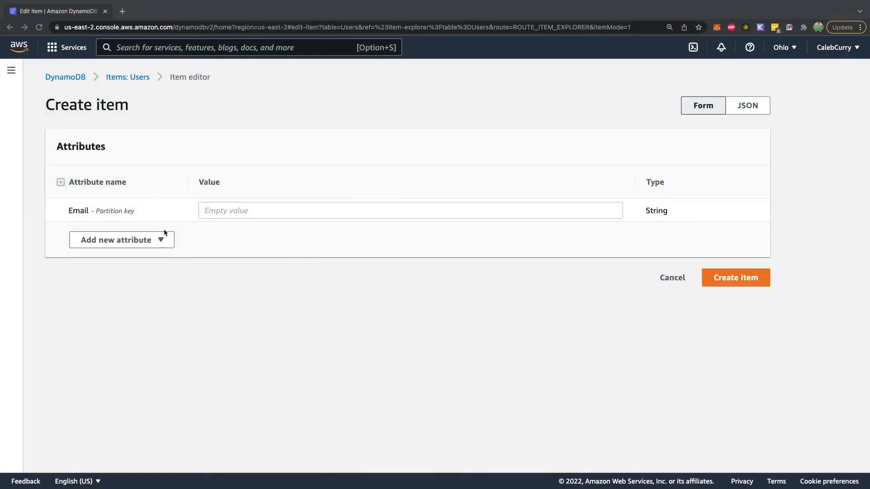
{"action": "left_click", "coordinate": [138, 241]}
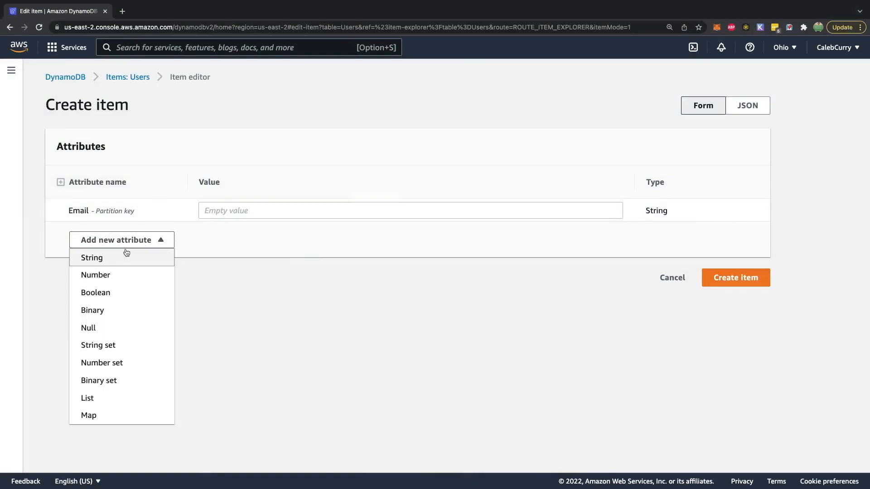
{"action": "left_click", "coordinate": [127, 254]}
{"action": "type", "text": "Name"}
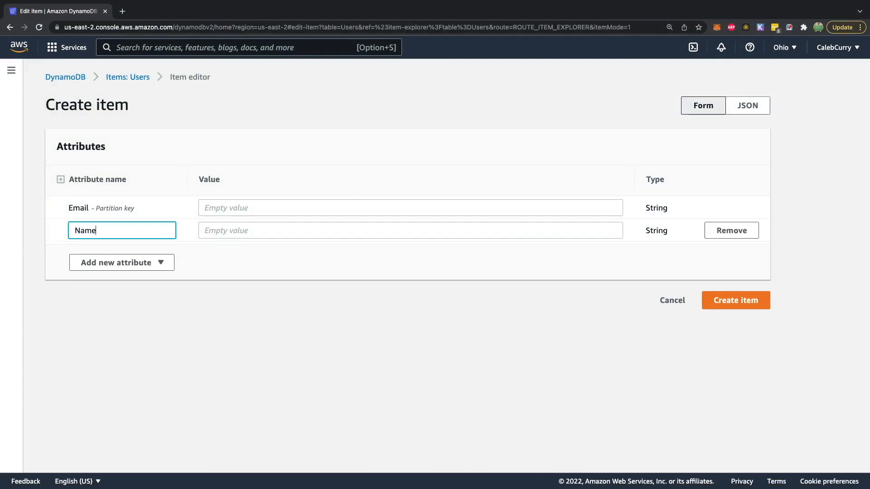
{"action": "key", "text": "Tab"}
{"action": "type", "text": "Caleb"}
{"action": "left_click", "coordinate": [224, 208]}
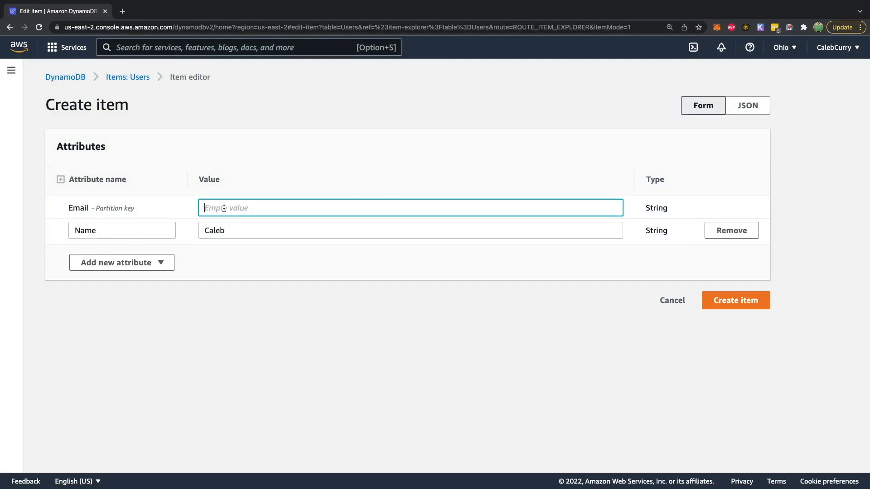
{"action": "type", "text": "caleb@email.com"}
- Add a number attribute named Followers with the value 5 to the new item
{"action": "left_click", "coordinate": [143, 262]}
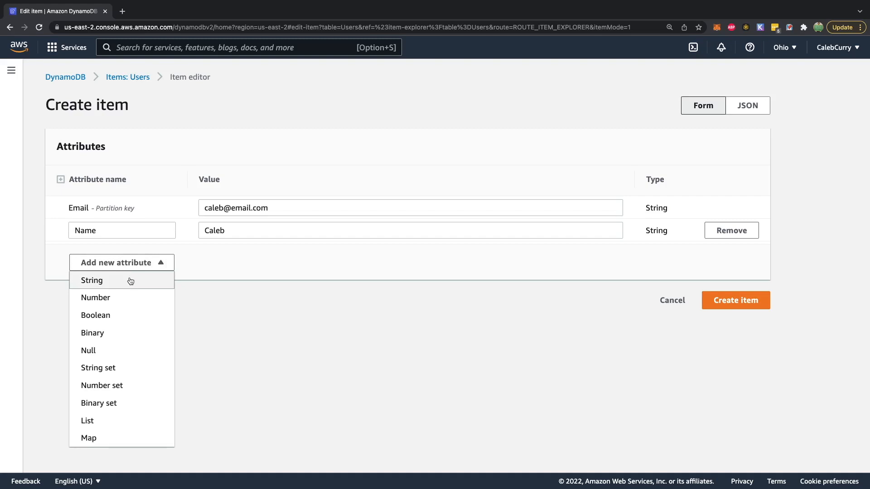
{"action": "left_click", "coordinate": [100, 298]}
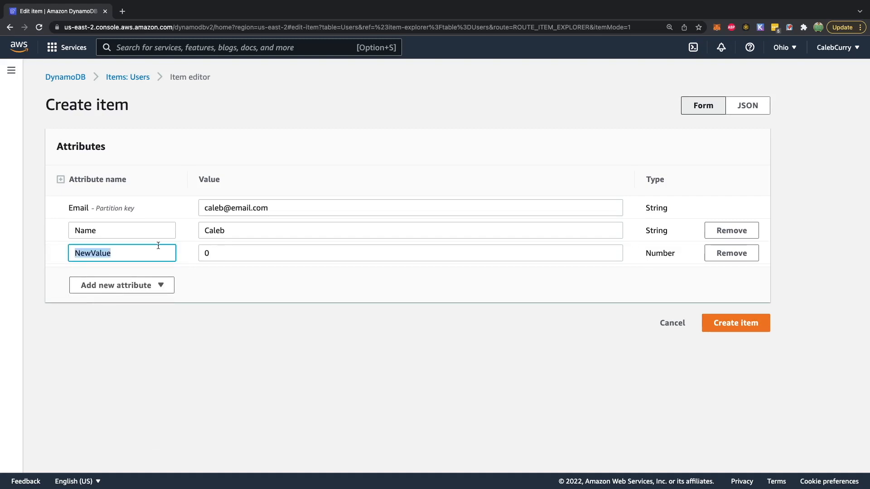
{"action": "type", "text": "Followers"}
{"action": "key", "text": "Tab"}
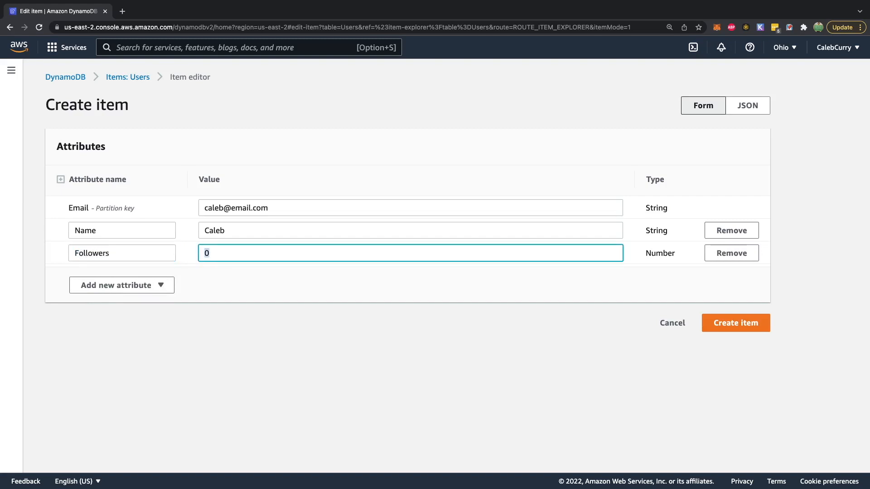
{"action": "type", "text": "5"}
- Add a Boolean attribute named Verified set to True and create the item
{"action": "left_click", "coordinate": [121, 284]}
{"action": "left_click", "coordinate": [109, 144]}
{"action": "type", "text": "Ve"}
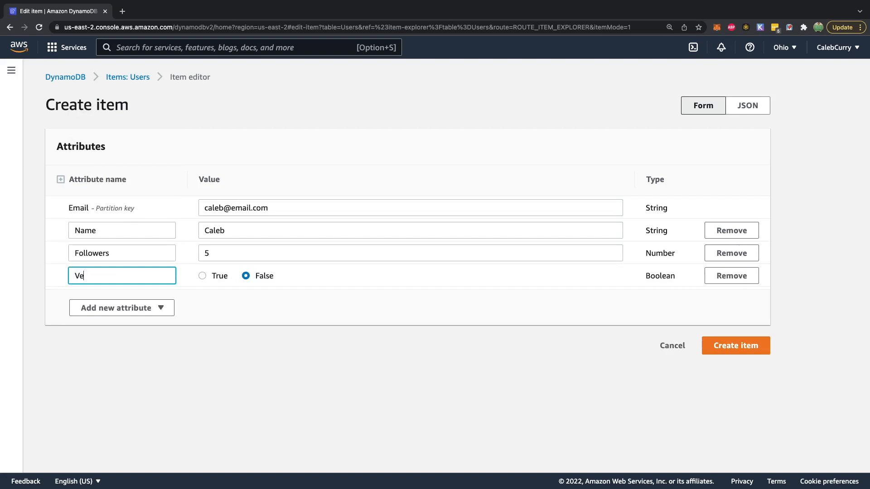
{"action": "type", "text": "rified"}
{"action": "key", "text": "Tab"}
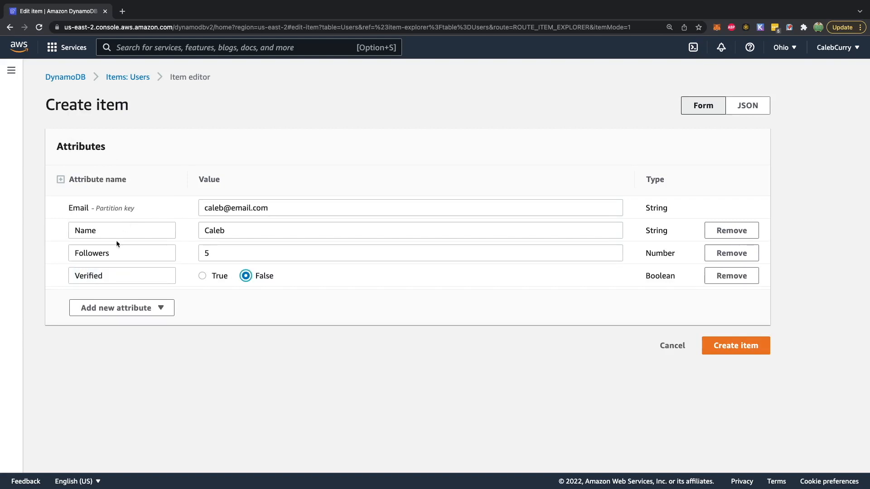
{"action": "left_click", "coordinate": [203, 276]}
{"action": "left_click", "coordinate": [743, 347]}
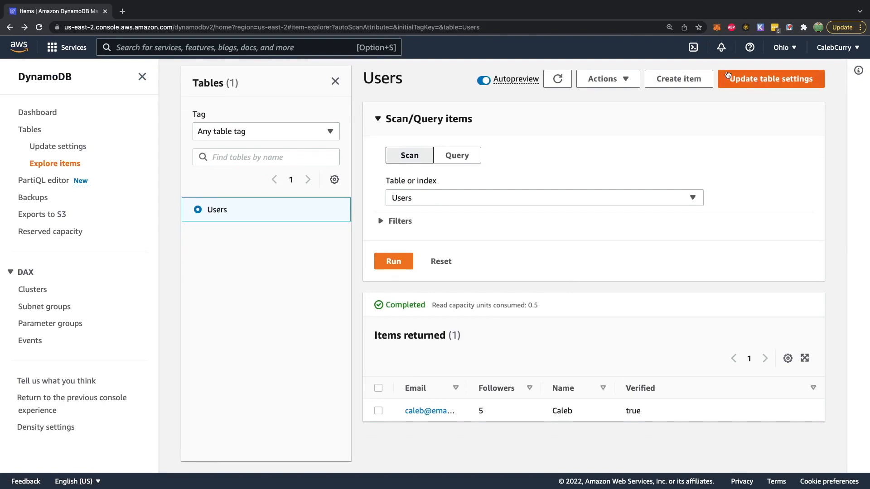
- Start a second item in the Users table and fill in its Email partition key with another person's e-mail address
{"action": "left_click", "coordinate": [689, 81]}
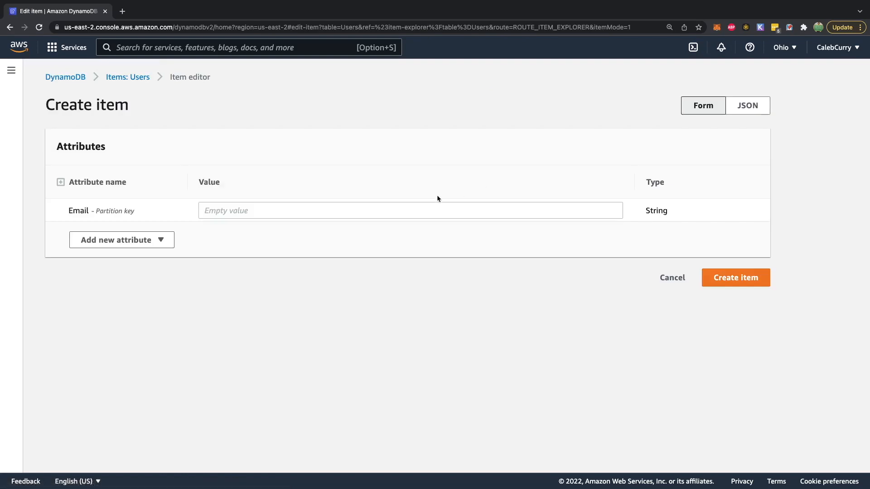
{"action": "left_click", "coordinate": [260, 209]}
{"action": "type", "text": "sal"}
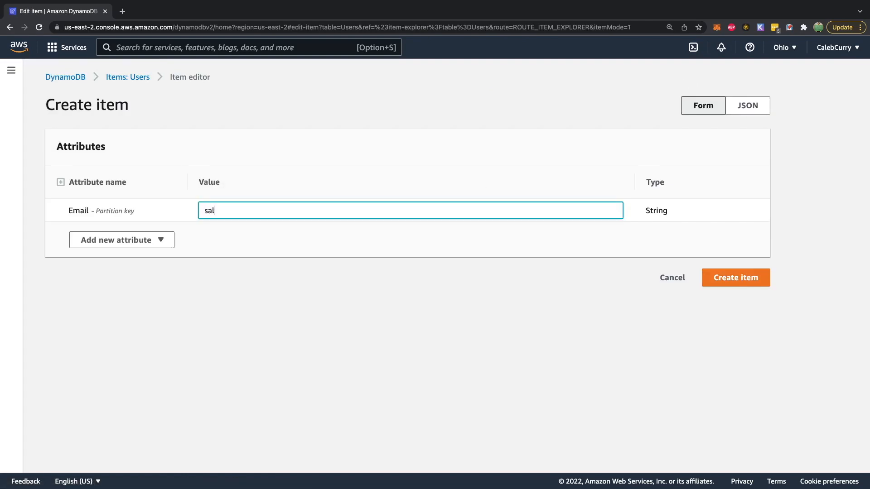
{"action": "type", "text": "ly@email.com"}
- Add a number attribute named Friends with the value 100 to the second item
{"action": "key", "text": "Tab"}
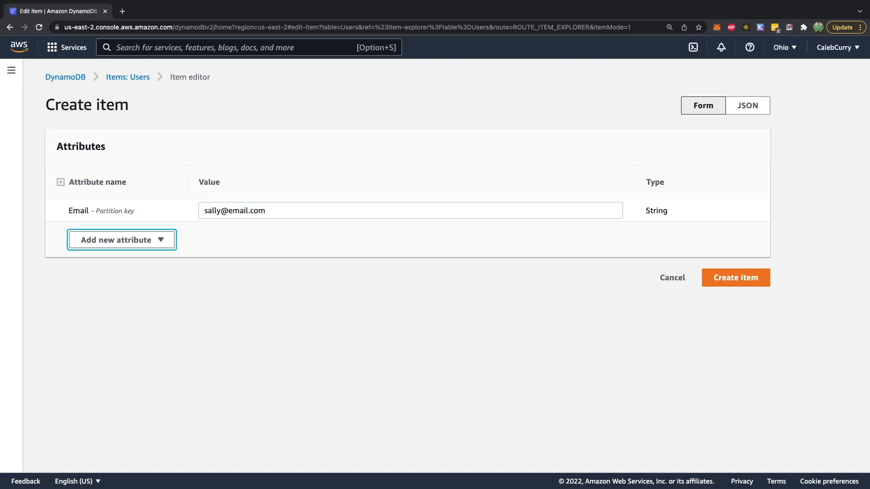
{"action": "key", "text": "Return"}
{"action": "key", "text": "Down"}
{"action": "key", "text": "Return"}
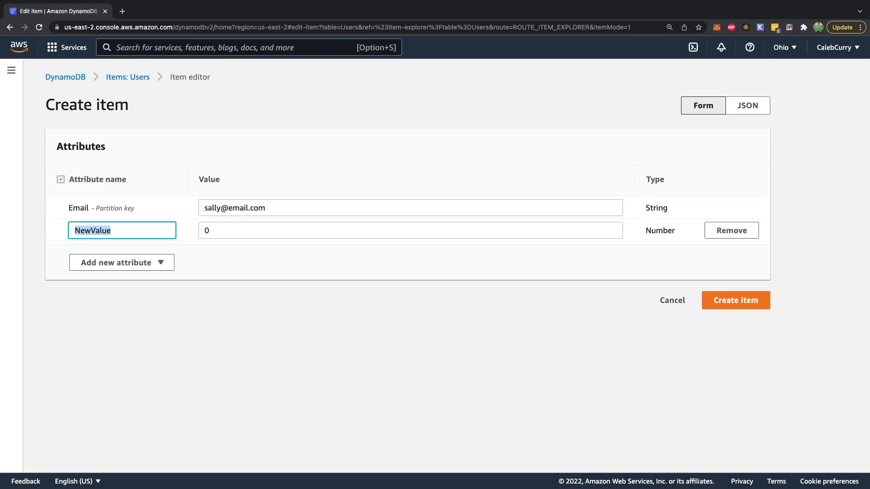
{"action": "type", "text": "Friends"}
{"action": "key", "text": "Tab"}
{"action": "type", "text": "100"}
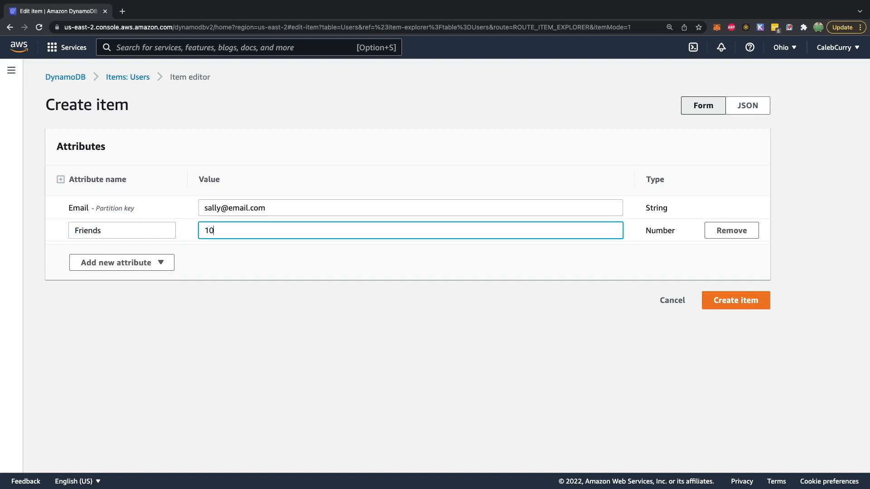
- Add a string attribute Name containing the second person's first name and create the item
{"action": "left_click", "coordinate": [151, 264]}
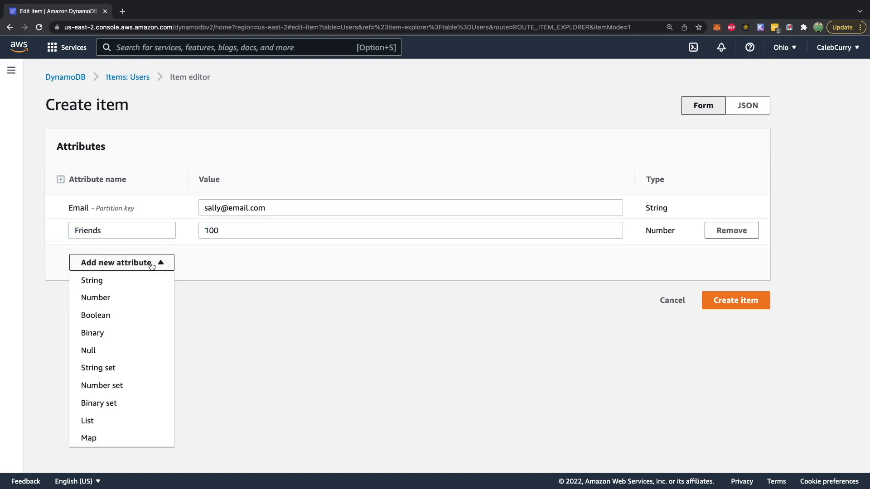
{"action": "type", "text": "Name"}
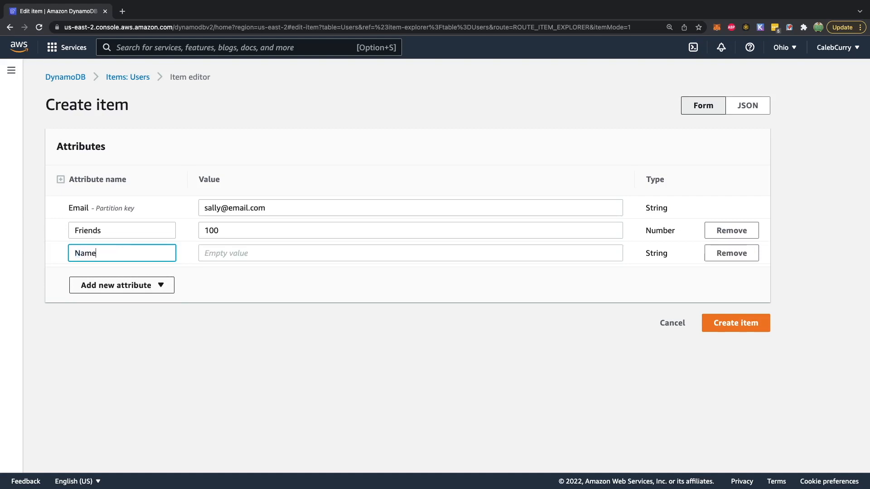
{"action": "key", "text": "Tab"}
{"action": "type", "text": "Sall"}
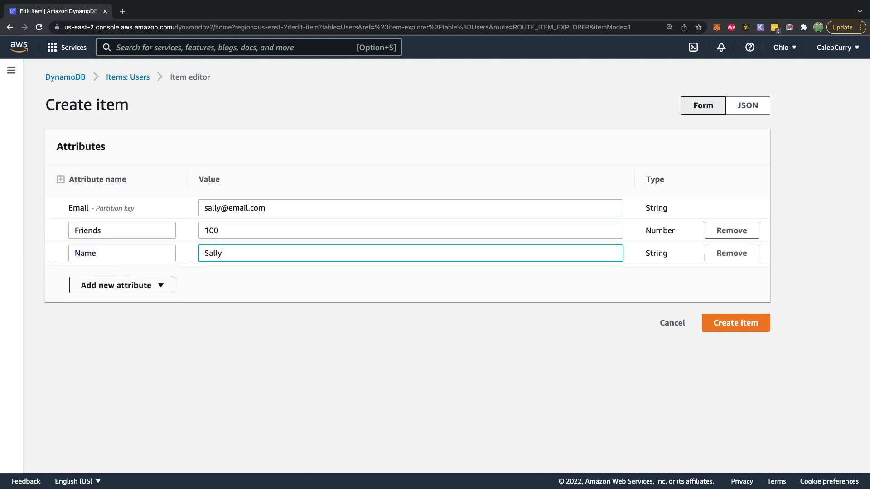
{"action": "left_click", "coordinate": [734, 321]}
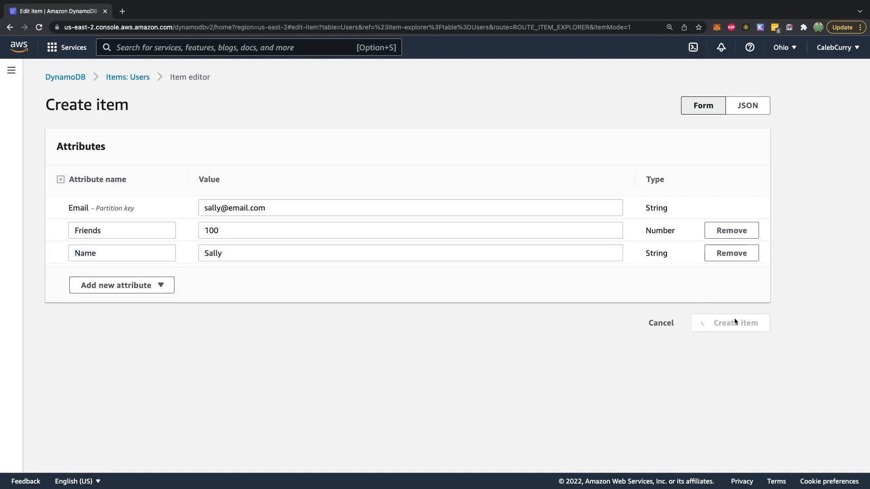
{"action": "scroll", "coordinate": [615, 325], "scroll_direction": "down", "scroll_amount": 2}
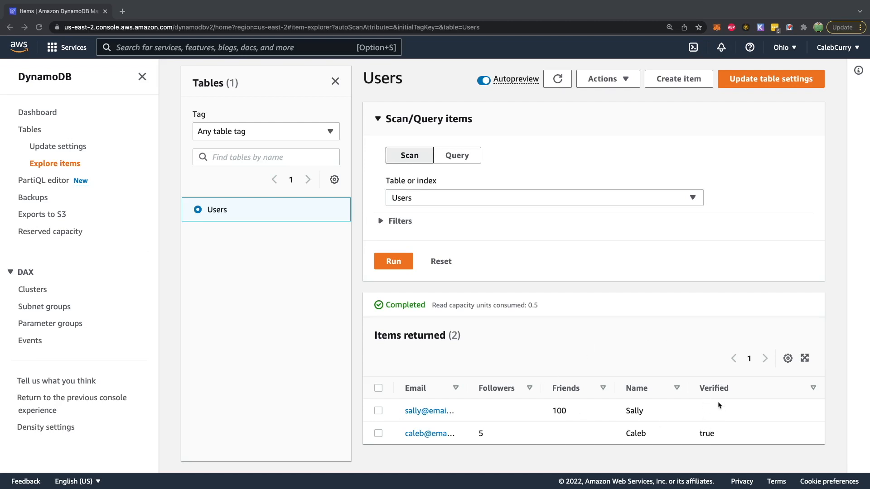
- Edit the item that has 100 friends and add a number attribute named Followers with the value 0
{"action": "left_click", "coordinate": [378, 410]}
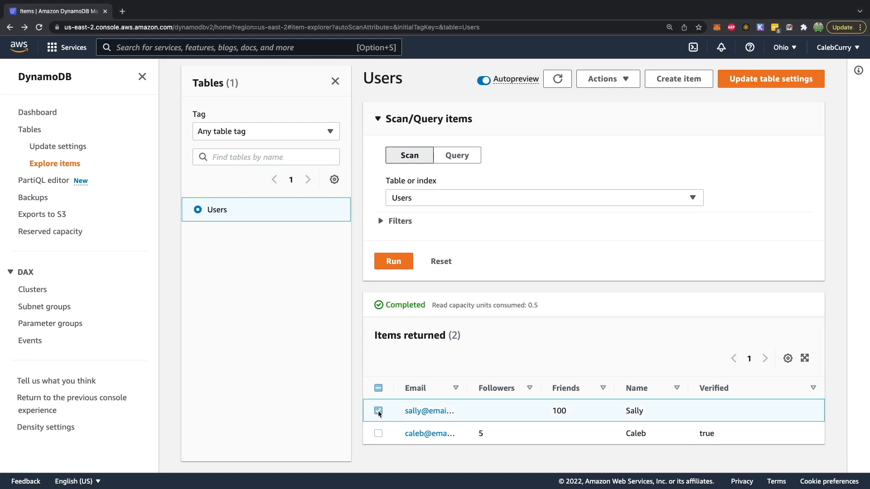
{"action": "left_click", "coordinate": [627, 84]}
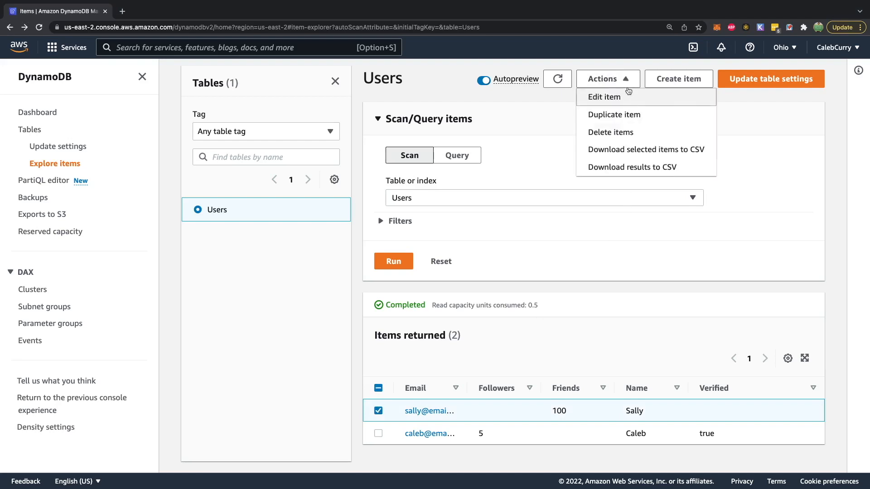
{"action": "left_click", "coordinate": [625, 96]}
{"action": "left_click", "coordinate": [126, 289]}
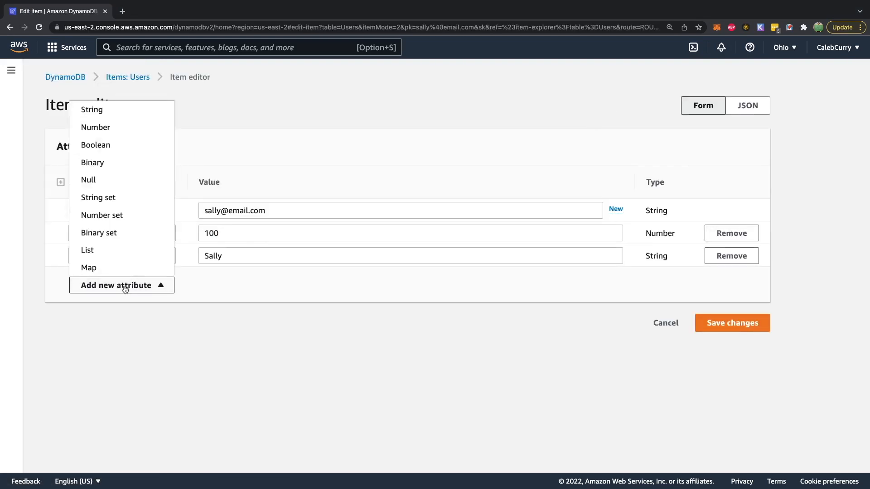
{"action": "left_click", "coordinate": [102, 127]}
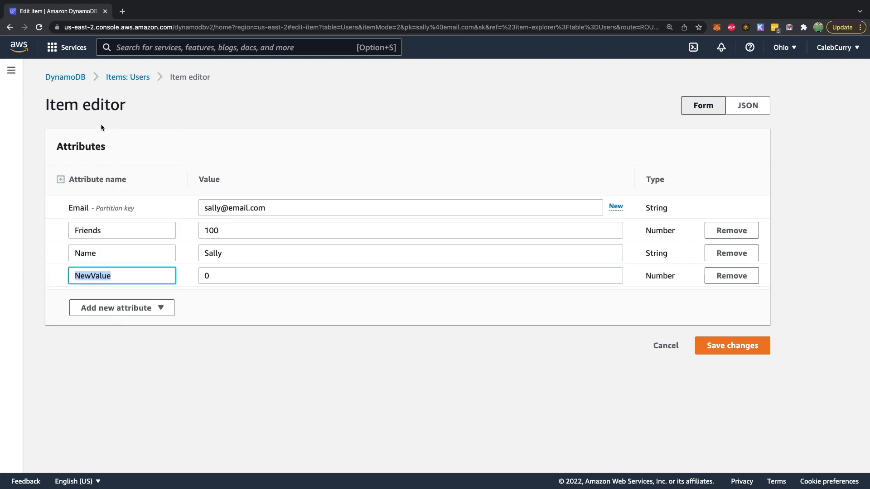
{"action": "type", "text": "Followers"}
- Add a Boolean attribute named Verified set to False to the item and save the changes
{"action": "left_click", "coordinate": [132, 306]}
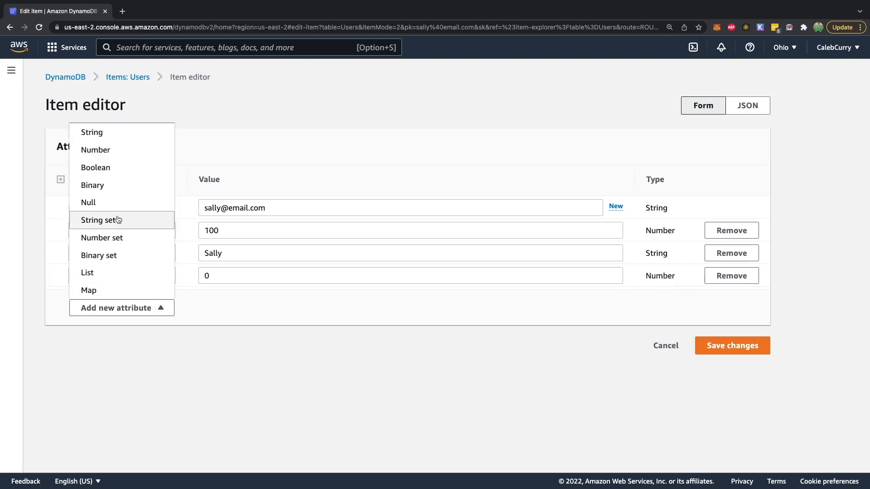
{"action": "left_click", "coordinate": [102, 168]}
{"action": "type", "text": "Verfifi"}
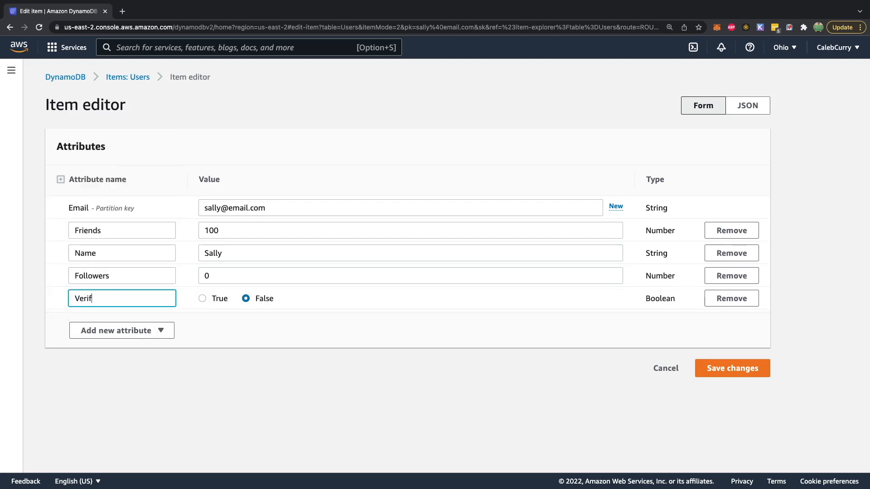
{"action": "type", "text": "ied"}
{"action": "left_click", "coordinate": [720, 373]}
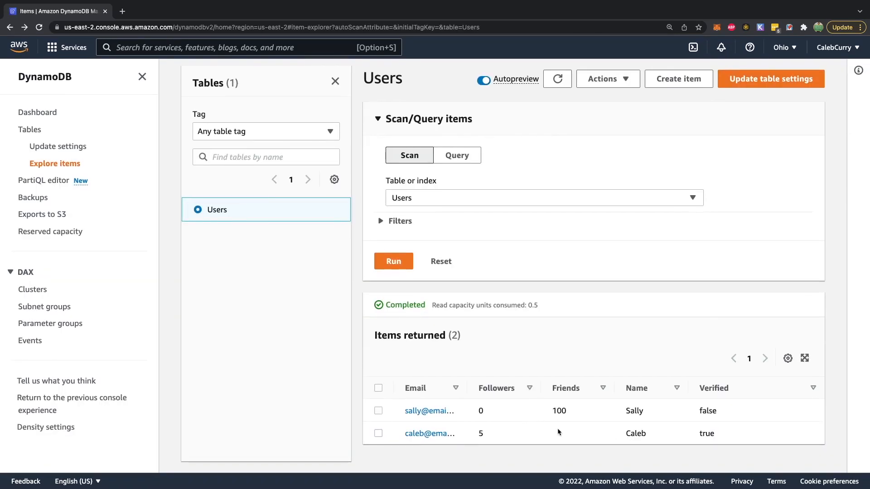
- Edit the item that has 5 followers, add a number attribute named Friends with the value 0, and save the changes
{"action": "left_click", "coordinate": [378, 433]}
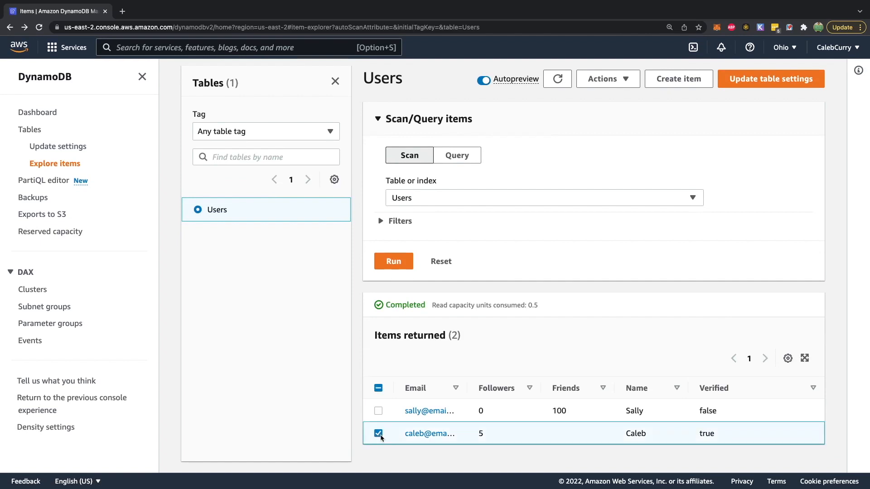
{"action": "left_click", "coordinate": [617, 131]}
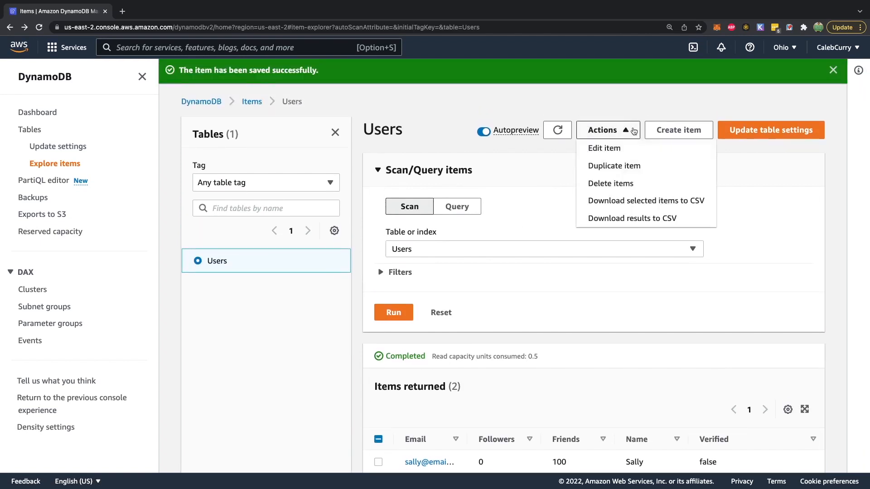
{"action": "left_click", "coordinate": [615, 151]}
{"action": "left_click", "coordinate": [135, 308]}
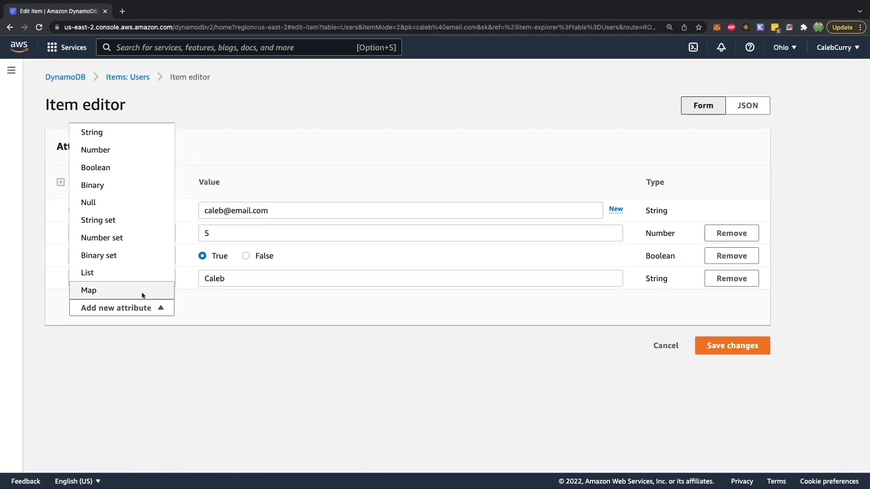
{"action": "left_click", "coordinate": [109, 147]}
{"action": "type", "text": "Friends"}
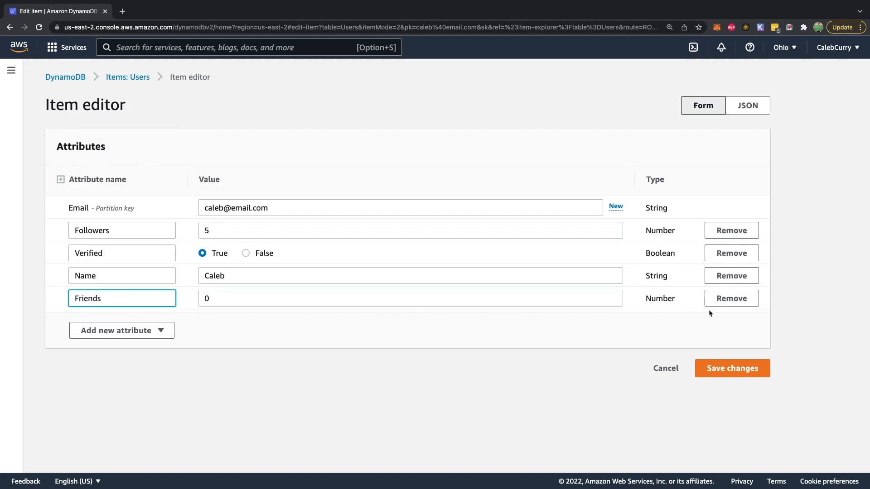
{"action": "left_click", "coordinate": [727, 367]}
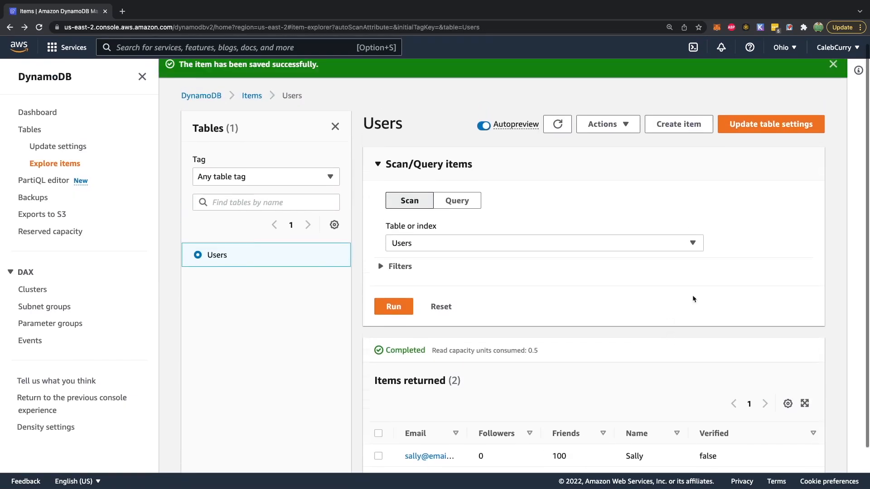
- Start a third item in the Users table and enter the person's email address as its partition key value
{"action": "left_click", "coordinate": [659, 129]}
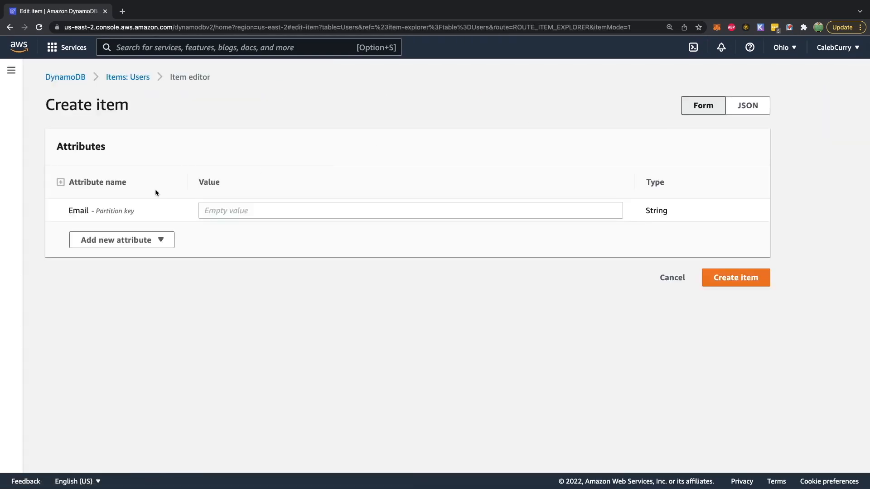
{"action": "left_click", "coordinate": [246, 208]}
{"action": "type", "text": "jo"}
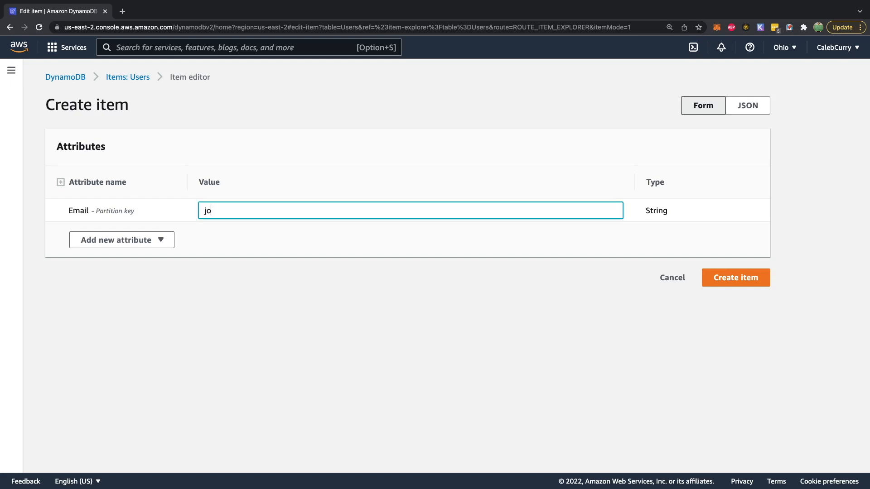
{"action": "type", "text": "hn@email.com"}
- Add a string attribute Name containing the third person's first name to the new item
{"action": "left_click", "coordinate": [116, 239]}
{"action": "left_click", "coordinate": [92, 257]}
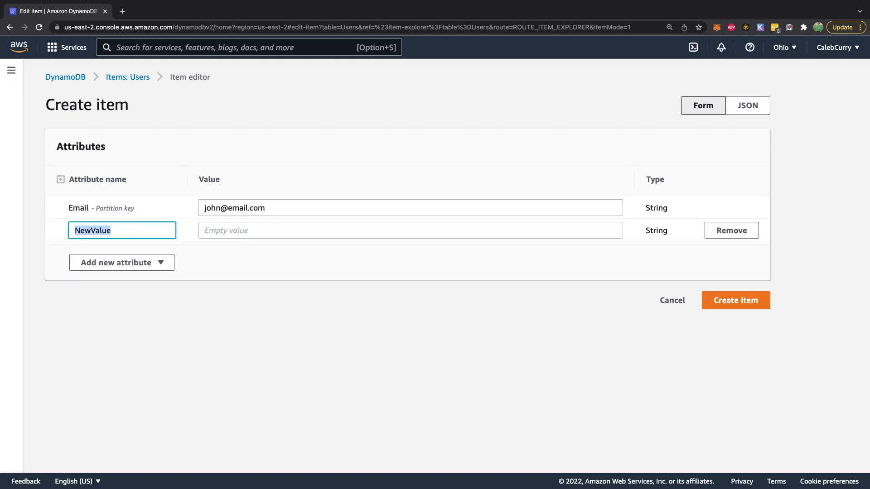
{"action": "key", "text": "Tab"}
{"action": "key", "text": "shift+Tab"}
{"action": "key", "text": "BackSpace"}
{"action": "type", "text": "Name"}
{"action": "key", "text": "Tab"}
{"action": "type", "text": "John"}
- Add a number attribute named Friends with the value 4 to the new item
{"action": "key", "text": "Tab"}
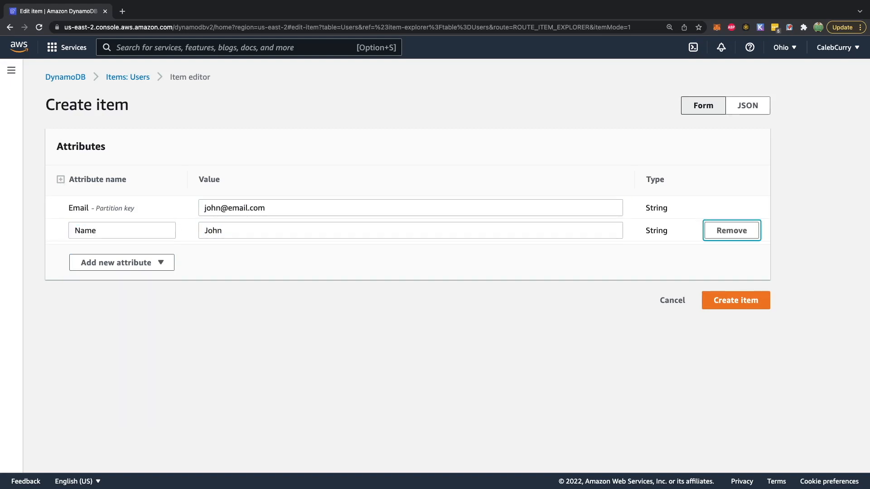
{"action": "key", "text": "Tab"}
{"action": "key", "text": "Return"}
{"action": "key", "text": "Down"}
{"action": "key", "text": "Return"}
{"action": "type", "text": "Frien"}
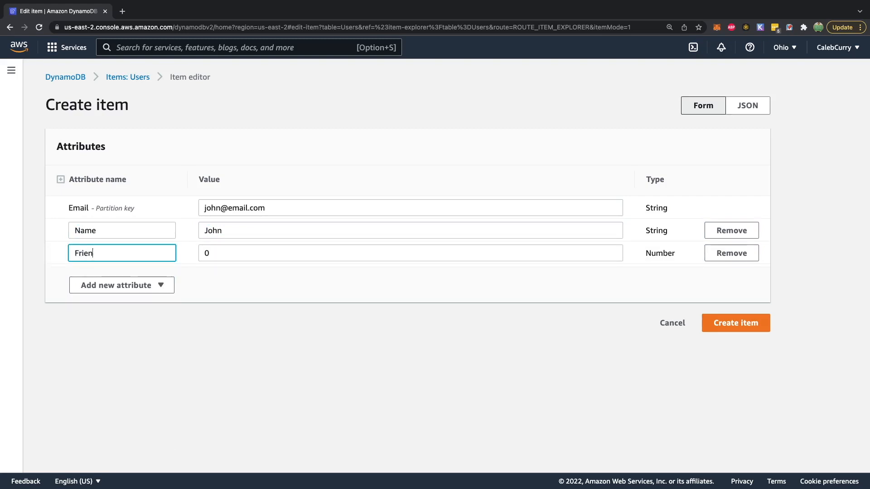
{"action": "type", "text": "ds"}
{"action": "key", "text": "Tab"}
{"action": "type", "text": "4"}
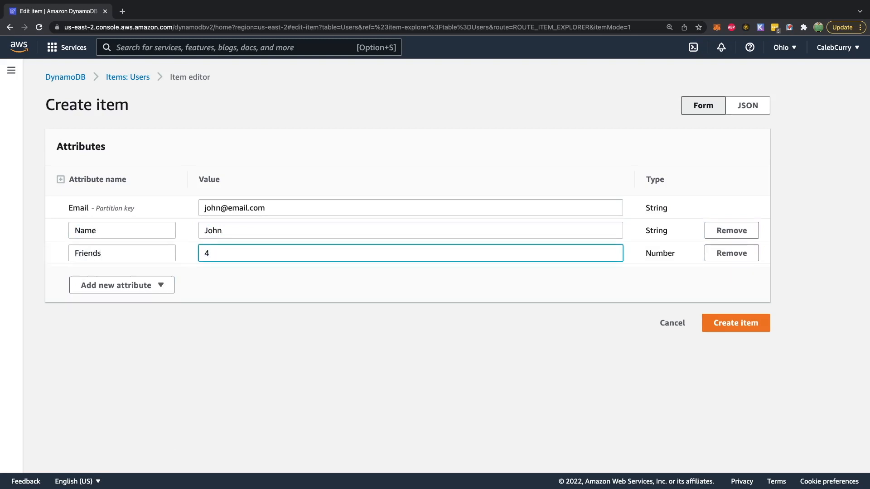
- Add a number attribute named Followers with the value 10 to the new item
{"action": "key", "text": "Tab"}
{"action": "key", "text": "Tab"}
{"action": "key", "text": "Return"}
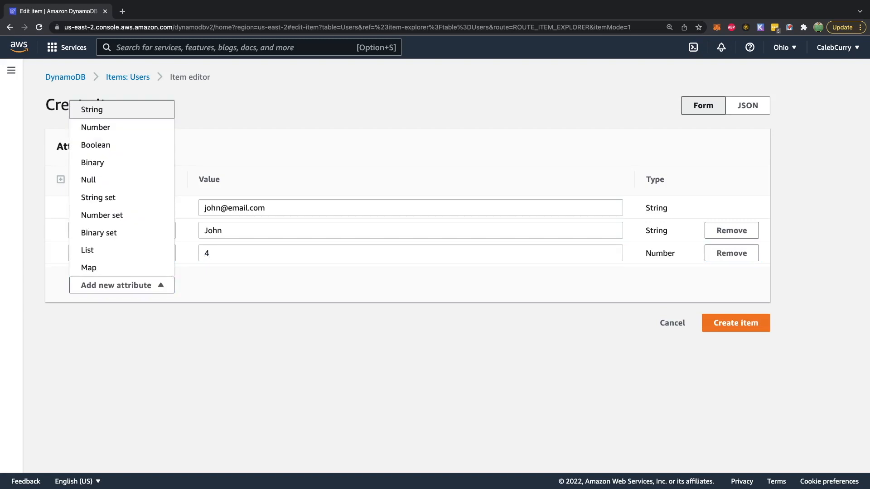
{"action": "key", "text": "Down"}
{"action": "key", "text": "Return"}
{"action": "type", "text": "Fo"}
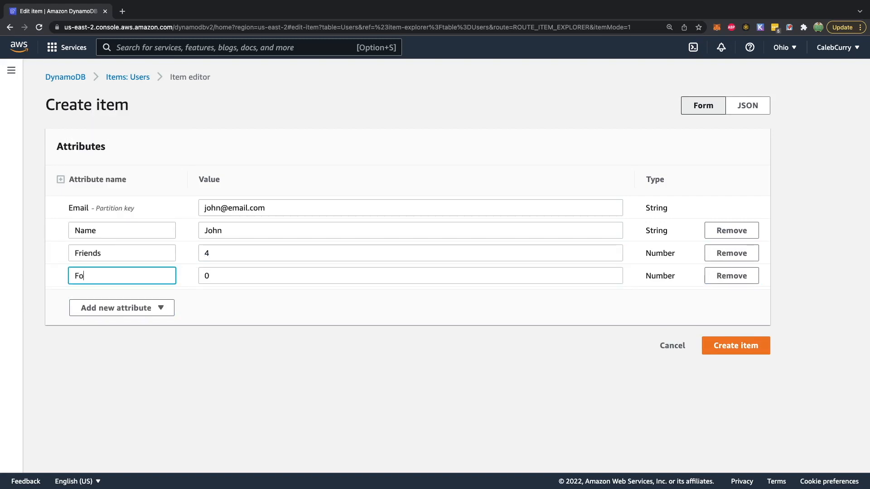
{"action": "type", "text": "llowers"}
{"action": "key", "text": "Tab"}
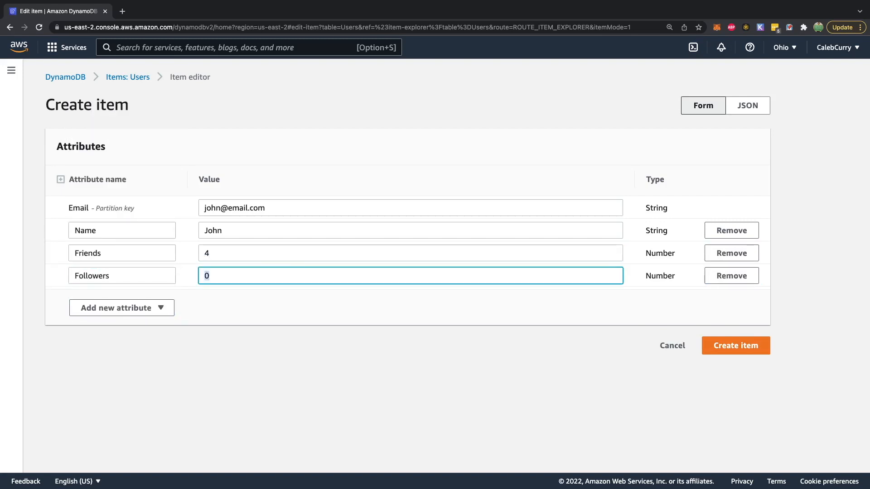
{"action": "type", "text": "10"}
- Add a Boolean attribute named Verified set to False and create the item
{"action": "key", "text": "Tab"}
{"action": "key", "text": "Tab"}
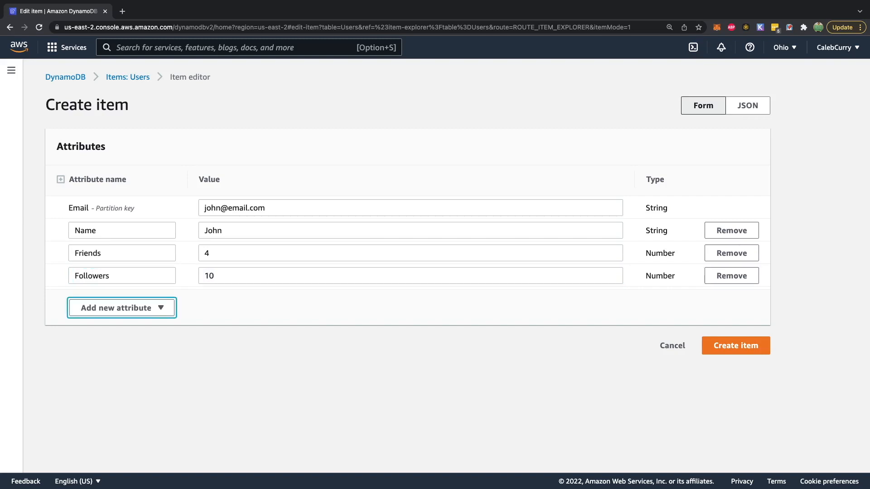
{"action": "key", "text": "Return"}
{"action": "key", "text": "Down"}
{"action": "key", "text": "Down"}
{"action": "key", "text": "Down"}
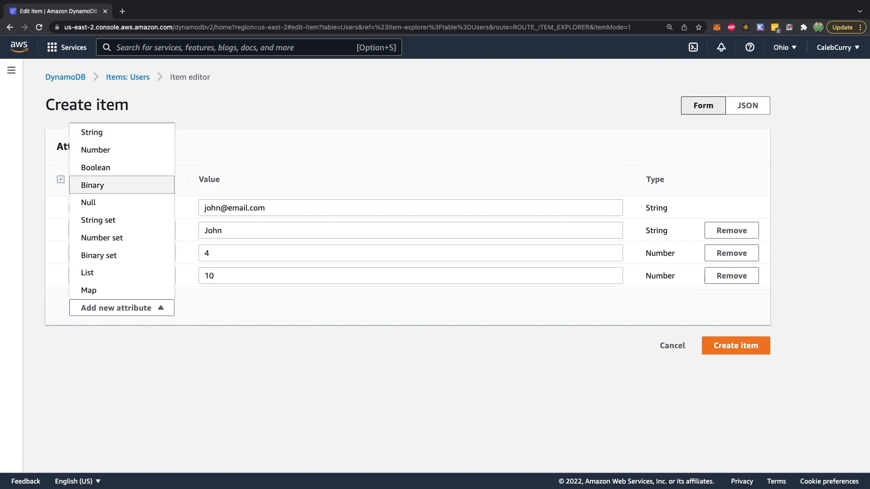
{"action": "key", "text": "Up"}
{"action": "key", "text": "Return"}
{"action": "type", "text": "Ver"}
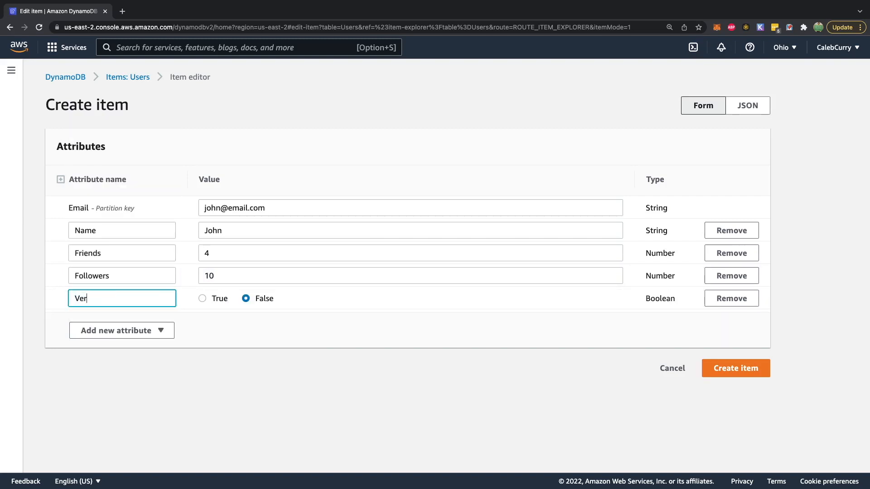
{"action": "type", "text": "ified"}
{"action": "key", "text": "Tab"}
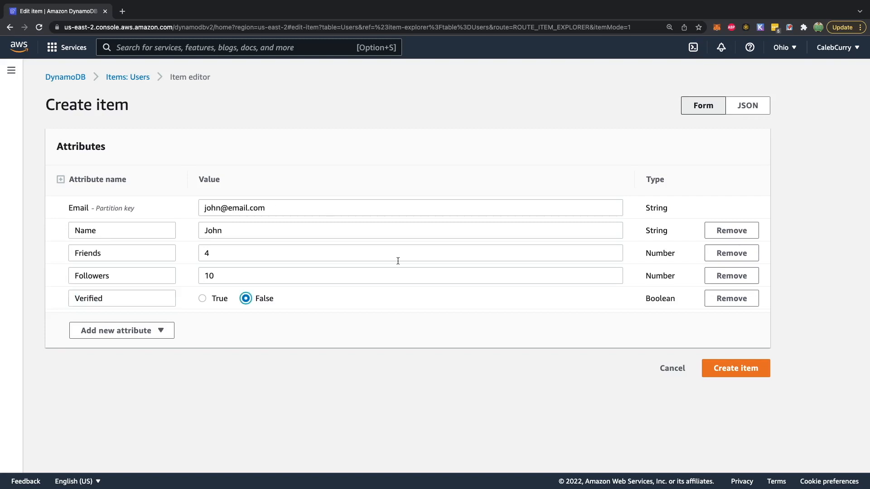
{"action": "left_click", "coordinate": [715, 368]}
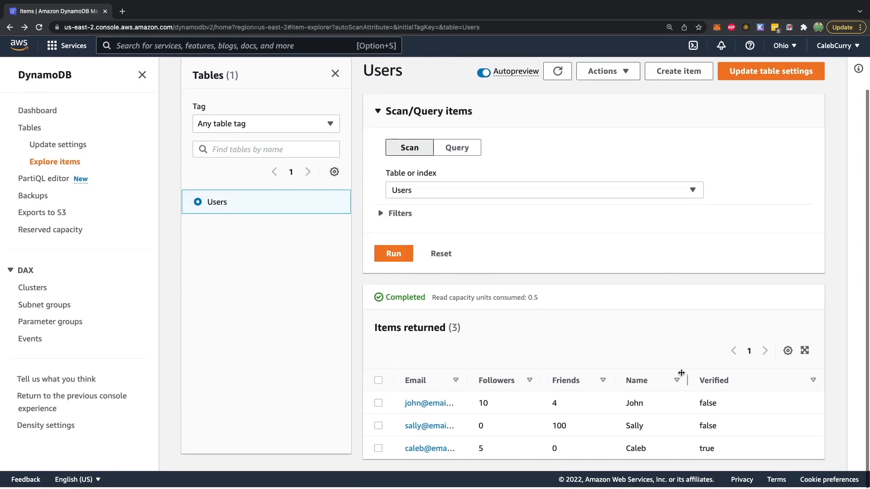
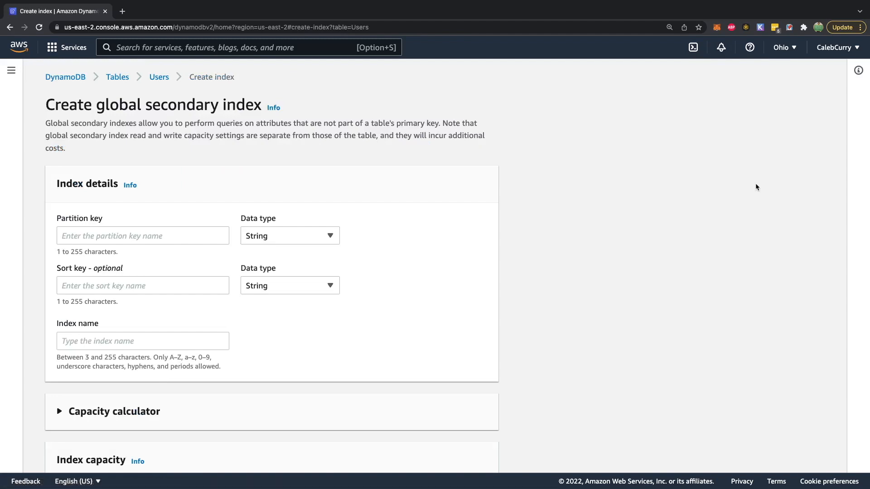
- Set the global secondary index's partition key to Name with the String data type
{"action": "scroll", "coordinate": [219, 241], "scroll_direction": "down", "scroll_amount": 1}
{"action": "scroll", "coordinate": [220, 243], "scroll_direction": "down", "scroll_amount": 4}
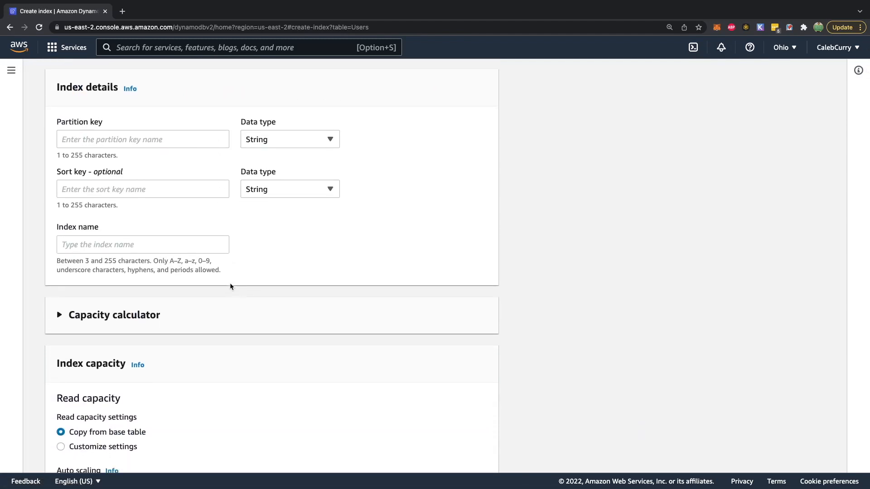
{"action": "scroll", "coordinate": [244, 322], "scroll_direction": "down", "scroll_amount": 1}
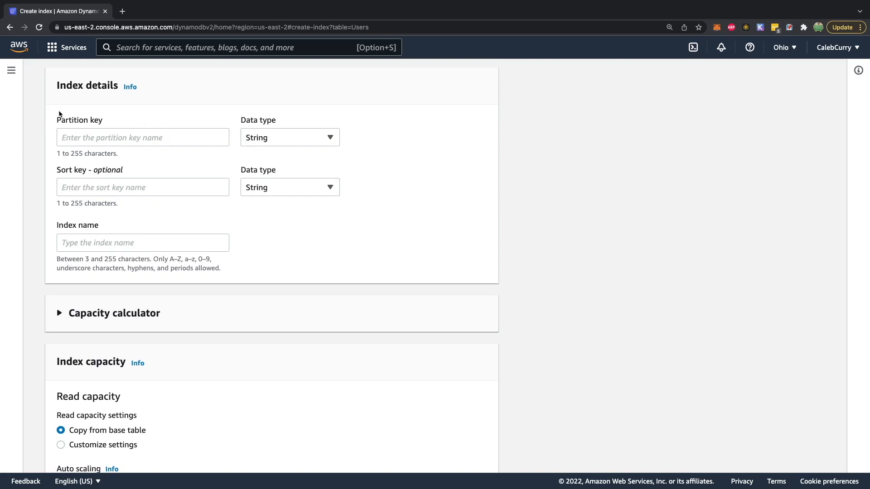
{"action": "left_click", "coordinate": [71, 132]}
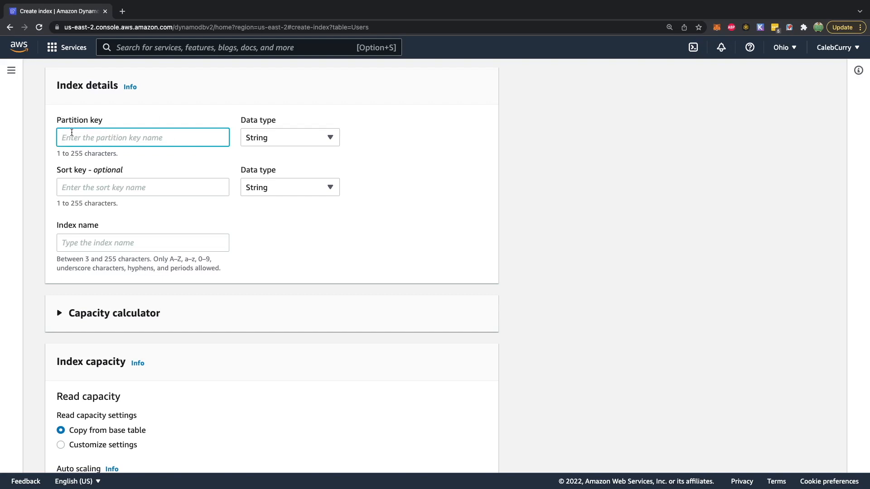
{"action": "type", "text": "Name"}
- Set the index's sort key to Followers with the Number data type
{"action": "left_click", "coordinate": [131, 182]}
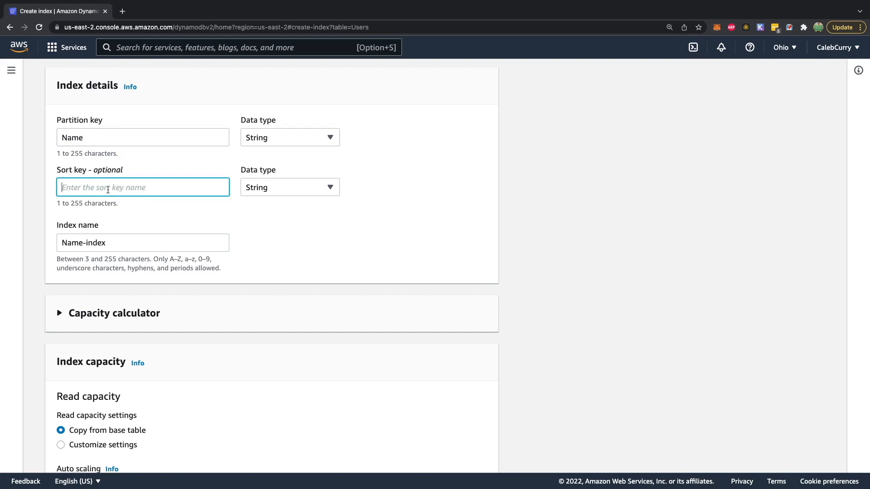
{"action": "left_click", "coordinate": [290, 187]}
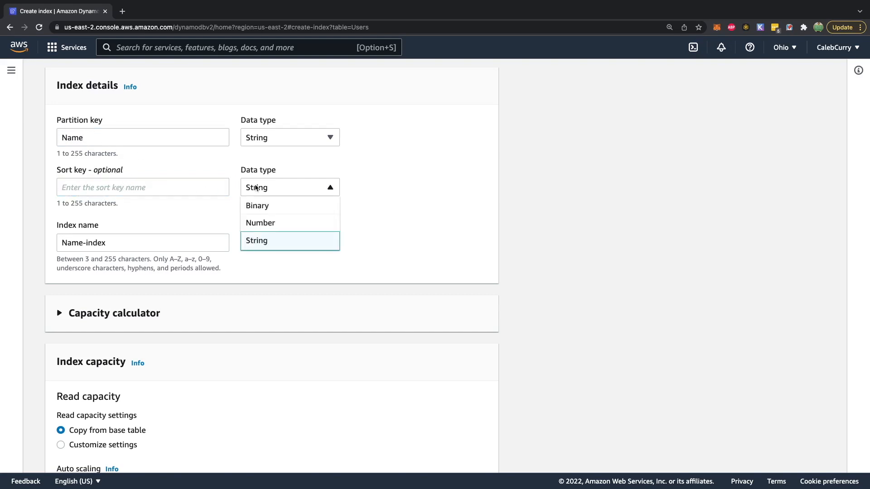
{"action": "left_click", "coordinate": [248, 221]}
{"action": "left_click", "coordinate": [121, 182]}
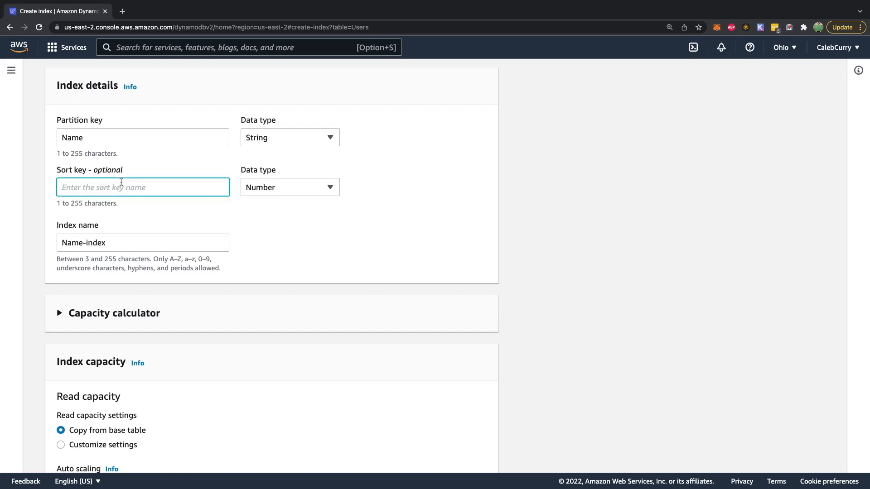
{"action": "type", "text": "Followers"}
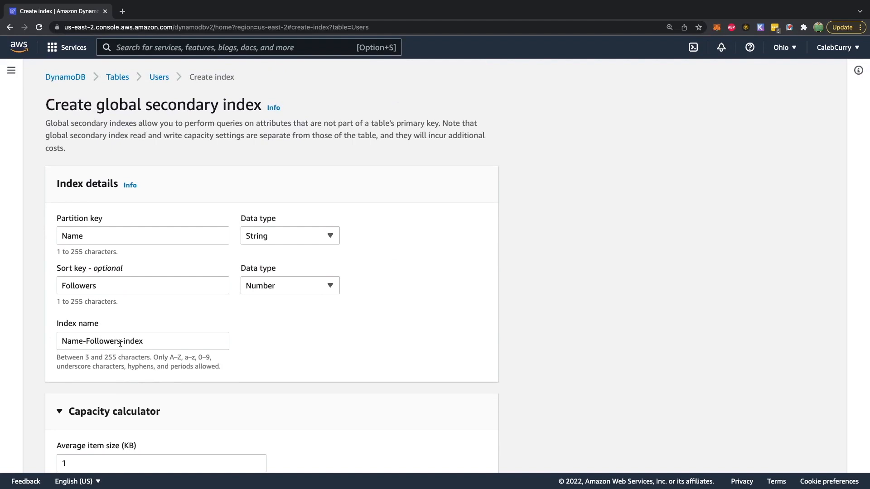
- Create the index as Name-Followers-index, with read and write capacity copied from the base table and all attributes projected
{"action": "left_click_drag", "start_coordinate": [143, 342], "coordinate": [148, 326]}
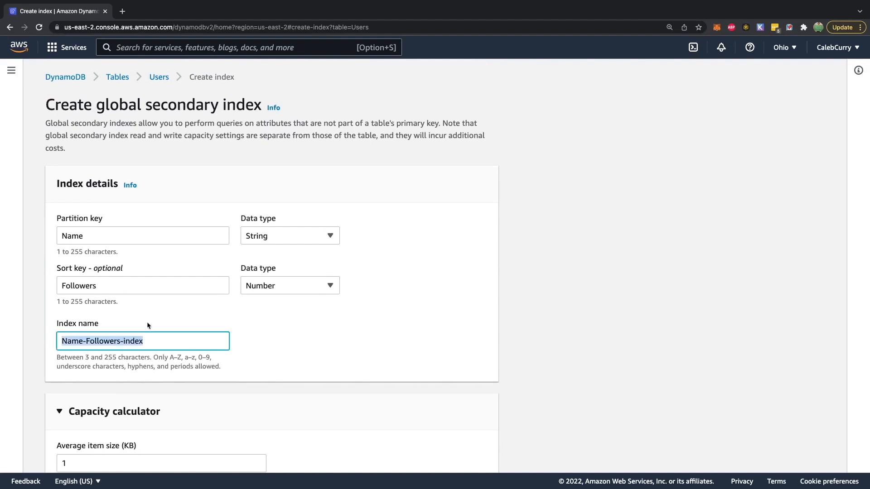
{"action": "left_click", "coordinate": [154, 326]}
{"action": "scroll", "coordinate": [260, 167], "scroll_direction": "down", "scroll_amount": 6}
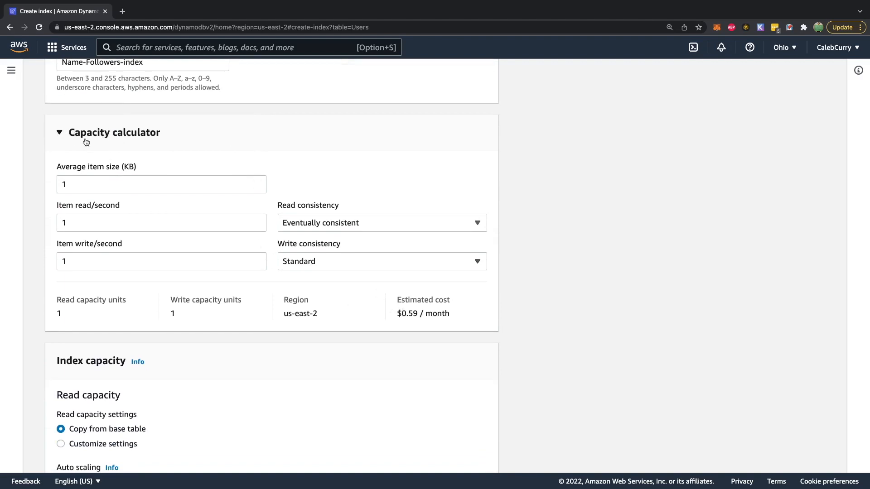
{"action": "left_click", "coordinate": [62, 138]}
{"action": "scroll", "coordinate": [88, 229], "scroll_direction": "down", "scroll_amount": 2}
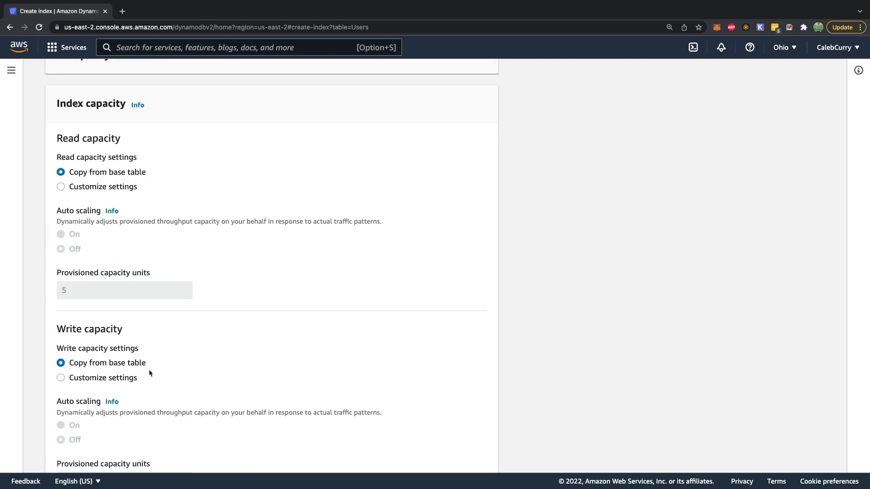
{"action": "scroll", "coordinate": [165, 425], "scroll_direction": "down", "scroll_amount": 2}
{"action": "scroll", "coordinate": [159, 339], "scroll_direction": "down", "scroll_amount": 8}
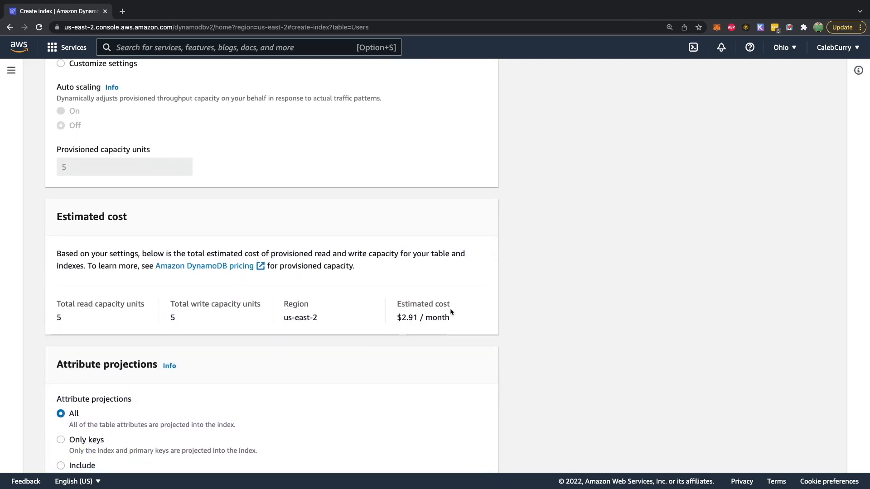
{"action": "scroll", "coordinate": [355, 273], "scroll_direction": "down", "scroll_amount": 4}
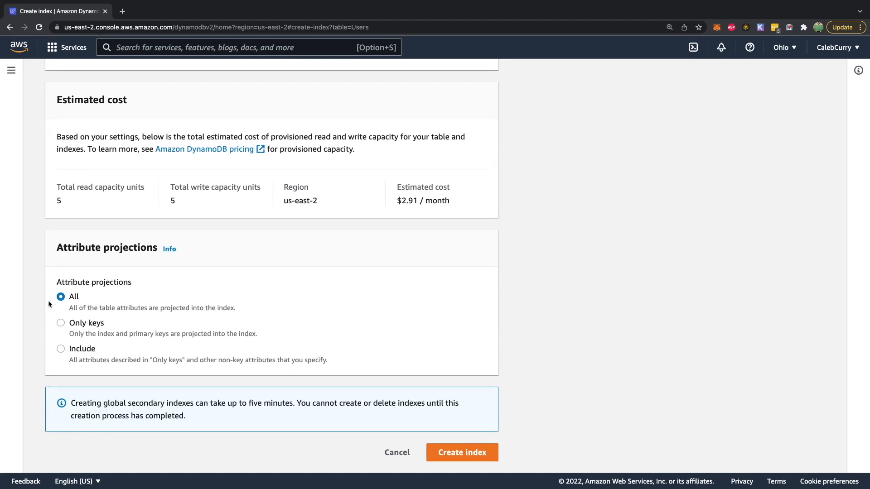
{"action": "left_click", "coordinate": [458, 453]}
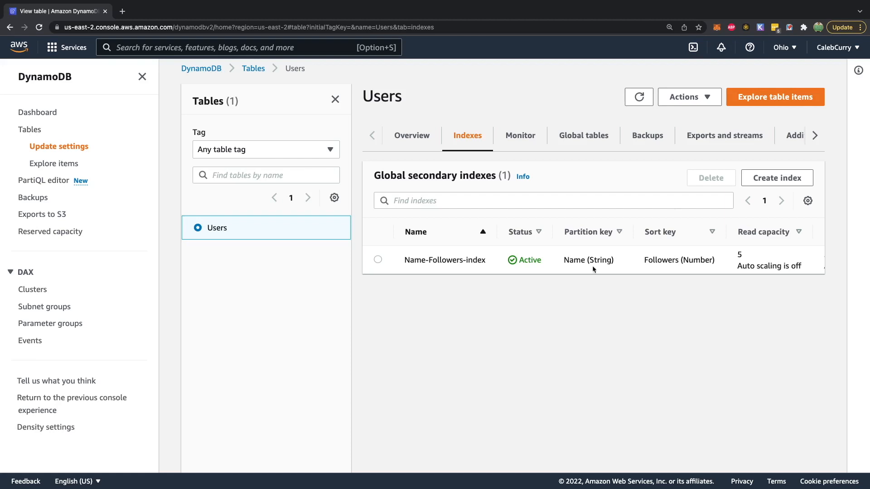
- Explore the Users table's items and set up a query on Name-Followers-index
{"action": "left_click", "coordinate": [785, 98]}
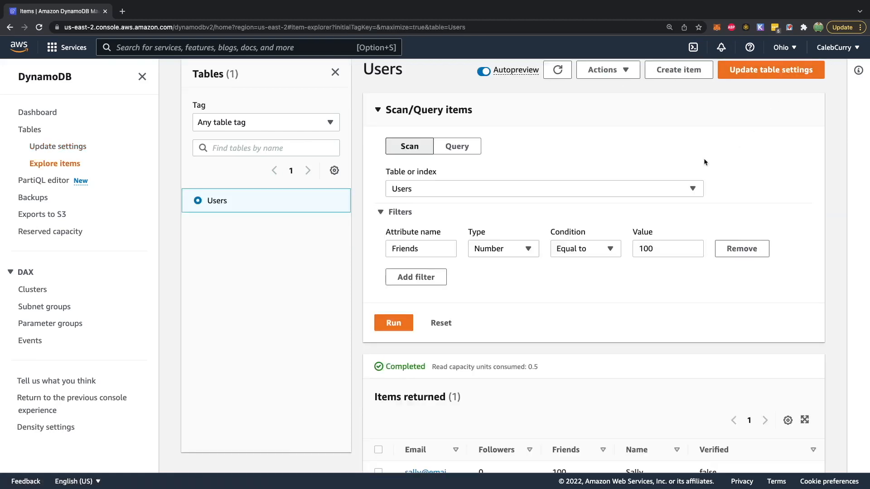
{"action": "left_click", "coordinate": [636, 190]}
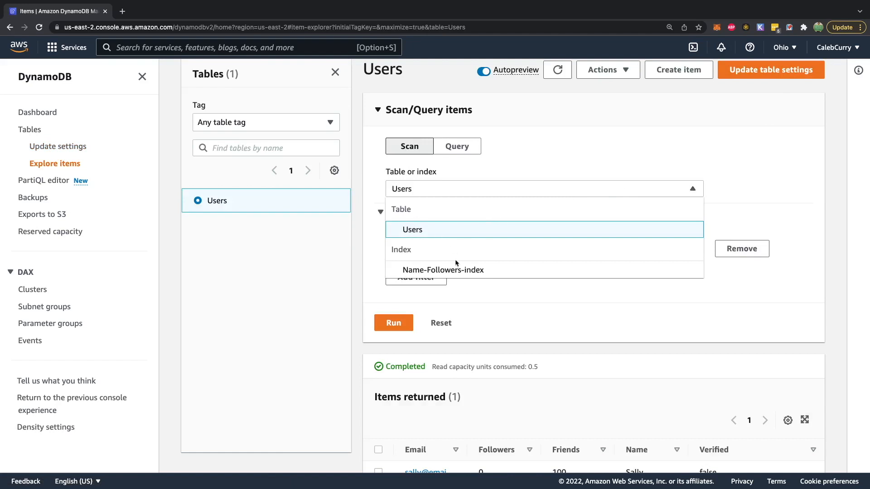
{"action": "left_click", "coordinate": [451, 272]}
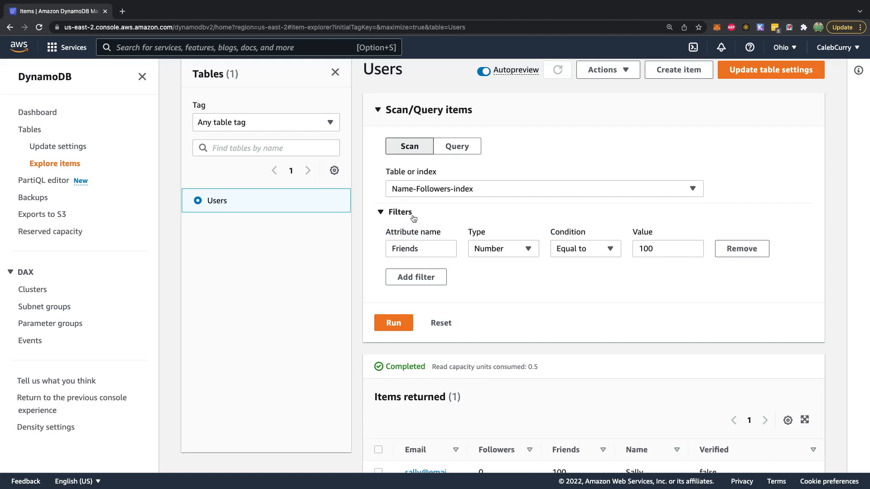
{"action": "left_click", "coordinate": [455, 153]}
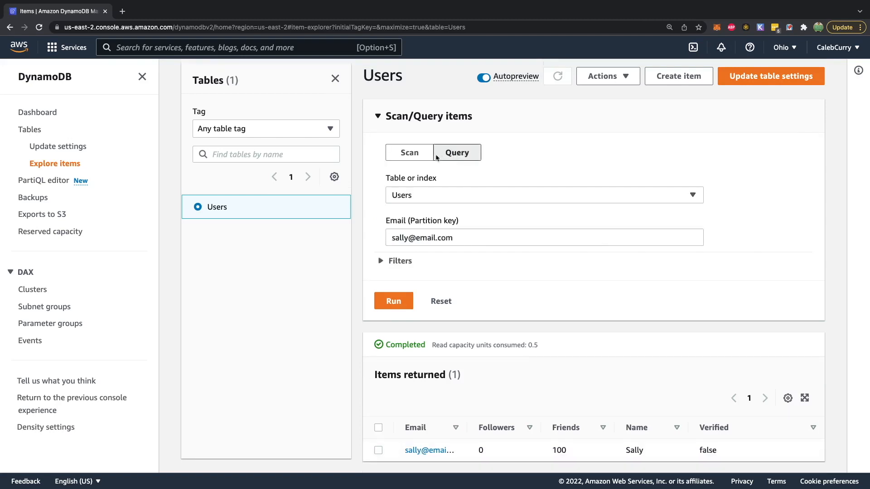
{"action": "triple_click", "coordinate": [465, 234]}
{"action": "left_click", "coordinate": [453, 201]}
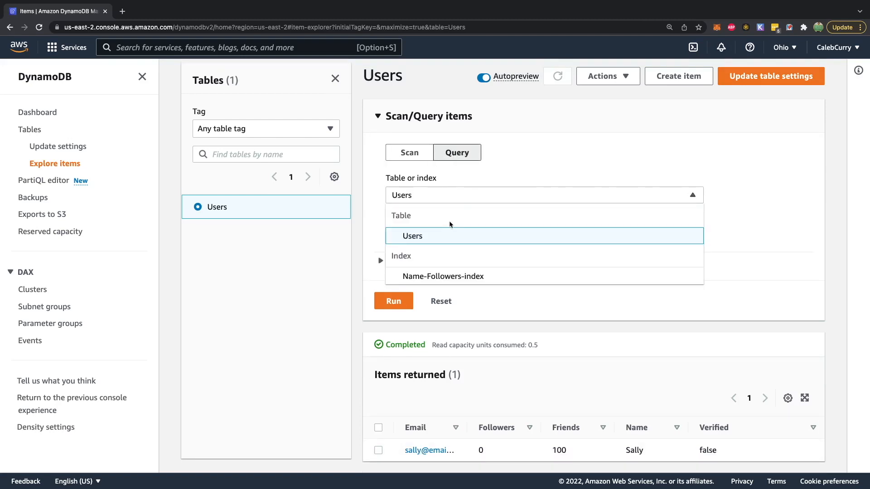
{"action": "left_click", "coordinate": [452, 275]}
- Query the index by the existing user's first name as the Name partition key, and widen the Email column of the results
{"action": "left_click", "coordinate": [476, 245]}
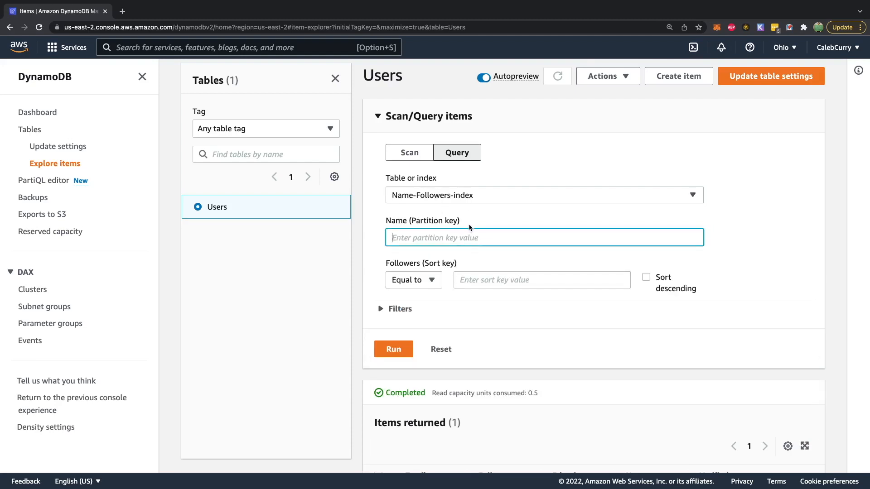
{"action": "type", "text": "Sally"}
{"action": "left_click", "coordinate": [394, 357]}
{"action": "scroll", "coordinate": [401, 349], "scroll_direction": "down", "scroll_amount": 2}
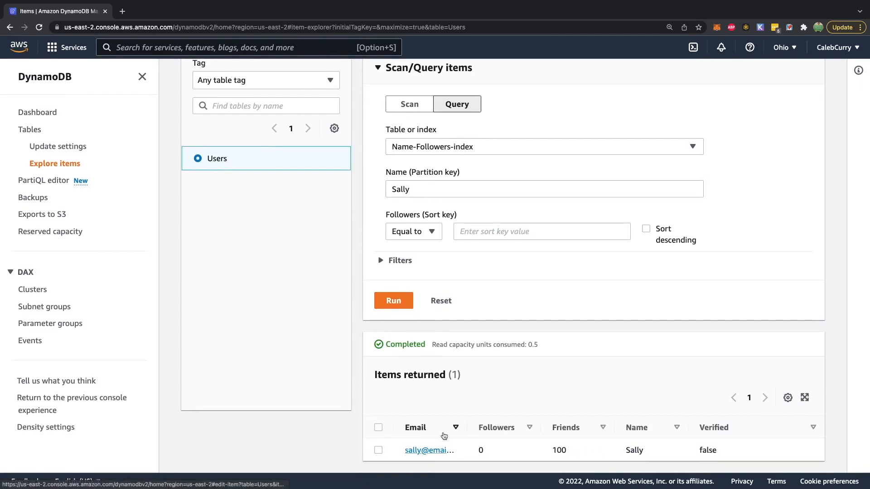
{"action": "left_click_drag", "start_coordinate": [462, 429], "coordinate": [527, 429]}
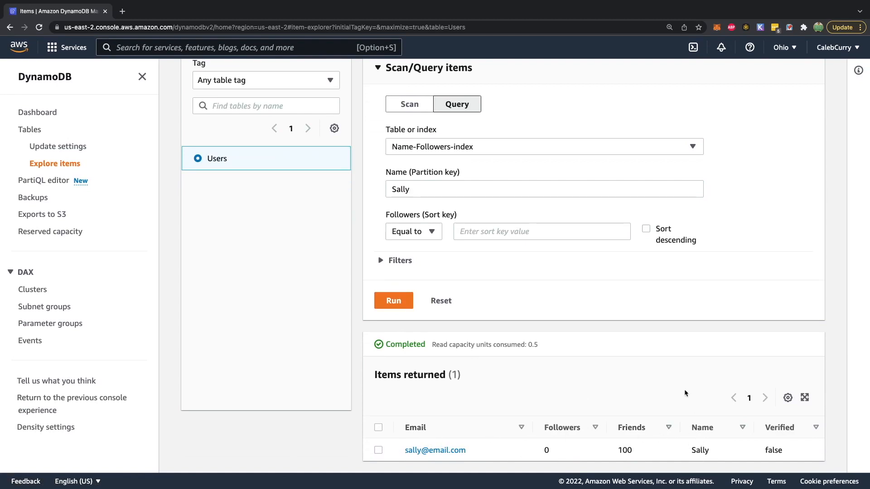
- Start a new Users item with a new e-mail address and a String attribute Name holding the queried first name
{"action": "scroll", "coordinate": [686, 394], "scroll_direction": "up", "scroll_amount": 3}
{"action": "left_click", "coordinate": [688, 111]}
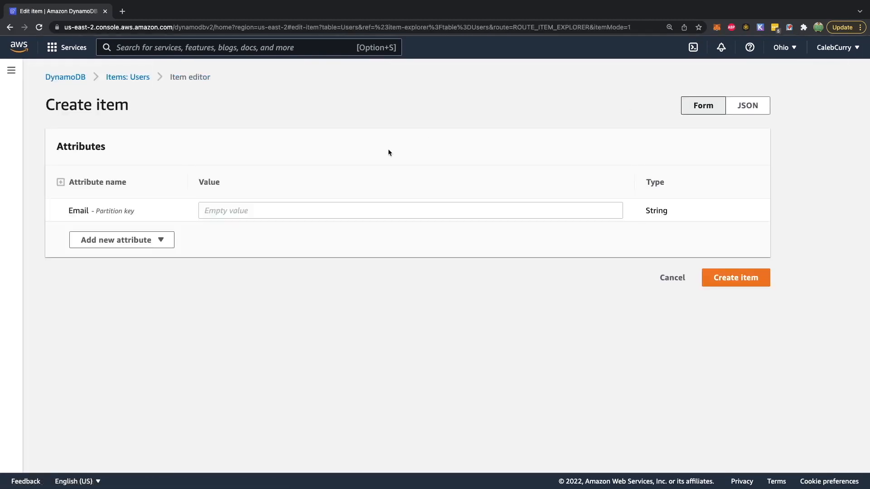
{"action": "left_click", "coordinate": [214, 210]}
{"action": "type", "text": "sally"}
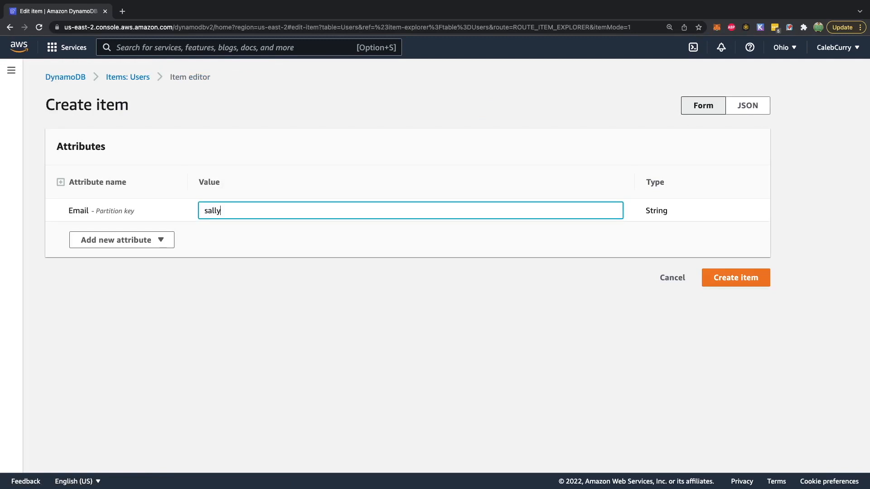
{"action": "type", "text": "d@email.com"}
{"action": "key", "text": "Tab"}
{"action": "key", "text": "Return"}
{"action": "key", "text": "Return"}
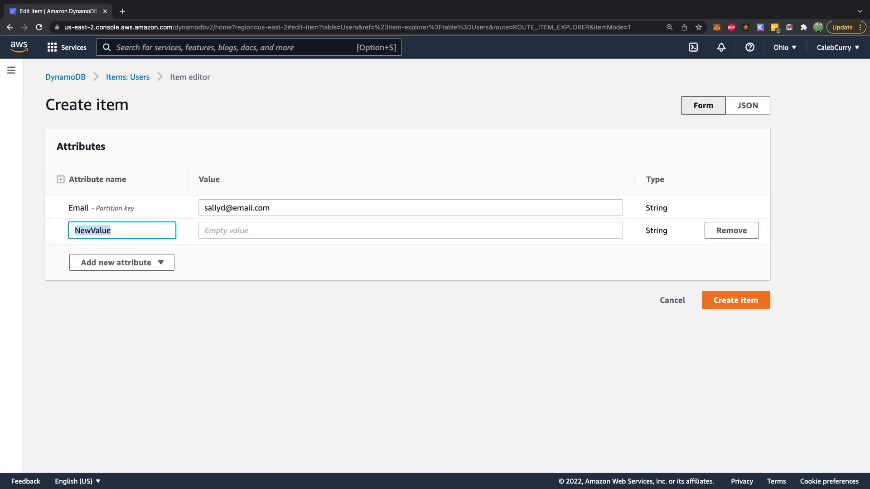
{"action": "type", "text": "Name"}
{"action": "key", "text": "Tab"}
{"action": "type", "text": "Sall"}
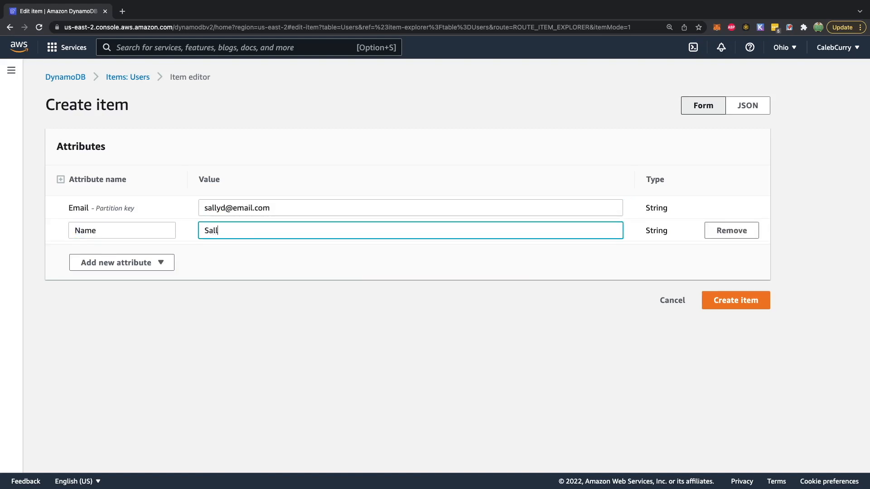
- Add a Number attribute named Followers set to 500 and create the item
{"action": "left_click", "coordinate": [138, 269]}
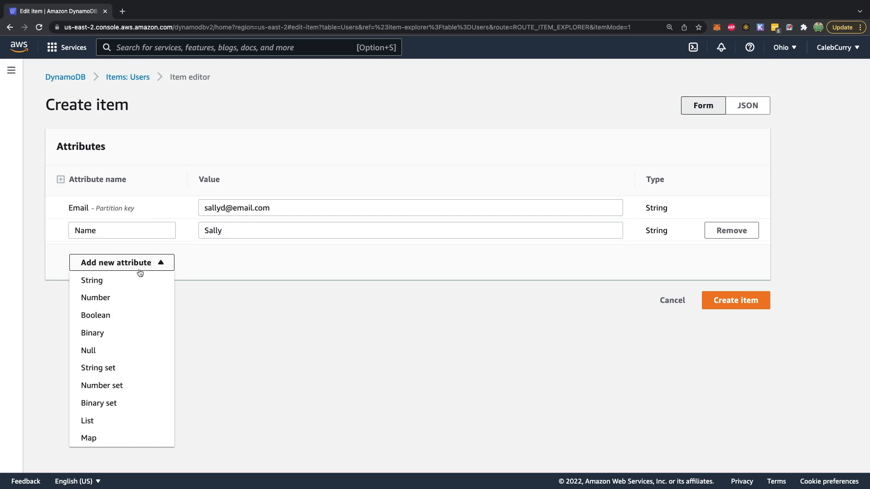
{"action": "left_click", "coordinate": [123, 297]}
{"action": "type", "text": "Followers"}
{"action": "key", "text": "Tab"}
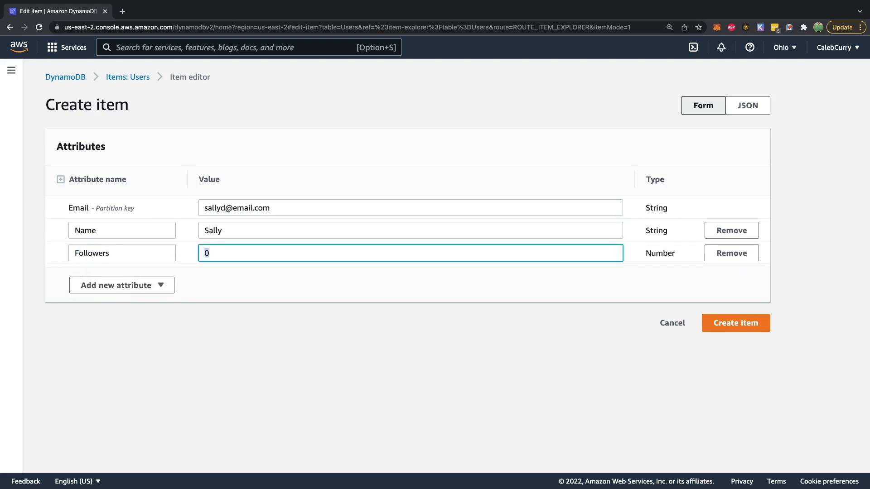
{"action": "type", "text": "500"}
{"action": "key", "text": "Return"}
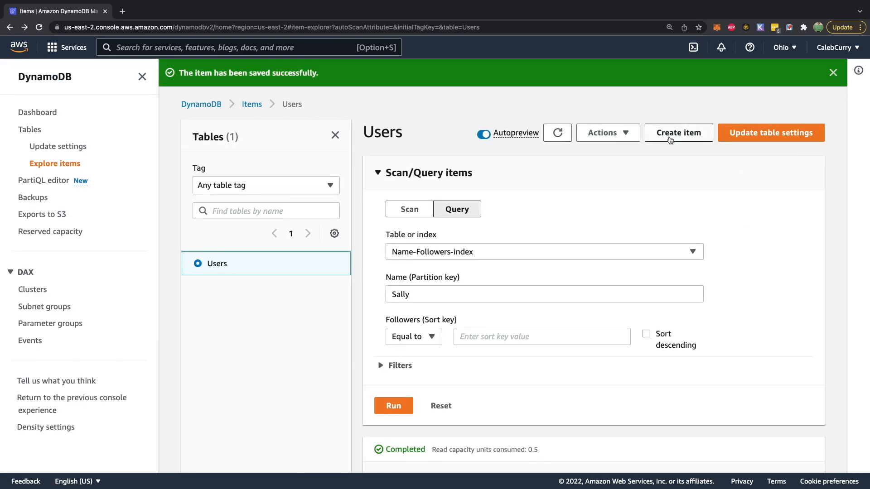
- Start another Users item with a different e-mail address and a String attribute Name holding the same first name
{"action": "left_click", "coordinate": [675, 135]}
{"action": "left_click", "coordinate": [216, 205]}
{"action": "type", "text": "sally"}
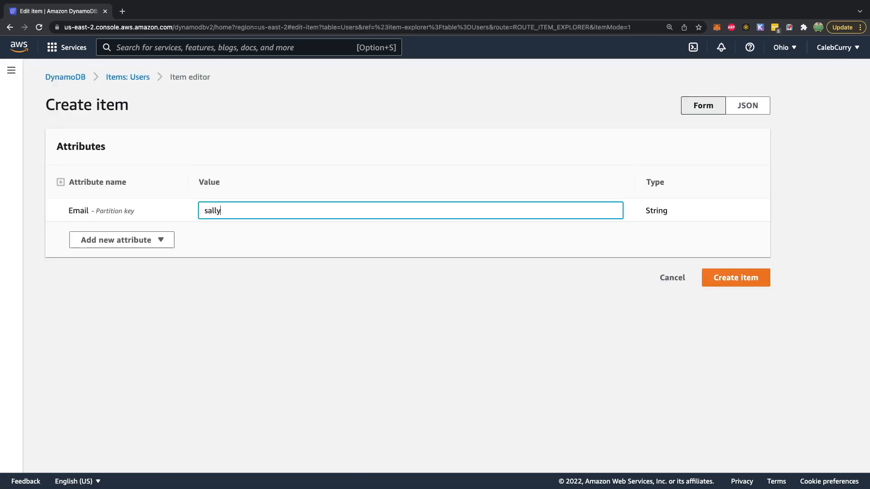
{"action": "type", "text": "s@email.com"}
{"action": "key", "text": "Tab"}
{"action": "key", "text": "Return"}
{"action": "key", "text": "Return"}
{"action": "type", "text": "Nam"}
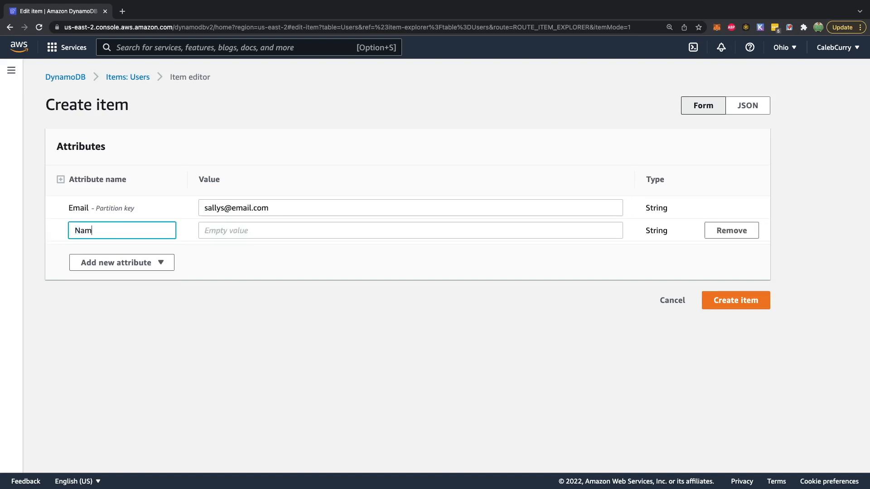
{"action": "type", "text": "e"}
{"action": "key", "text": "Tab"}
{"action": "type", "text": "Sally"}
{"action": "key", "text": "Tab"}
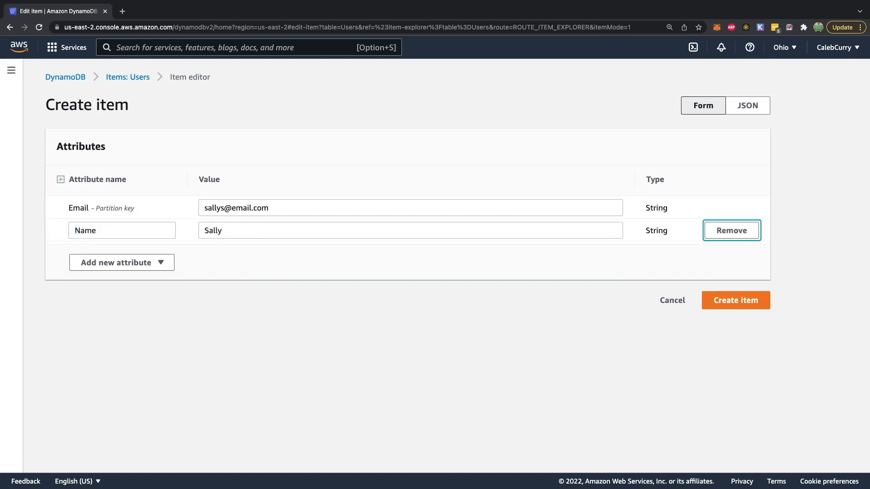
- Add a Number attribute named Followers set to 5 and create the item
{"action": "key", "text": "Tab"}
{"action": "key", "text": "Return"}
{"action": "key", "text": "Down"}
{"action": "key", "text": "Return"}
{"action": "type", "text": "Follower"}
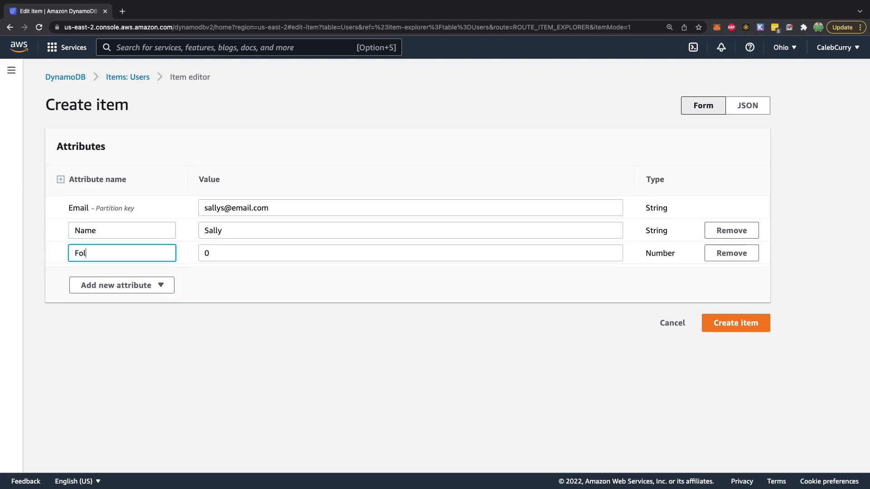
{"action": "key", "text": "Tab"}
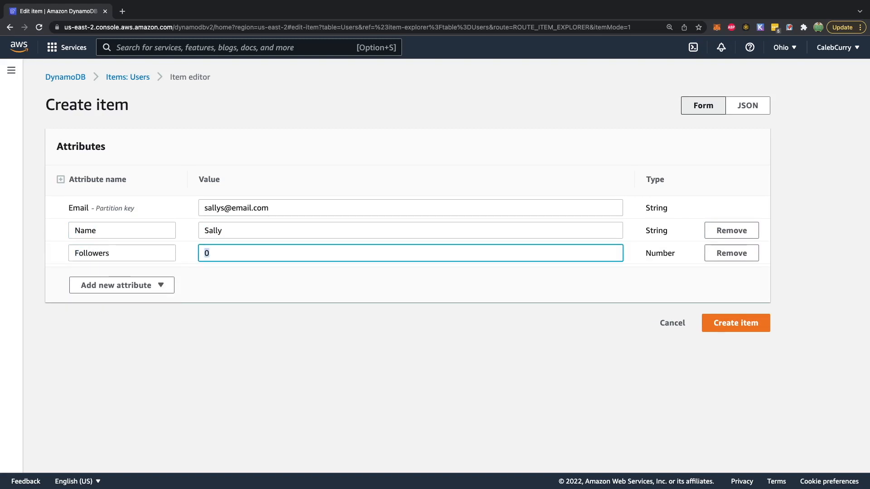
{"action": "type", "text": "5"}
{"action": "left_click", "coordinate": [738, 322]}
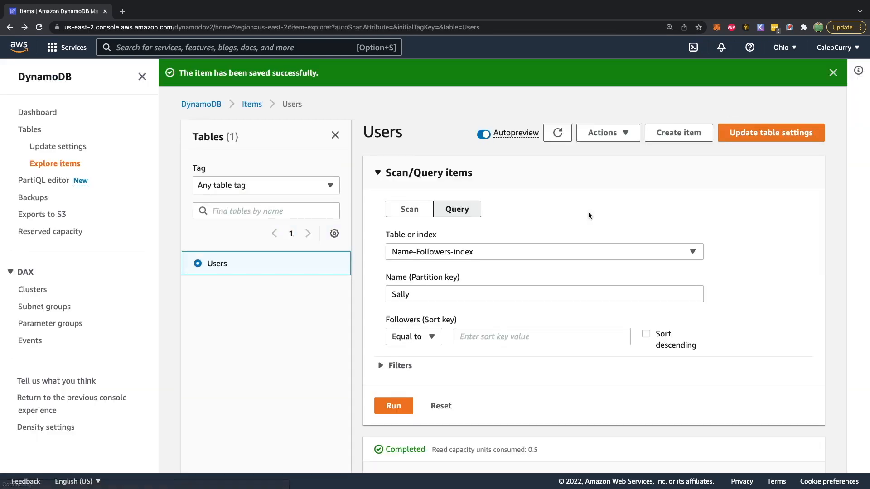
- Create a Users item without Followers, giving it another unique e-mail address and a String attribute Name with the same first name
{"action": "left_click", "coordinate": [679, 134]}
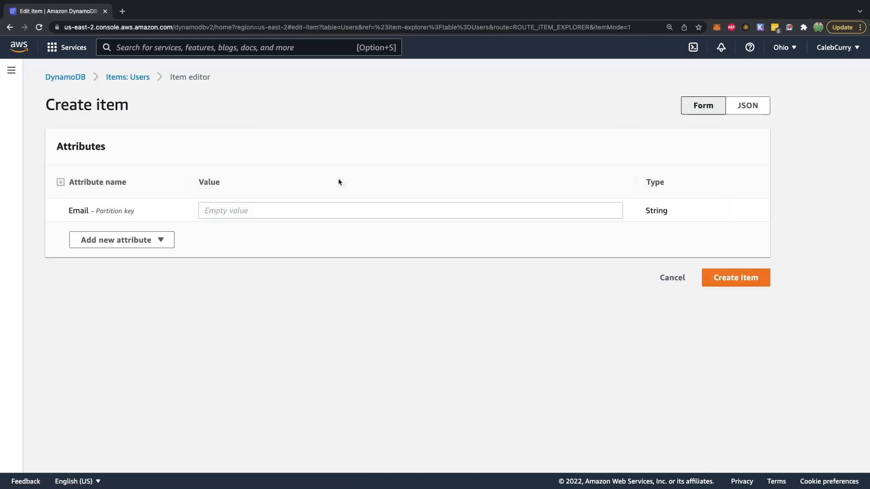
{"action": "left_click", "coordinate": [222, 212]}
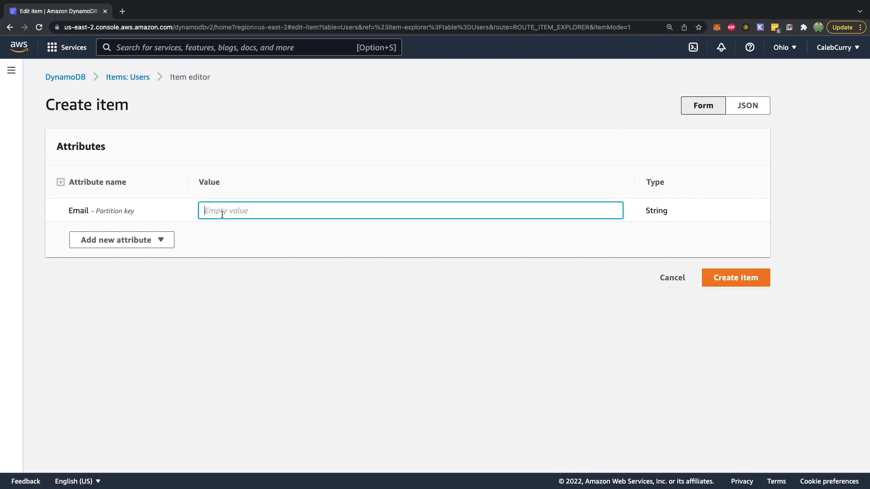
{"action": "type", "text": "sallyj@email.com"}
{"action": "key", "text": "Tab"}
{"action": "key", "text": "Return"}
{"action": "key", "text": "Down"}
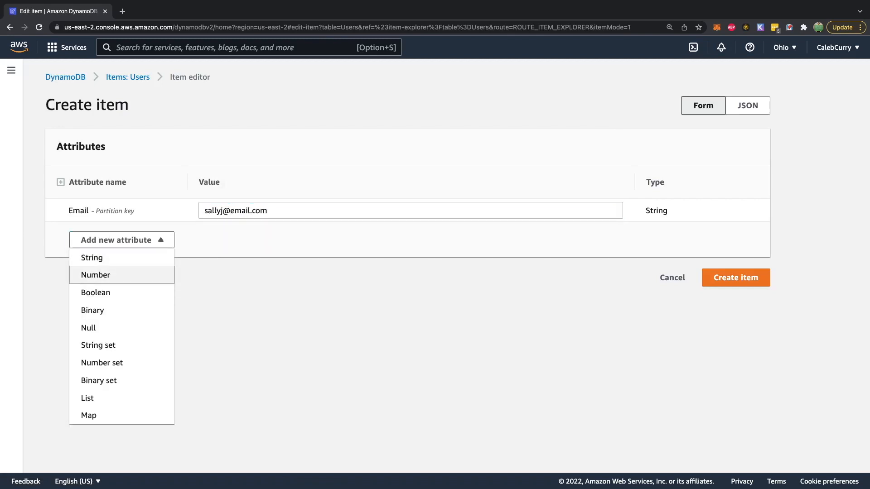
{"action": "key", "text": "Up"}
{"action": "key", "text": "Return"}
{"action": "type", "text": "Name"}
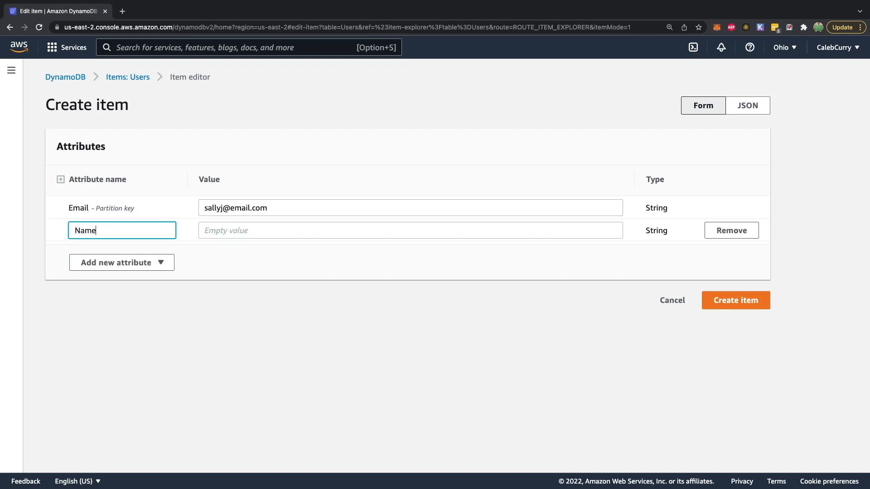
{"action": "key", "text": "Tab"}
{"action": "type", "text": "Sally"}
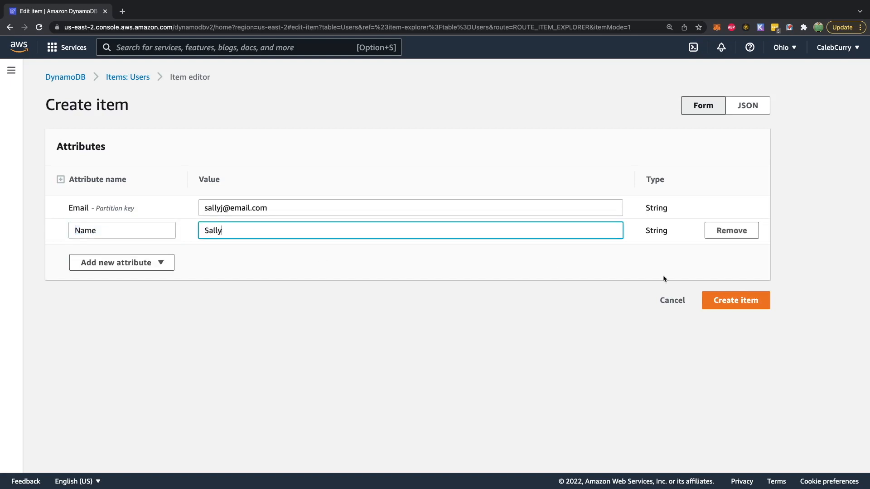
{"action": "left_click", "coordinate": [735, 298]}
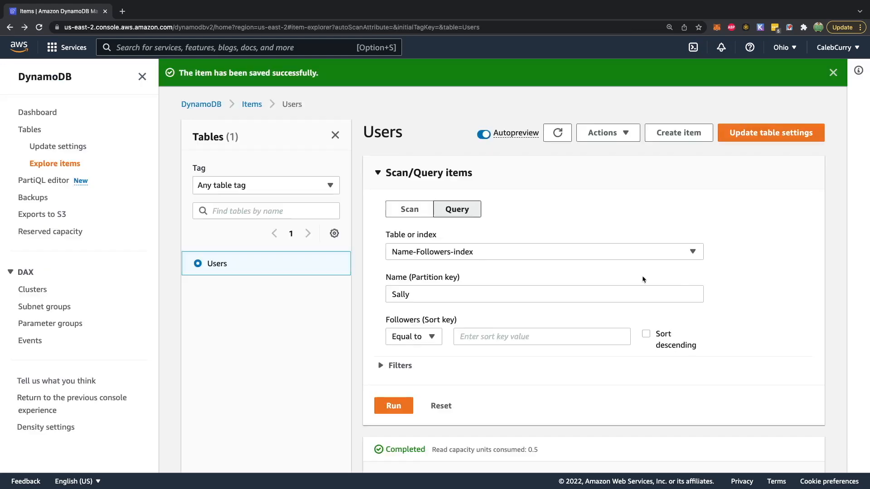
- Rerun the Name-Followers-index query for the same first name and examine the order of the returned items
{"action": "scroll", "coordinate": [419, 303], "scroll_direction": "down", "scroll_amount": 3}
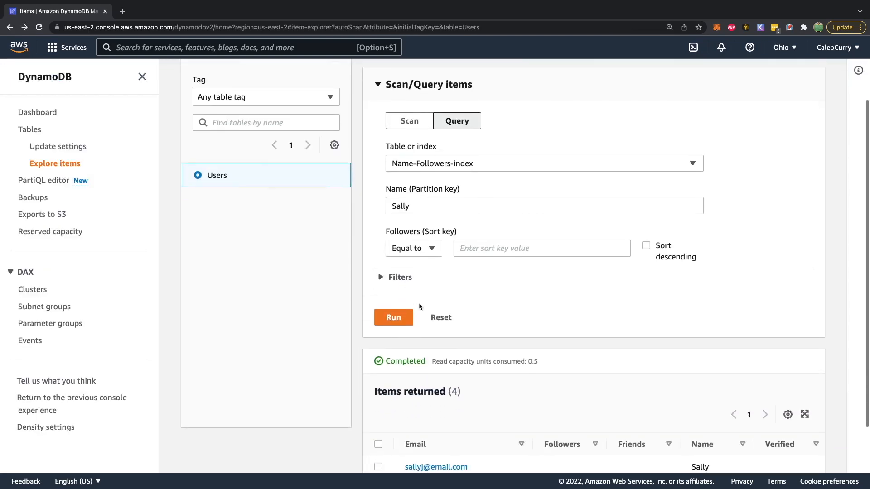
{"action": "left_click", "coordinate": [396, 316]}
{"action": "scroll", "coordinate": [418, 312], "scroll_direction": "down", "scroll_amount": 3}
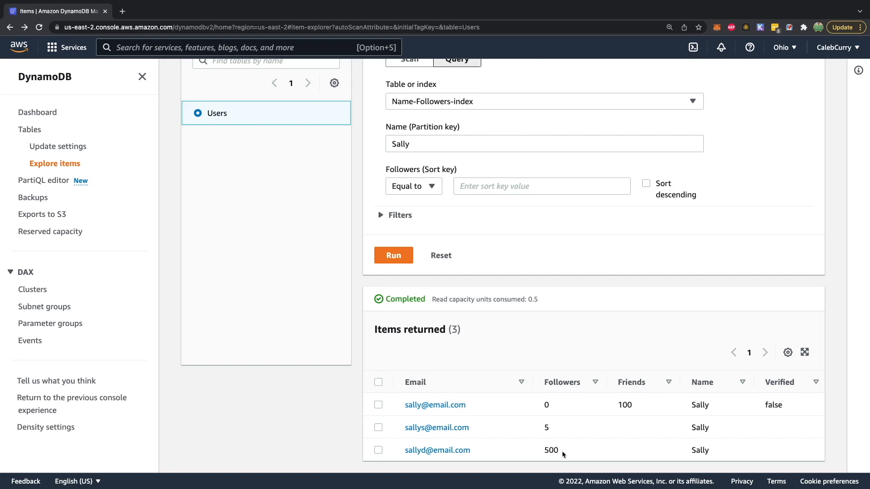
- Set the index query to sort descending and run it
{"action": "scroll", "coordinate": [562, 452], "scroll_direction": "down", "scroll_amount": 1}
{"action": "left_click", "coordinate": [646, 184]}
{"action": "left_click", "coordinate": [388, 254]}
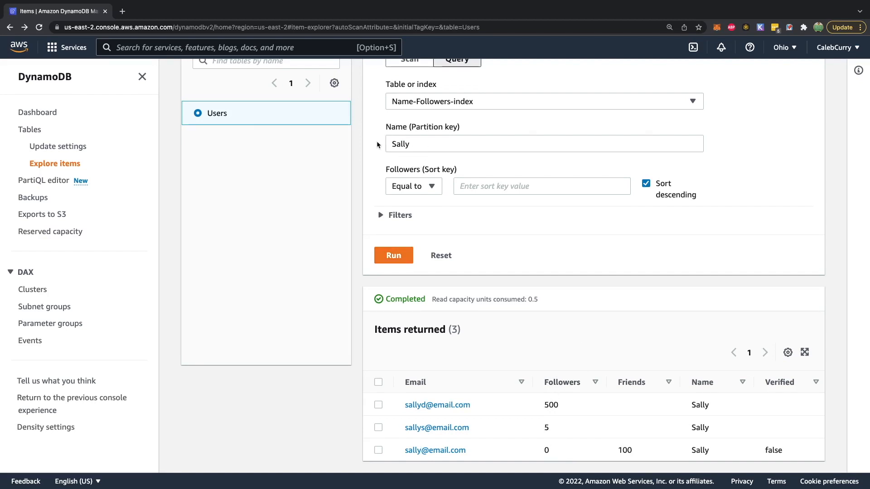
- Restrict the index query to Followers equal to 500 and run it
{"action": "scroll", "coordinate": [376, 140], "scroll_direction": "up", "scroll_amount": 1}
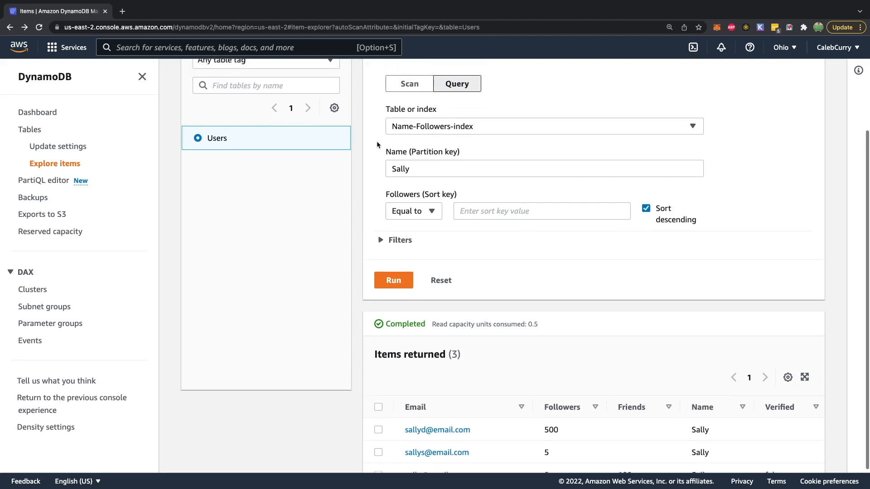
{"action": "left_click", "coordinate": [432, 218]}
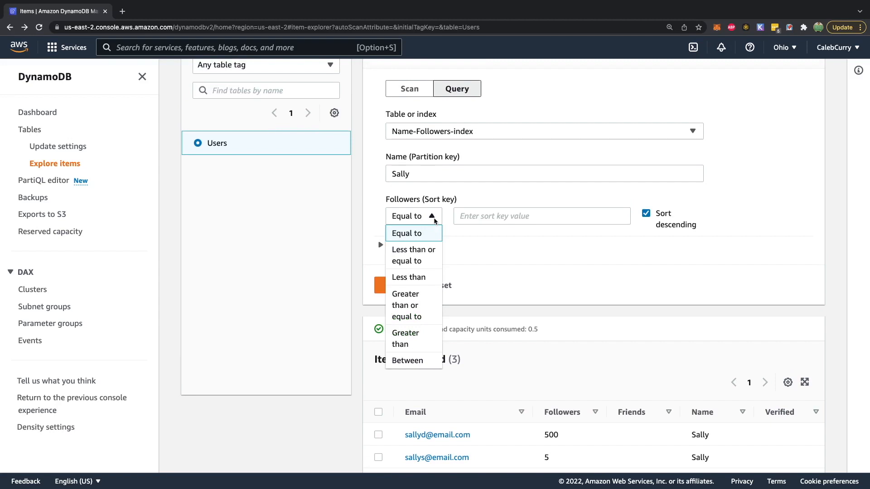
{"action": "left_click", "coordinate": [472, 216]}
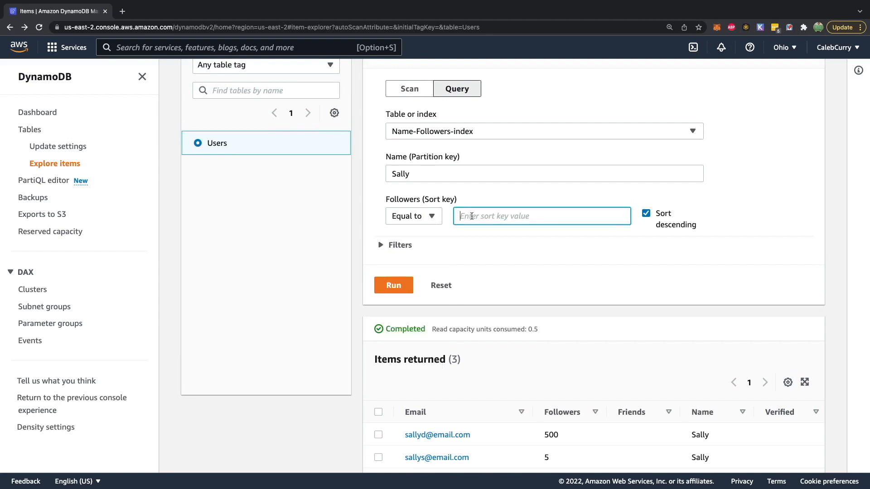
{"action": "type", "text": "500"}
{"action": "left_click", "coordinate": [394, 285]}
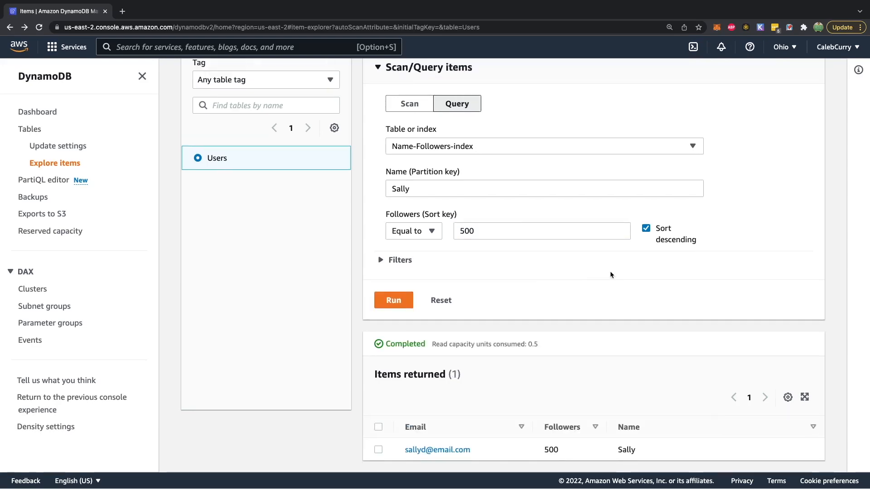
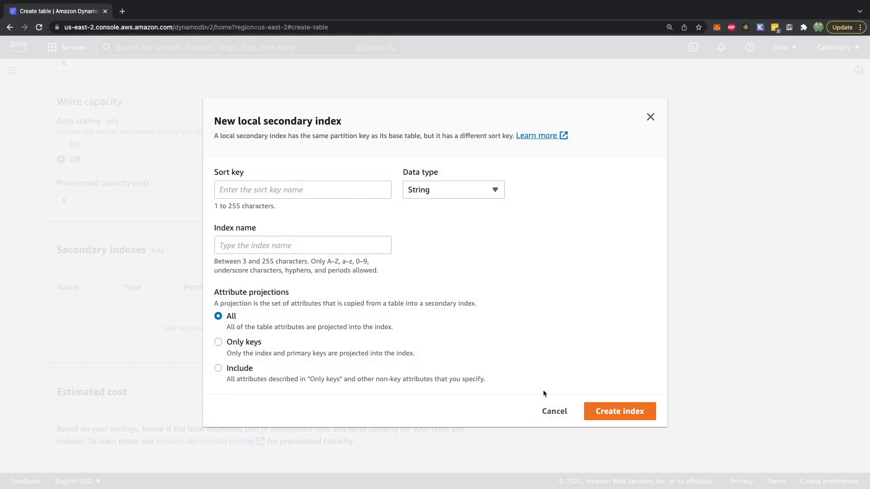
{"action": "left_click", "coordinate": [552, 410]}
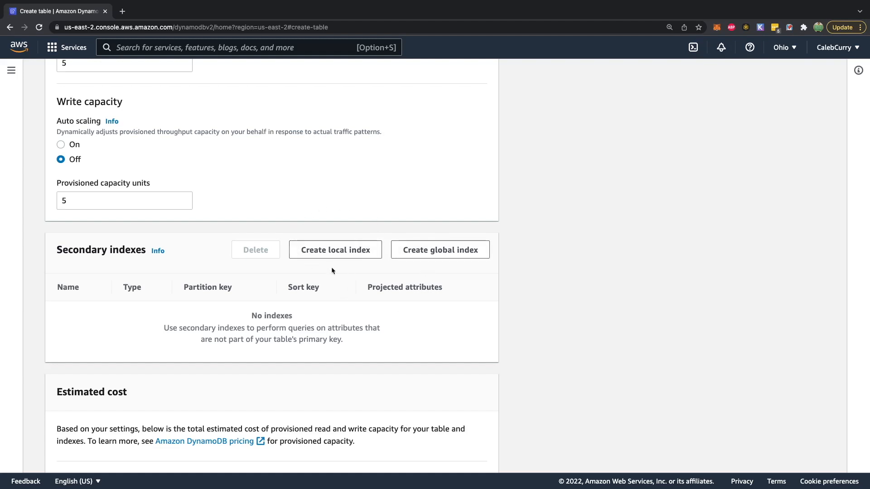
{"action": "left_click", "coordinate": [325, 249]}
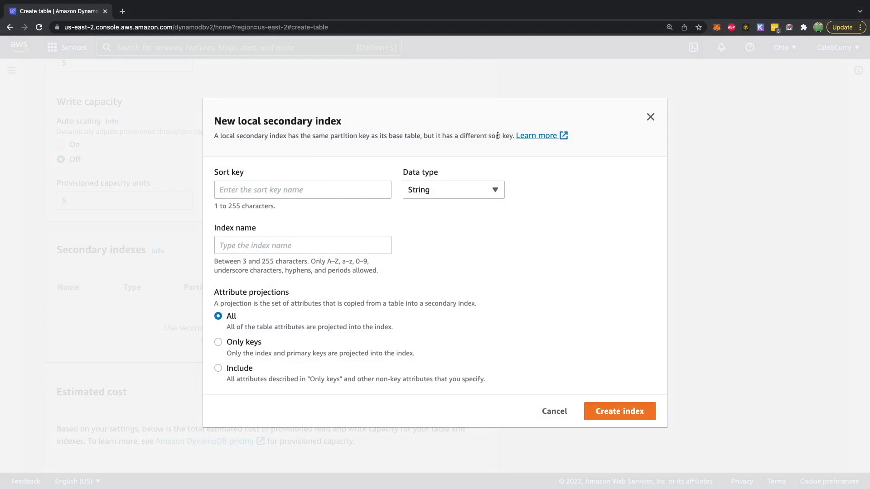
{"action": "left_click", "coordinate": [650, 116]}
- Start a new global secondary index with Email as its String partition key
{"action": "left_click", "coordinate": [421, 249]}
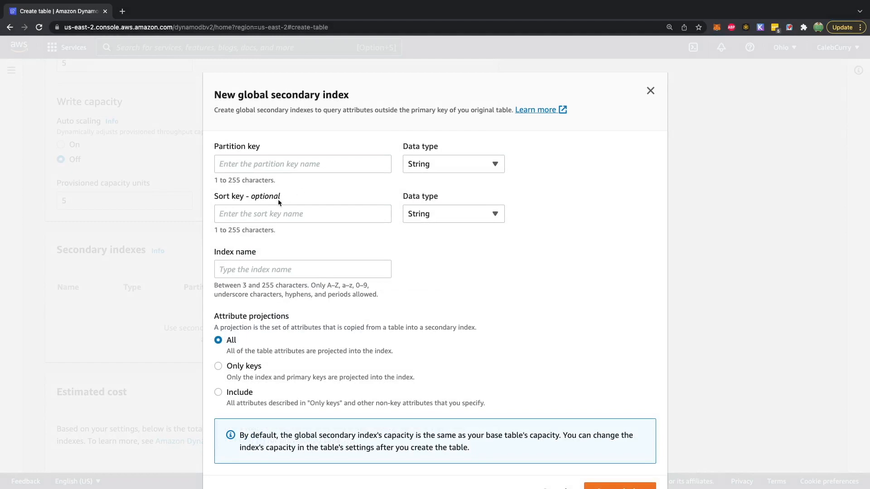
{"action": "left_click", "coordinate": [273, 164]}
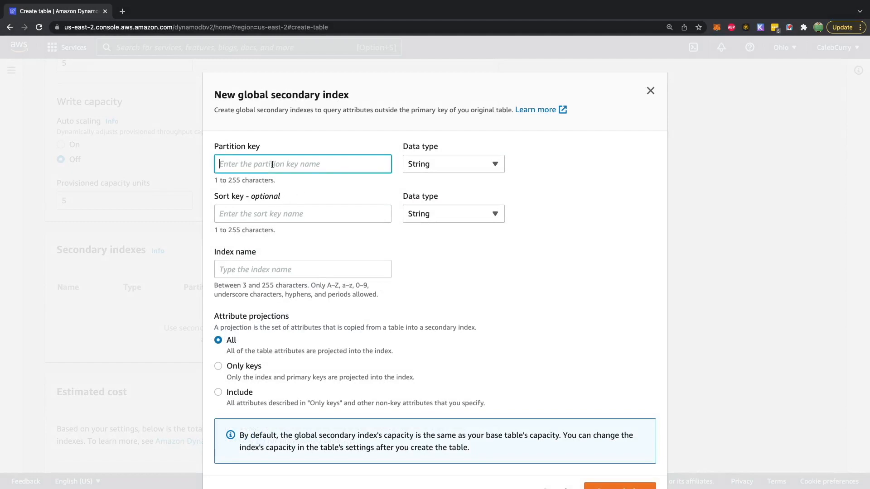
{"action": "type", "text": "email"}
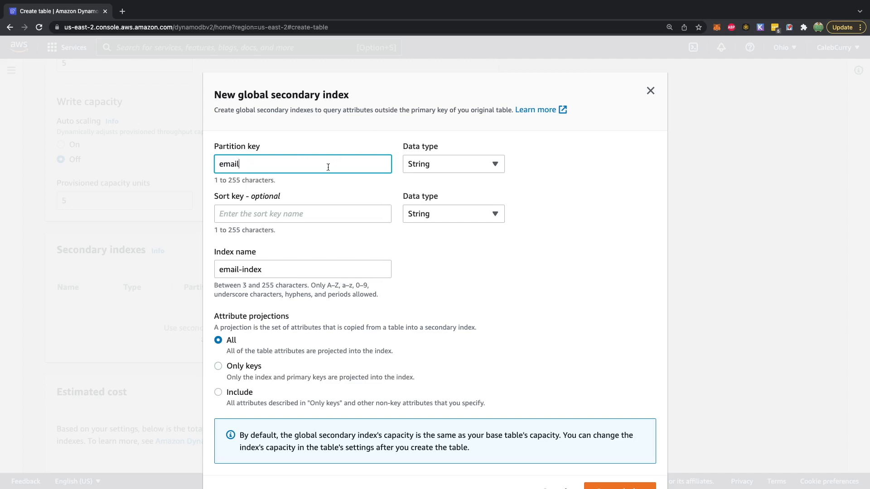
{"action": "left_click", "coordinate": [495, 164]}
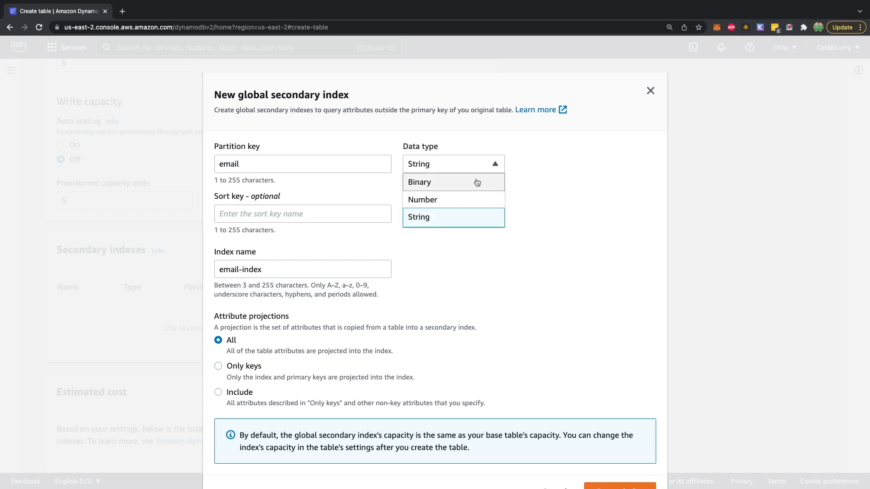
{"action": "left_click", "coordinate": [457, 218]}
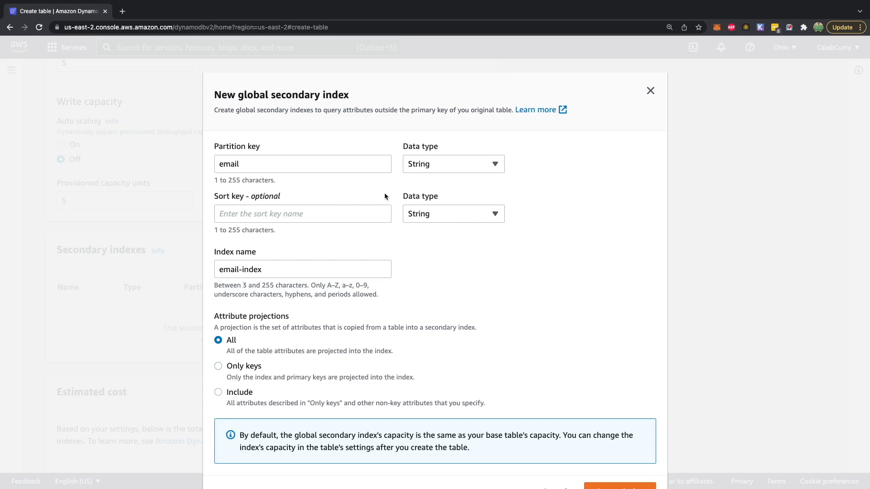
{"action": "left_click", "coordinate": [224, 164]}
{"action": "key", "text": "BackSpace"}
{"action": "type", "text": "E"}
- Set the index's sort key to Timestamp with the Number data type
{"action": "left_click", "coordinate": [259, 207]}
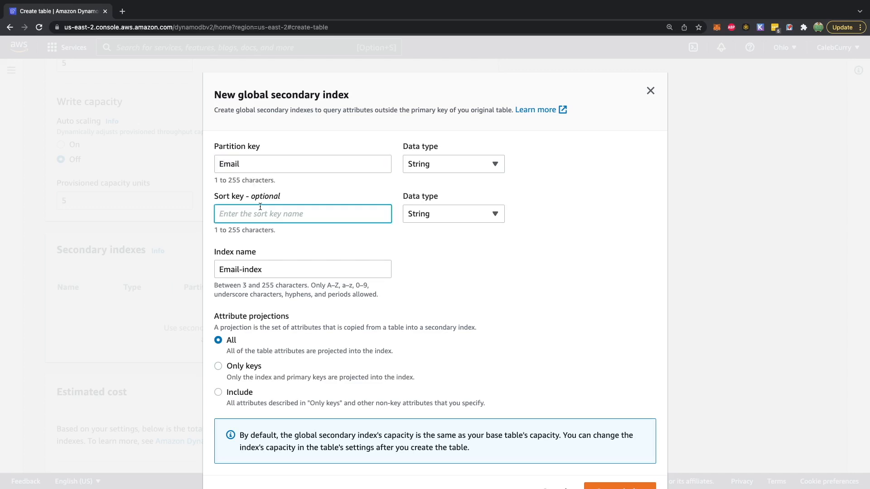
{"action": "type", "text": "Timestamp"}
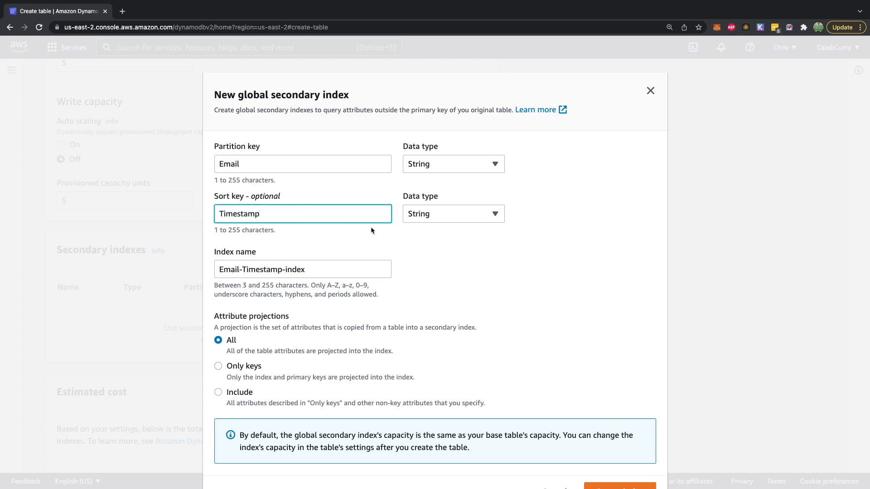
{"action": "left_click", "coordinate": [455, 211]}
{"action": "left_click", "coordinate": [437, 251]}
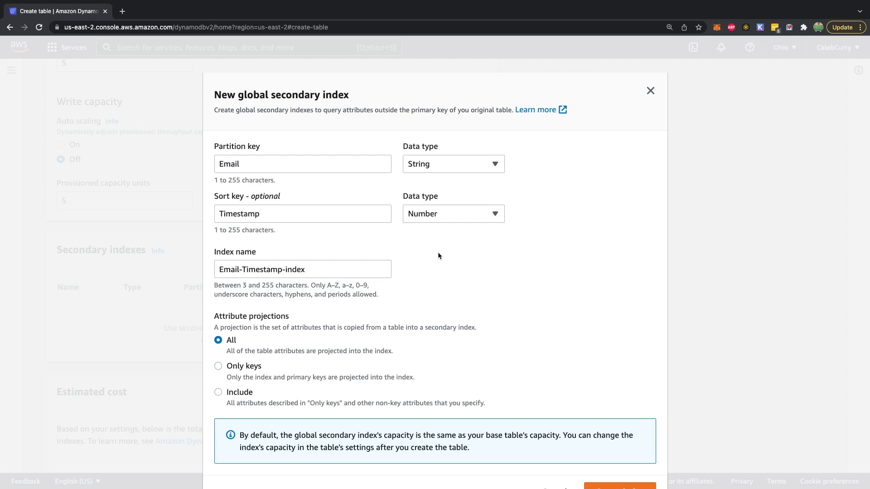
- Create the Email-Timestamp-index with all attributes projected and create the Posts table
{"action": "scroll", "coordinate": [349, 272], "scroll_direction": "down", "scroll_amount": 2}
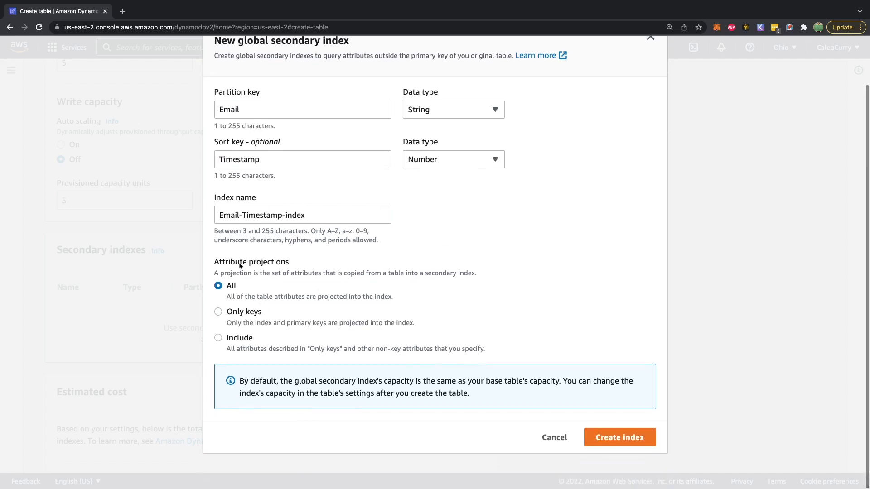
{"action": "left_click", "coordinate": [616, 434]}
{"action": "scroll", "coordinate": [452, 388], "scroll_direction": "down", "scroll_amount": 1}
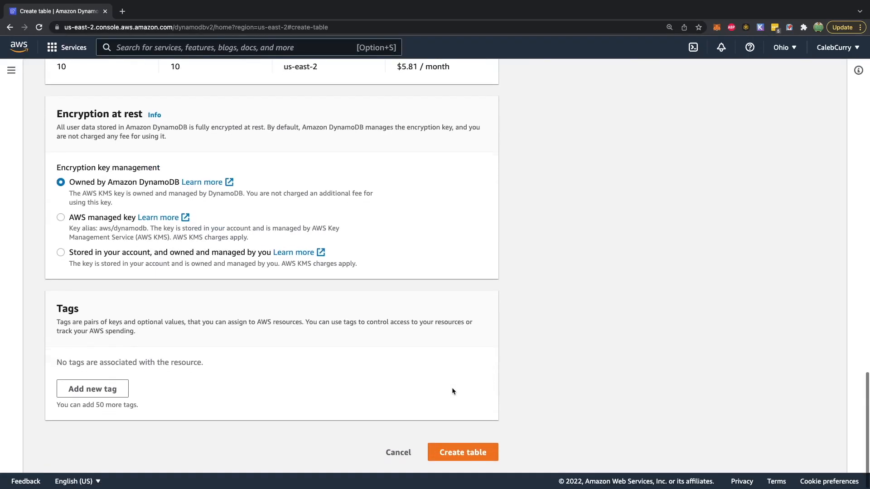
{"action": "left_click", "coordinate": [464, 453]}
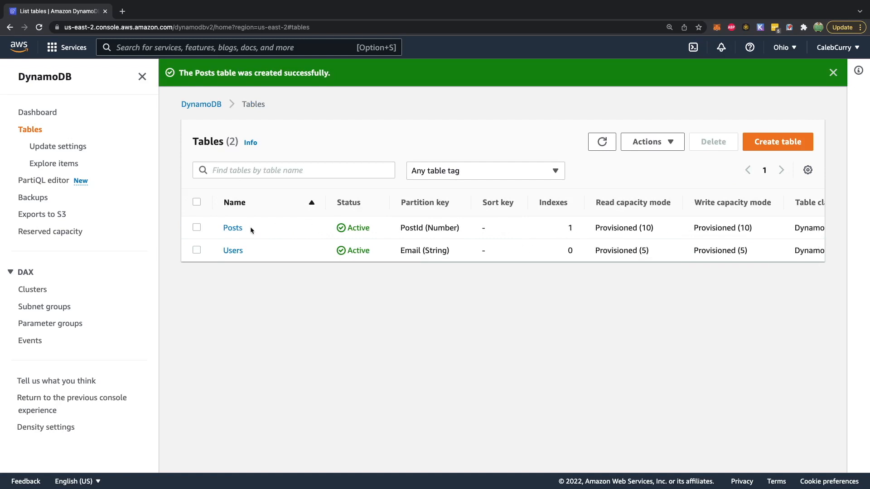
- Open the Posts table and check its global secondary indexes and general information
{"action": "left_click", "coordinate": [233, 228]}
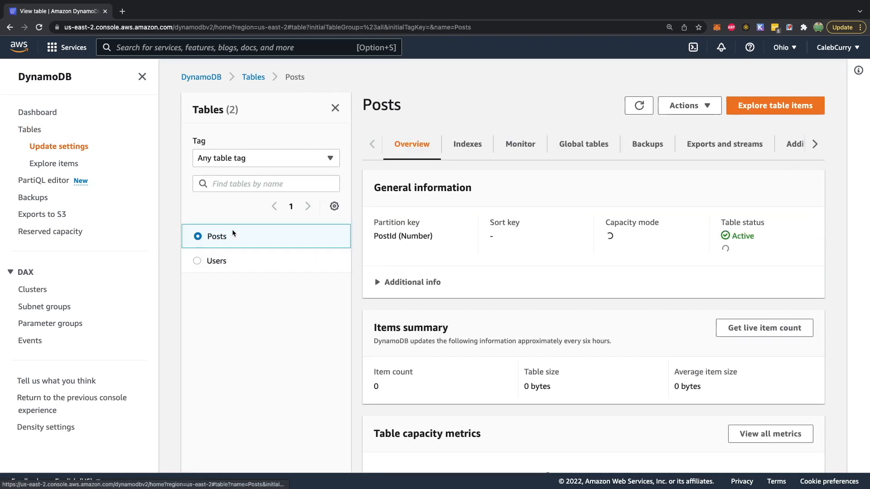
{"action": "left_click", "coordinate": [468, 150]}
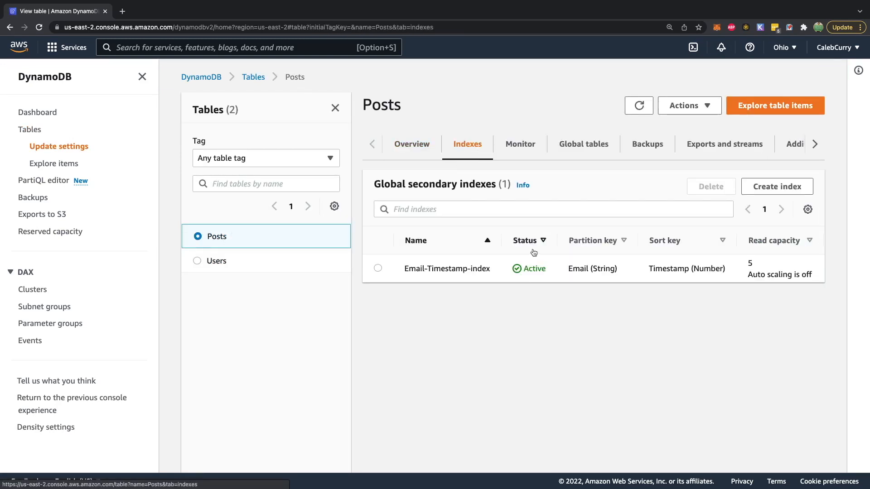
{"action": "key", "text": "alt+Left"}
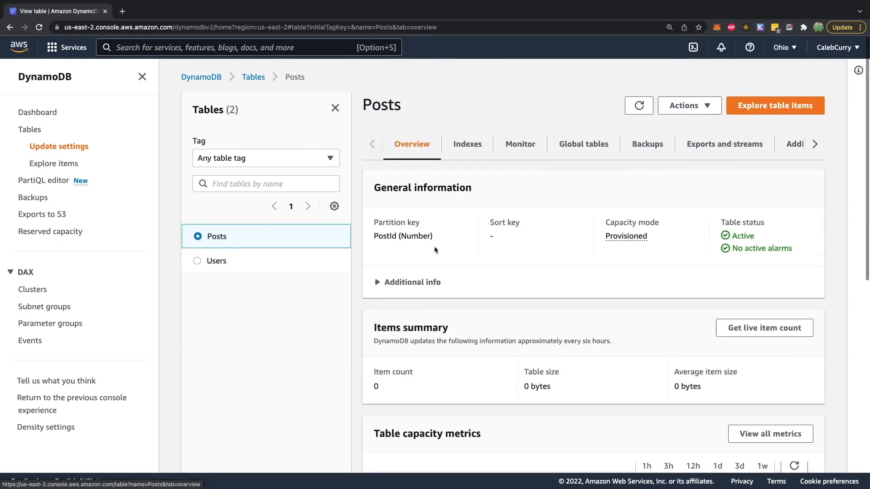
- Start a new item in the Posts table with PostId 1
{"action": "left_click", "coordinate": [763, 106]}
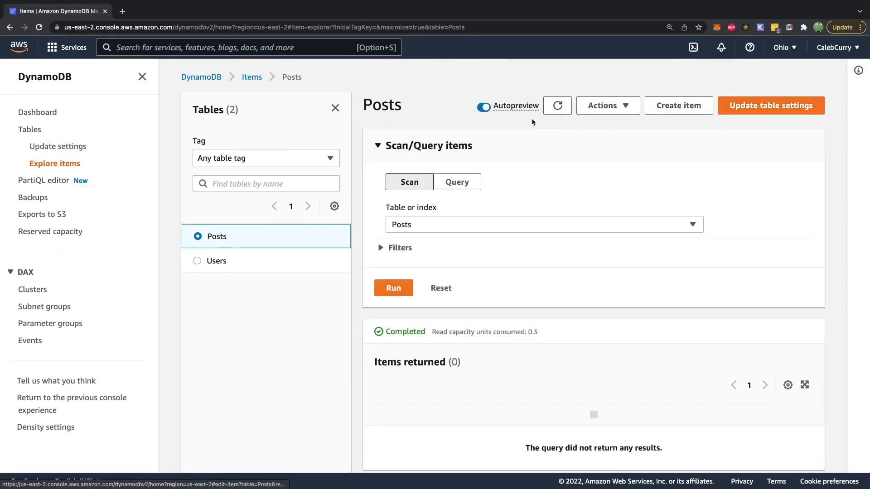
{"action": "left_click", "coordinate": [678, 105]}
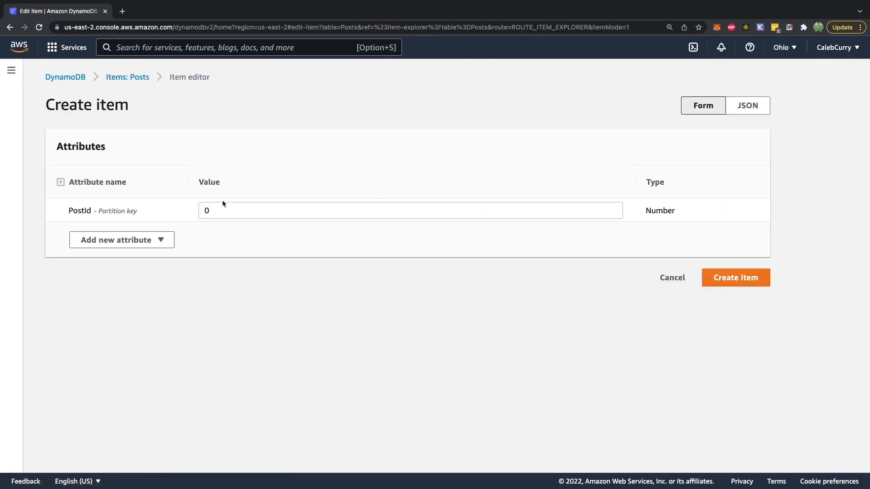
{"action": "left_click", "coordinate": [235, 211]}
{"action": "key", "text": "BackSpace"}
{"action": "type", "text": "0"}
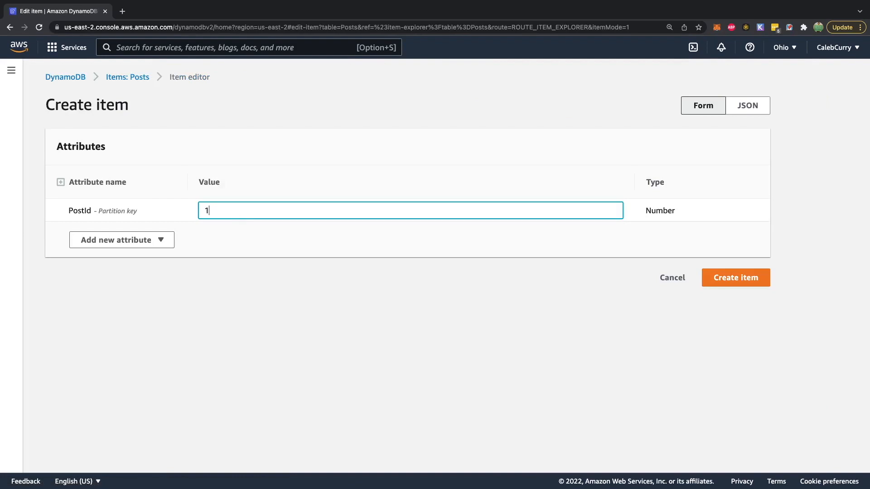
- Add a String attribute named Email to the new post and fill in the author's e-mail address
{"action": "left_click", "coordinate": [80, 235]}
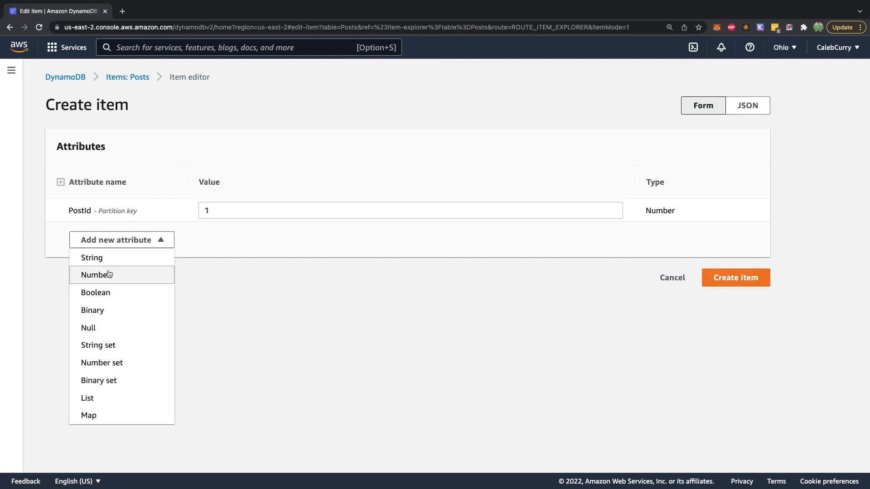
{"action": "left_click", "coordinate": [103, 259]}
{"action": "type", "text": "emai"}
{"action": "key", "text": "BackSpace"}
{"action": "key", "text": "BackSpace"}
{"action": "key", "text": "BackSpace"}
{"action": "key", "text": "BackSpace"}
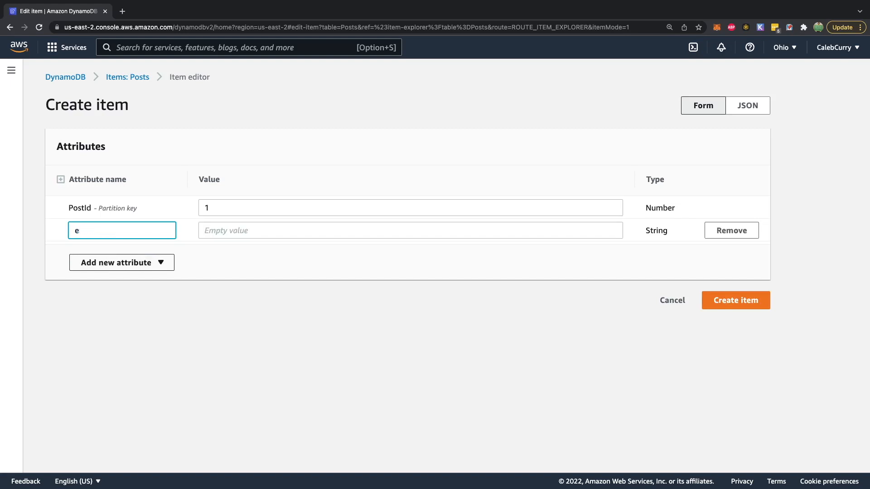
{"action": "type", "text": "Email"}
{"action": "key", "text": "Tab"}
{"action": "type", "text": "caleb@"}
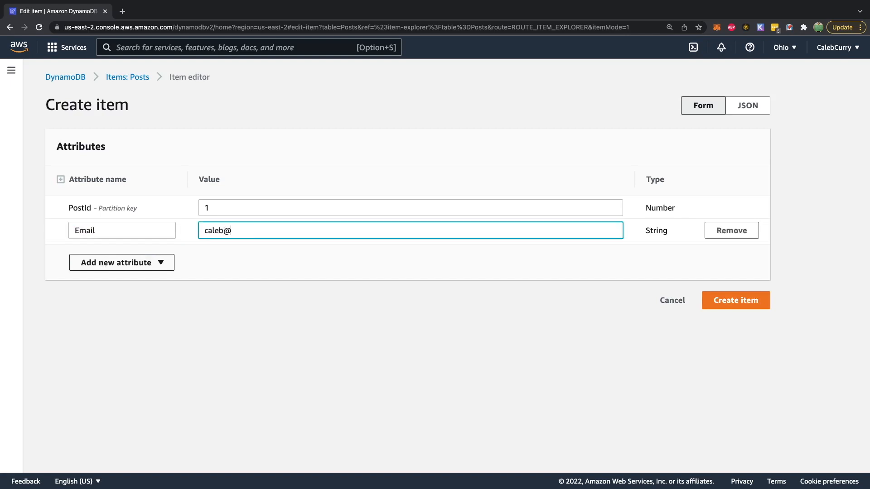
{"action": "type", "text": "email.com"}
{"action": "key", "text": "Tab"}
{"action": "key", "text": "Tab"}
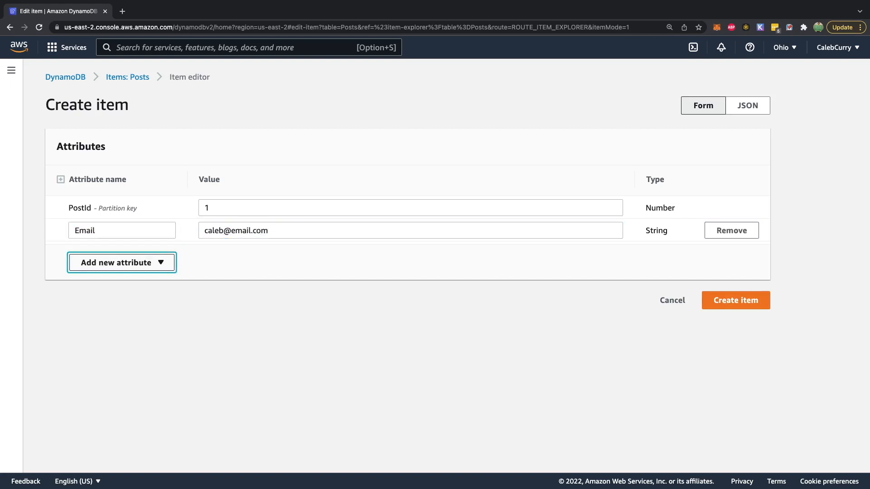
{"action": "key", "text": "Return"}
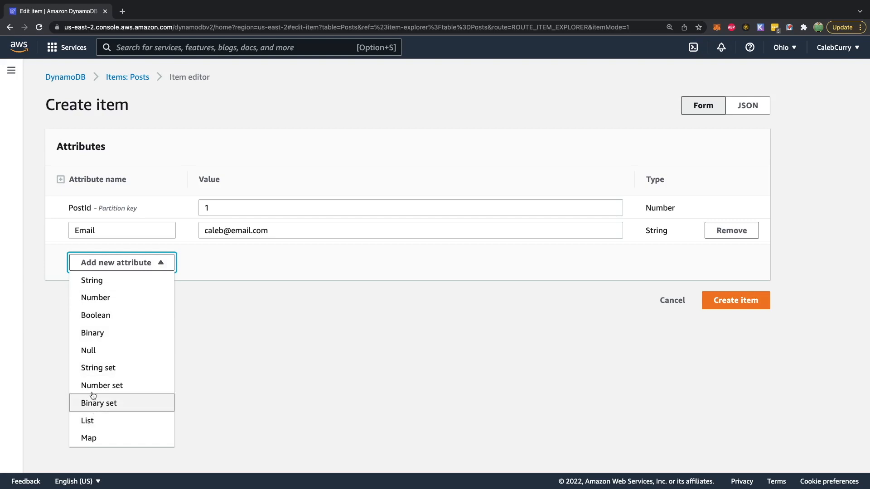
{"action": "left_click", "coordinate": [96, 297]}
{"action": "type", "text": "Times"}
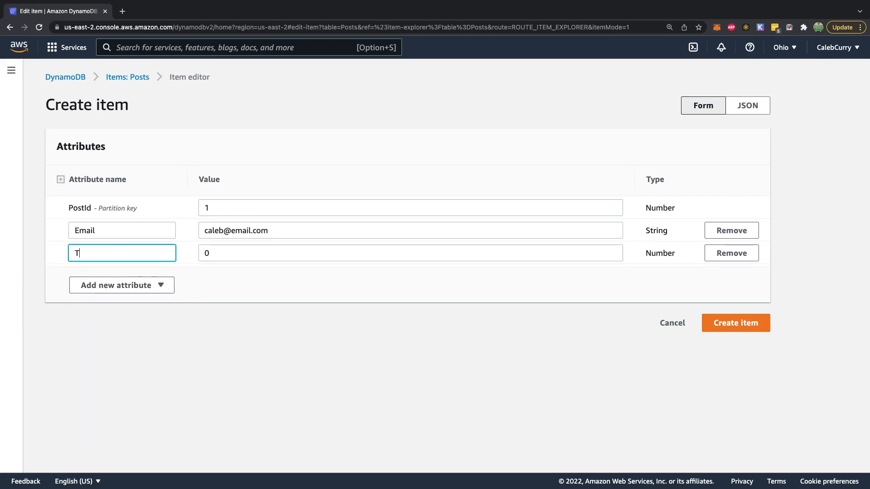
{"action": "type", "text": "tamp"}
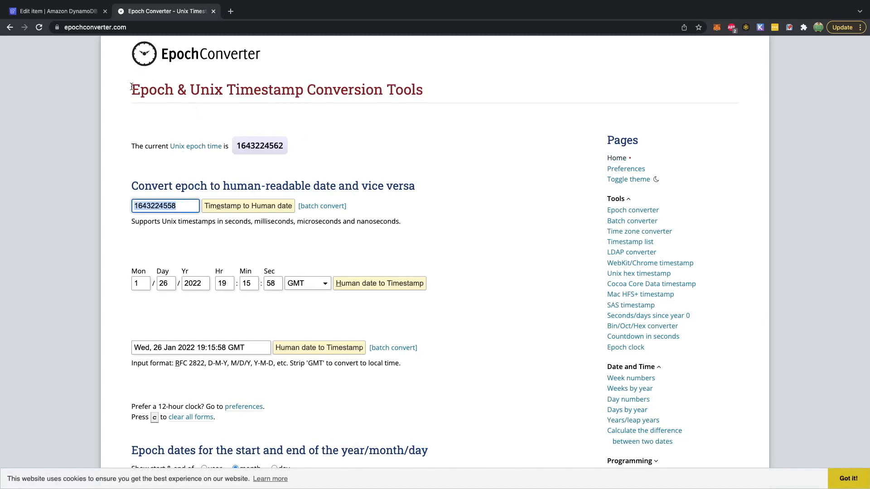
{"action": "left_click", "coordinate": [55, 11]}
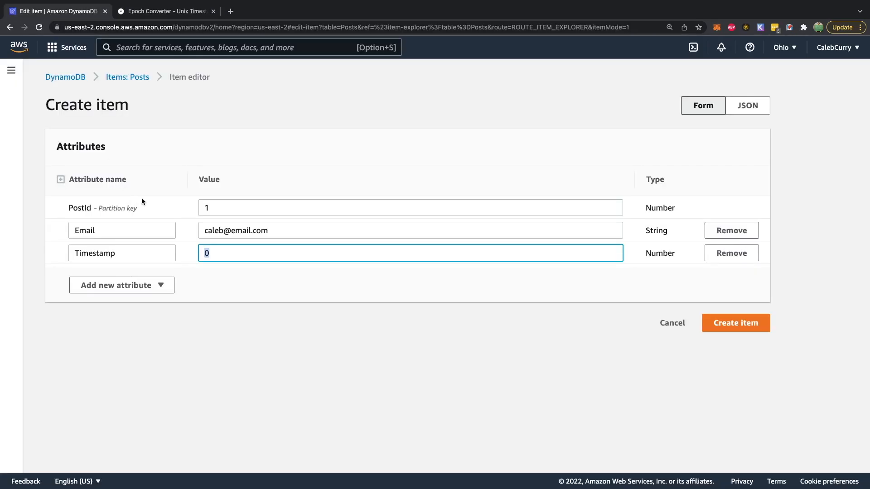
{"action": "key", "text": "super+v"}
{"action": "left_click", "coordinate": [741, 324]}
- Edit post 1 to add a String attribute Content with the value "Feeling Good today" and save the changes
{"action": "scroll", "coordinate": [506, 291], "scroll_direction": "down", "scroll_amount": 1}
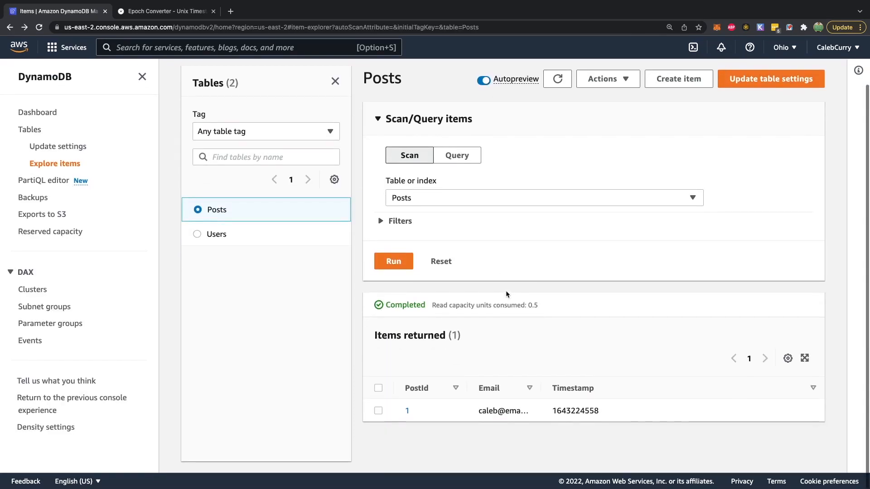
{"action": "left_click", "coordinate": [388, 411]}
{"action": "left_click", "coordinate": [616, 83]}
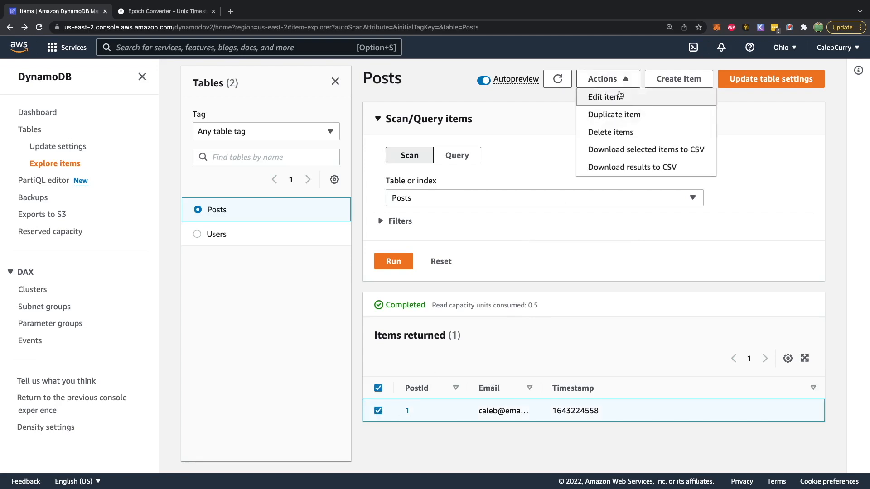
{"action": "left_click", "coordinate": [607, 97]}
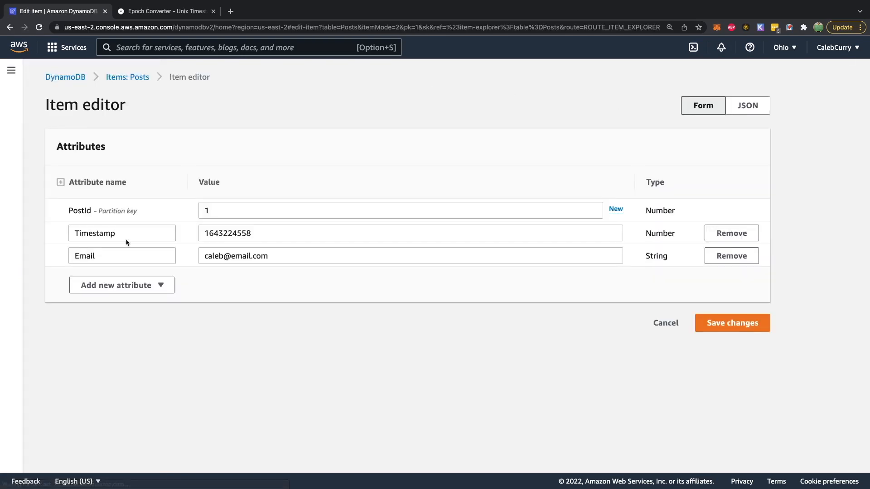
{"action": "left_click", "coordinate": [103, 281]}
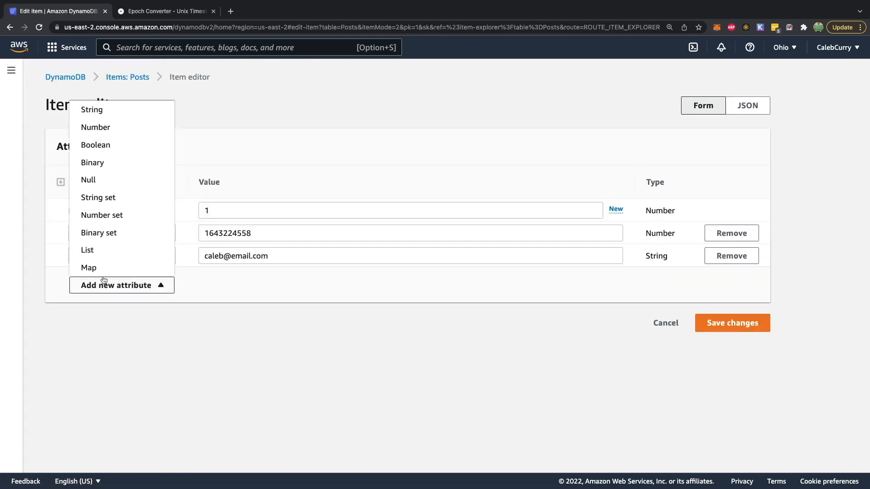
{"action": "left_click", "coordinate": [96, 110]}
{"action": "type", "text": "Content"}
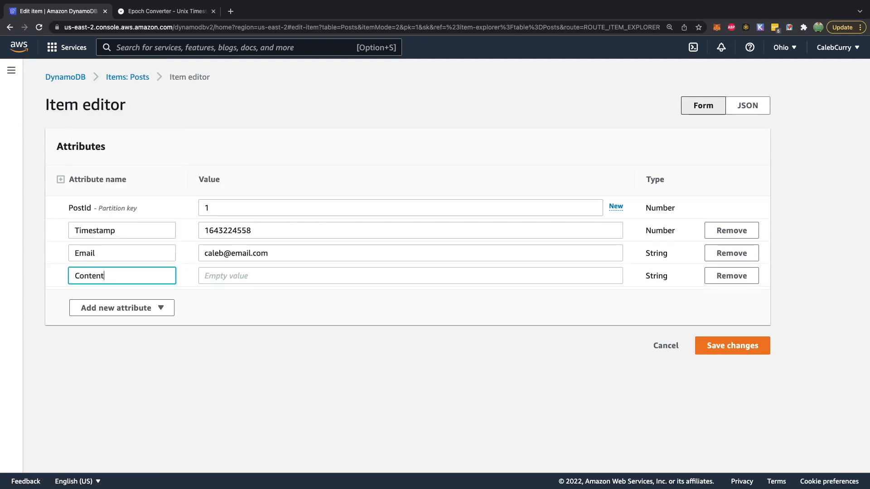
{"action": "key", "text": "Tab"}
{"action": "type", "text": "Feeling Go"}
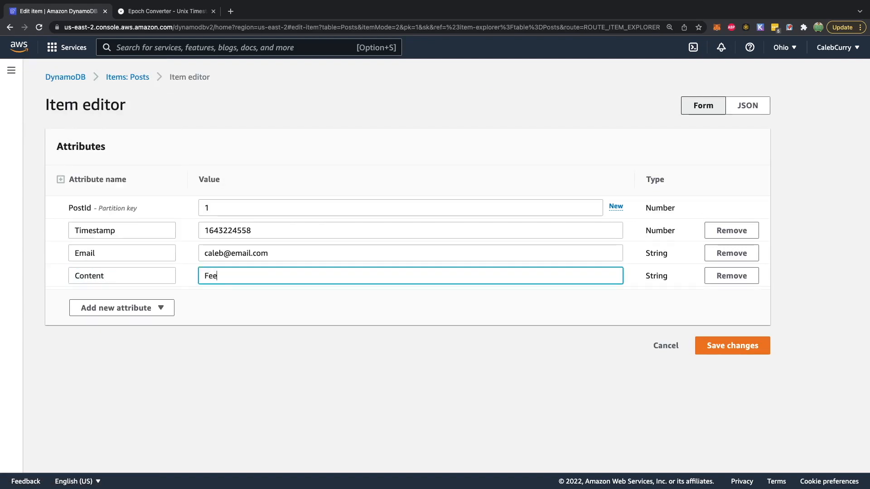
{"action": "type", "text": "od today"}
{"action": "left_click", "coordinate": [709, 343]}
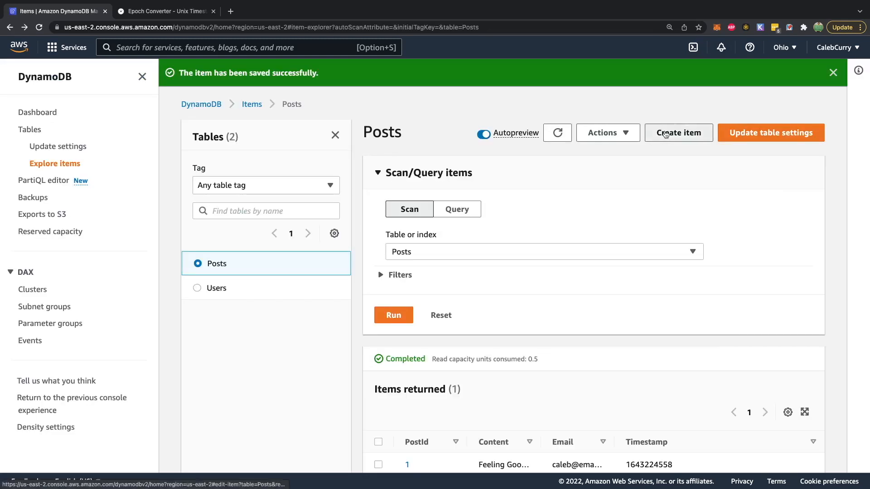
- Start another new item in the Posts table with PostId 1
{"action": "left_click", "coordinate": [665, 133]}
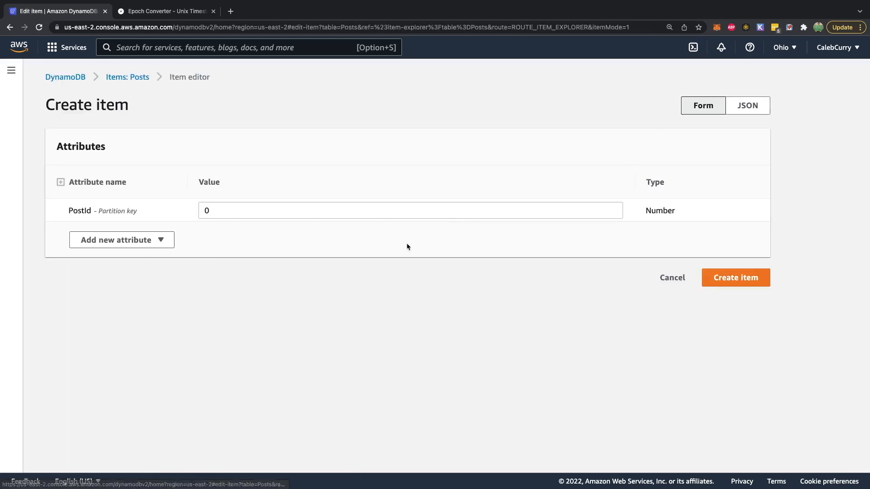
{"action": "left_click", "coordinate": [237, 207]}
{"action": "key", "text": "BackSpace"}
{"action": "type", "text": "1"}
- Add a String attribute named Email to the new post and enter the same author's e-mail address as in the first post
{"action": "left_click", "coordinate": [117, 244]}
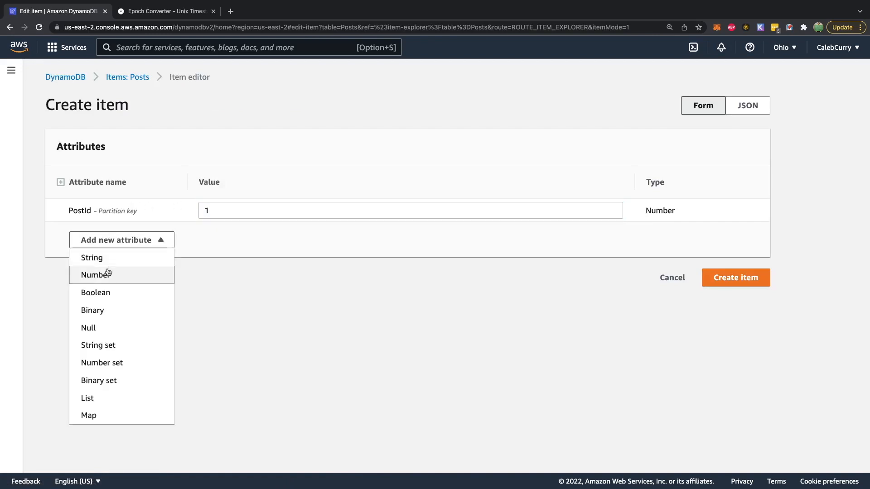
{"action": "left_click", "coordinate": [95, 259]}
{"action": "type", "text": "Emai"}
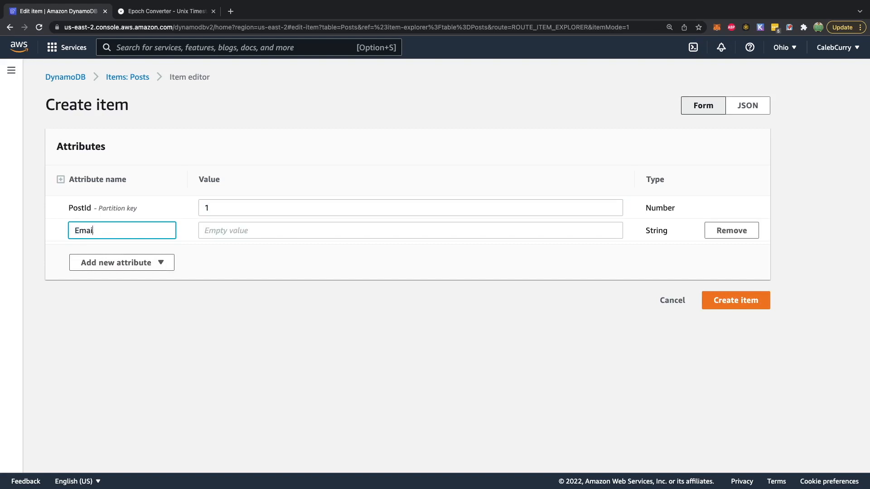
{"action": "type", "text": "l"}
{"action": "key", "text": "Tab"}
{"action": "type", "text": "caleb@"}
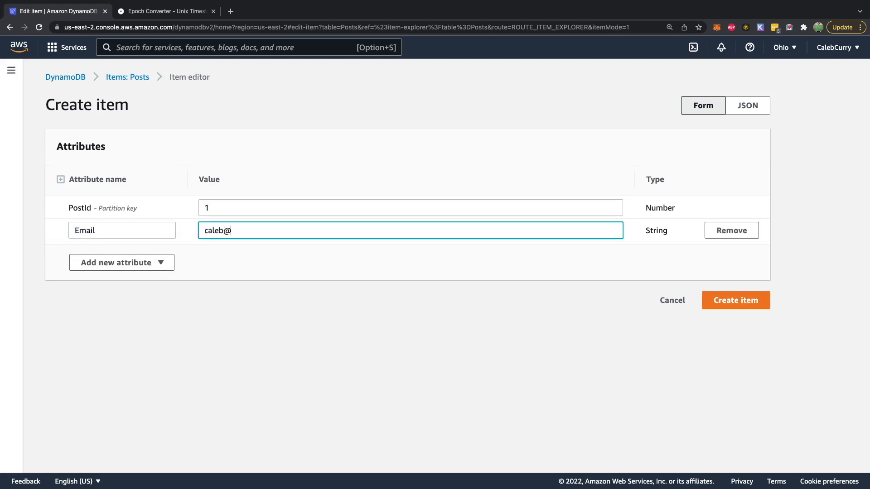
{"action": "type", "text": "email.com"}
{"action": "key", "text": "Tab"}
{"action": "key", "text": "Tab"}
{"action": "key", "text": "Return"}
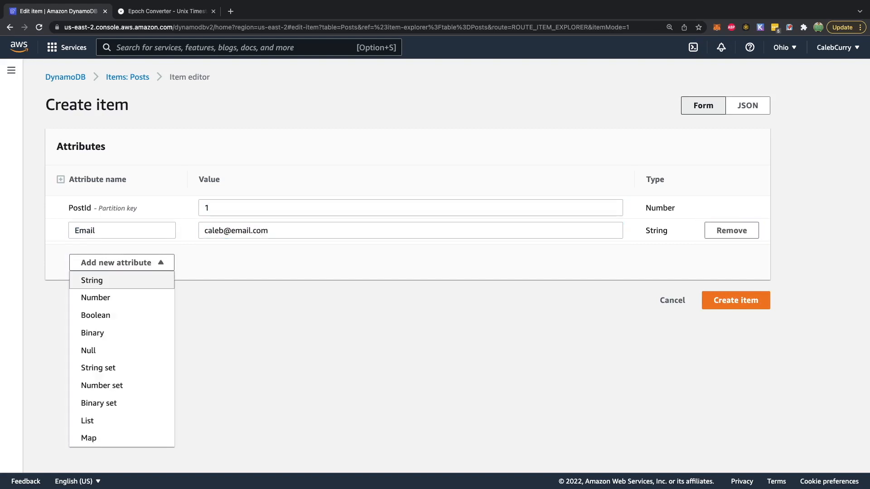
{"action": "key", "text": "Down"}
{"action": "key", "text": "Down"}
{"action": "key", "text": "Up"}
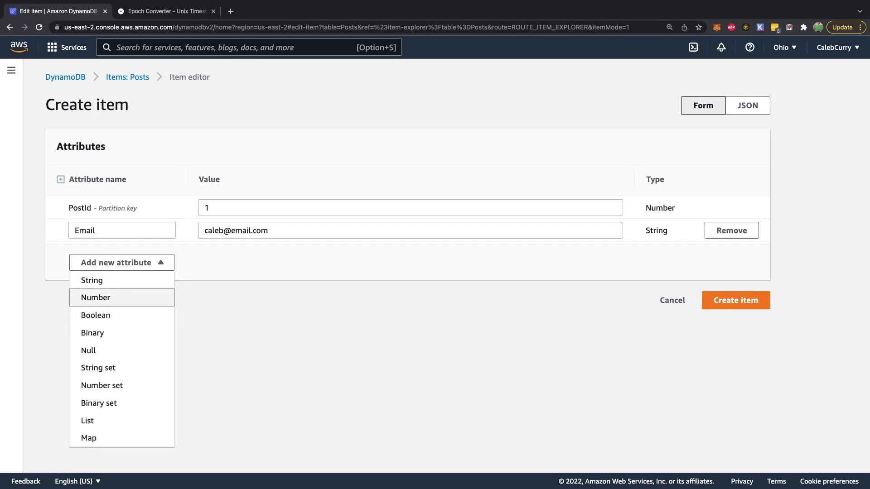
{"action": "key", "text": "Return"}
{"action": "type", "text": "Time"}
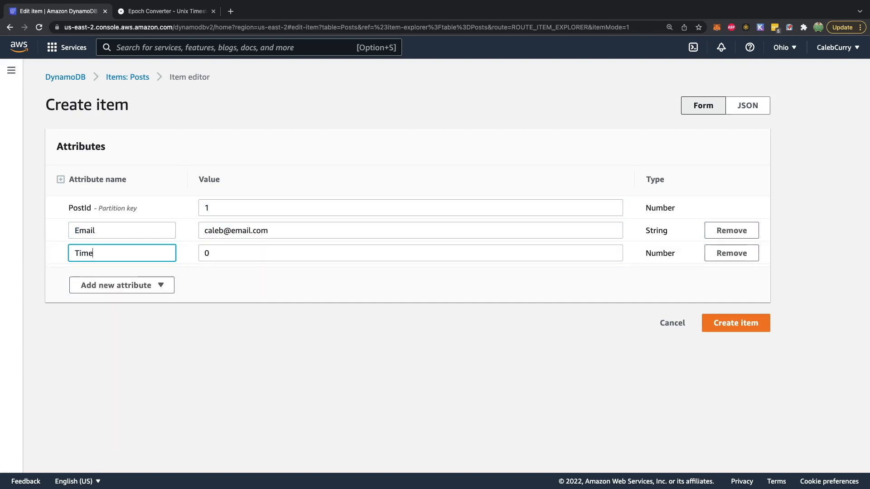
{"action": "type", "text": "stamp"}
{"action": "key", "text": "Tab"}
{"action": "key", "text": "super+v"}
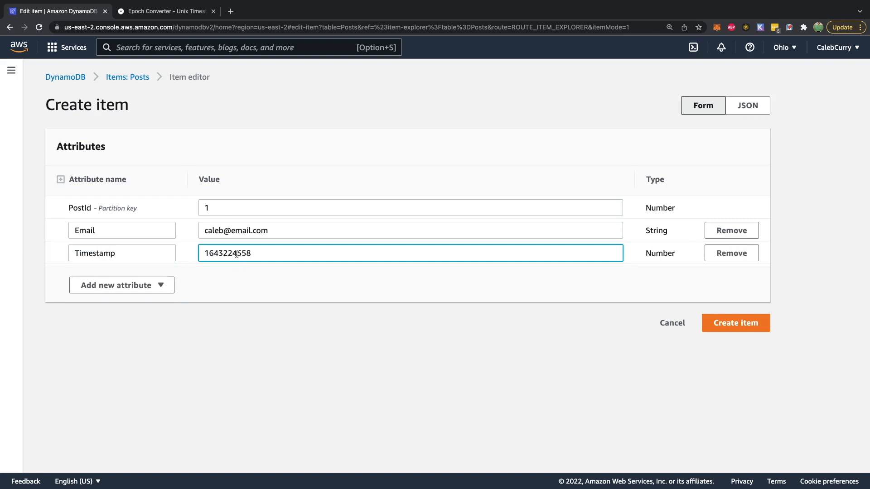
{"action": "key", "text": "BackSpace"}
{"action": "type", "text": "1"}
{"action": "left_click", "coordinate": [161, 284]}
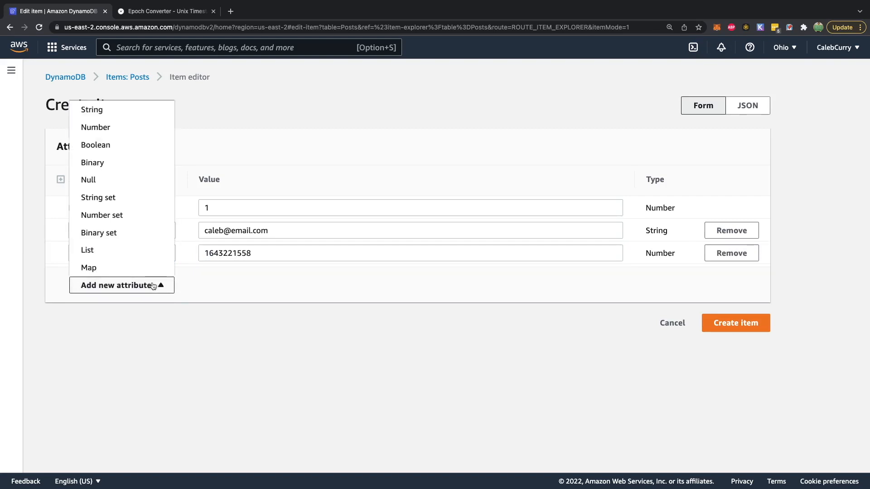
{"action": "left_click", "coordinate": [117, 128]}
{"action": "type", "text": "Content"}
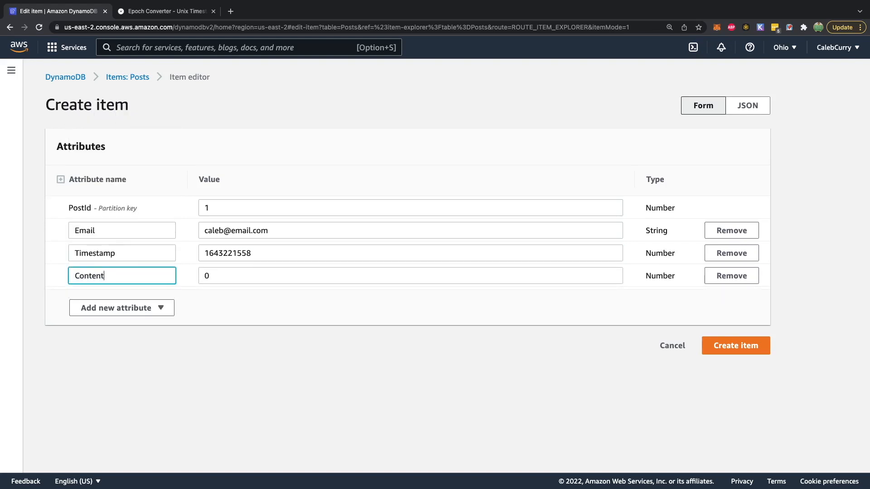
{"action": "key", "text": "Tab"}
{"action": "type", "text": "Feeling gross today"}
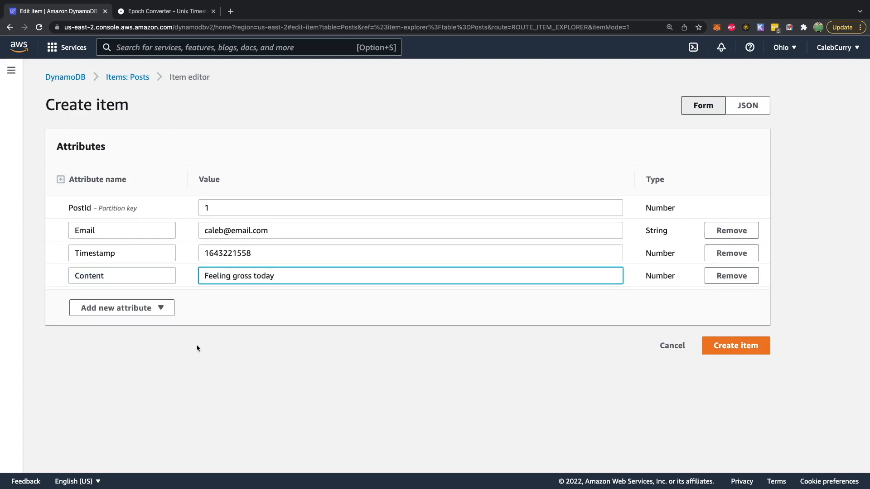
{"action": "left_click", "coordinate": [730, 346]}
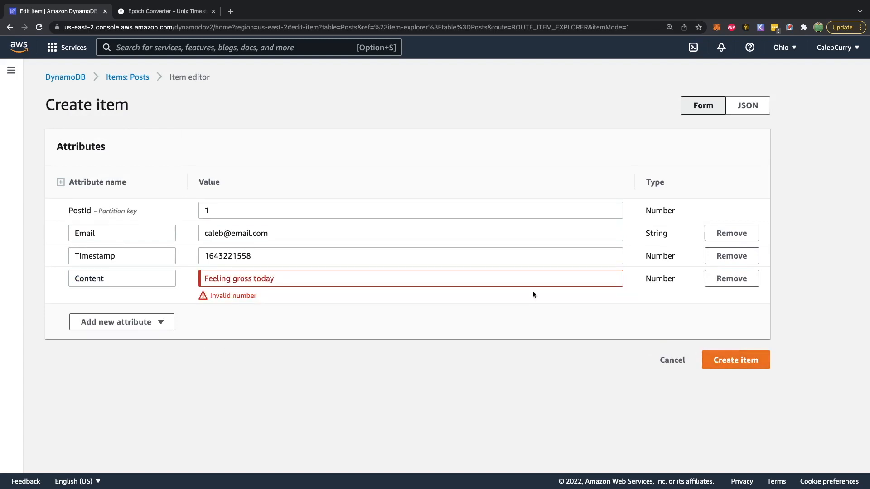
{"action": "left_click", "coordinate": [115, 277]}
{"action": "left_click", "coordinate": [694, 282]}
- Add a String attribute named Content with the value "Feeling gross today" to the new post
{"action": "left_click", "coordinate": [90, 281]}
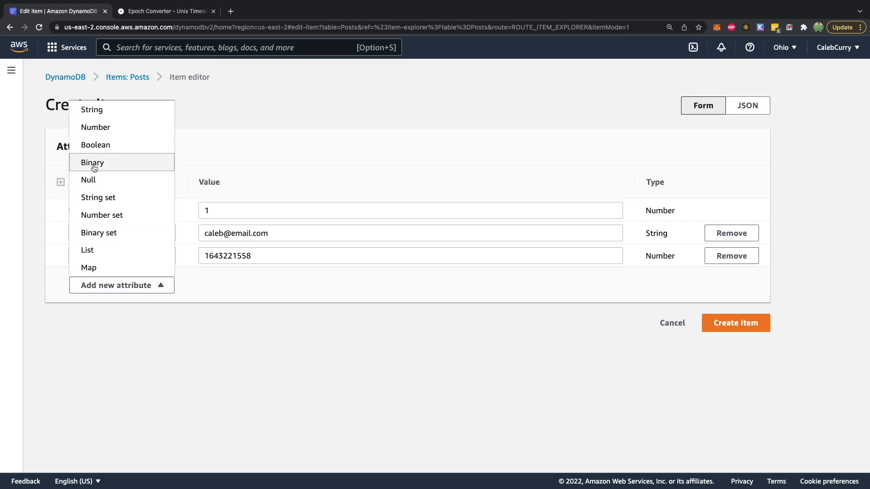
{"action": "left_click", "coordinate": [96, 110]}
{"action": "type", "text": "Content"}
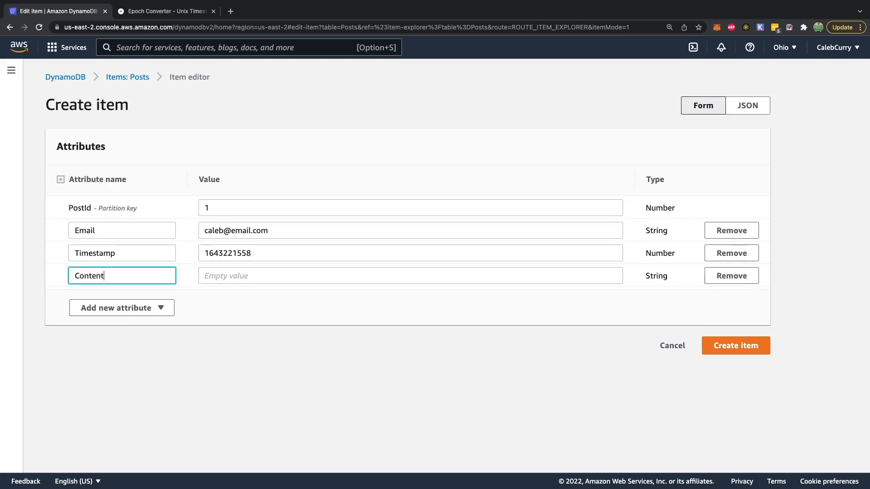
{"action": "key", "text": "Tab"}
{"action": "type", "text": "Feeling gross today"}
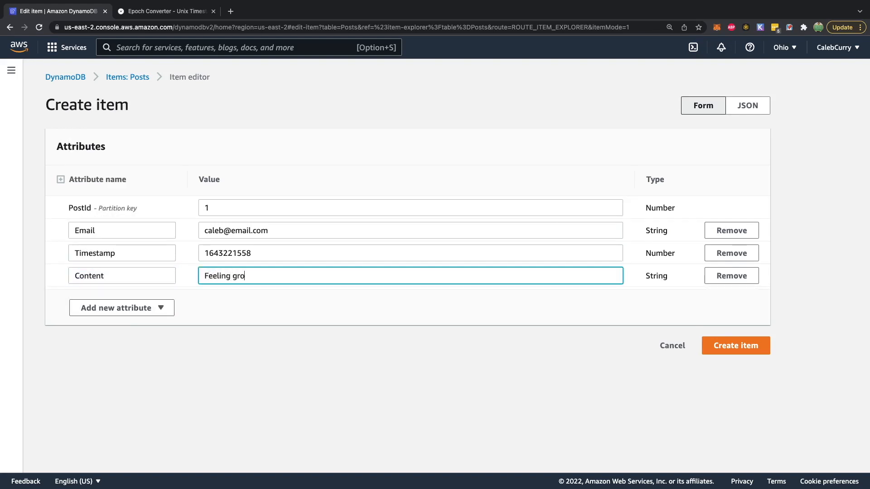
- Change the new post's PostId to 2 and create the item
{"action": "left_click", "coordinate": [741, 353]}
{"action": "key", "text": "BackSpace"}
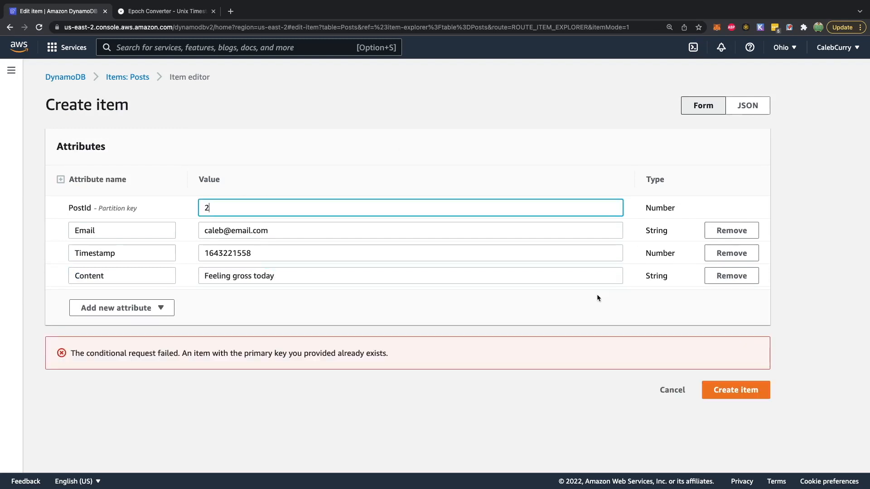
{"action": "left_click", "coordinate": [720, 393]}
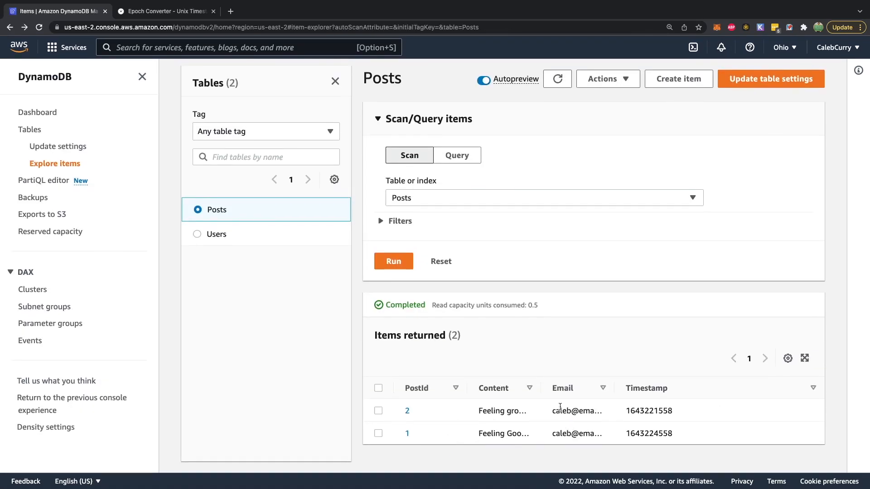
- Start a third item in the Posts table with PostId 3
{"action": "left_click", "coordinate": [686, 76]}
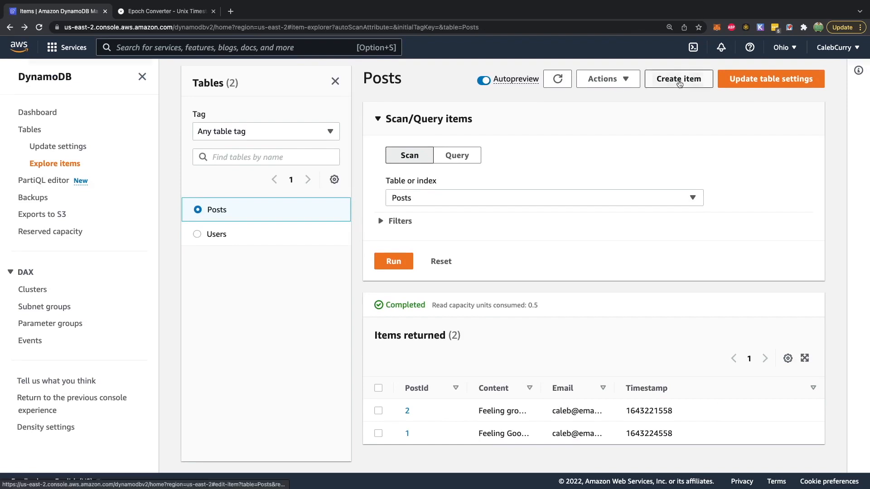
{"action": "left_click", "coordinate": [237, 206]}
{"action": "key", "text": "BackSpace"}
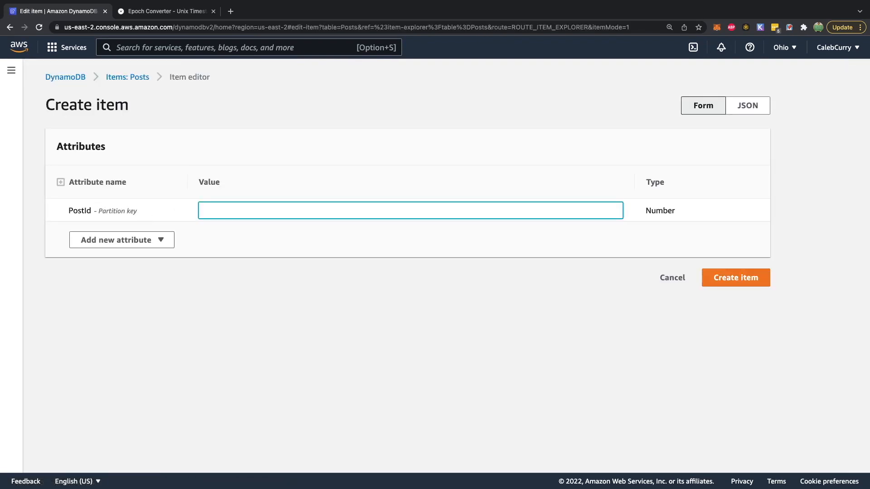
- Add a String attribute named Email to post 3 and fill in a different author's e-mail address
{"action": "left_click", "coordinate": [113, 240]}
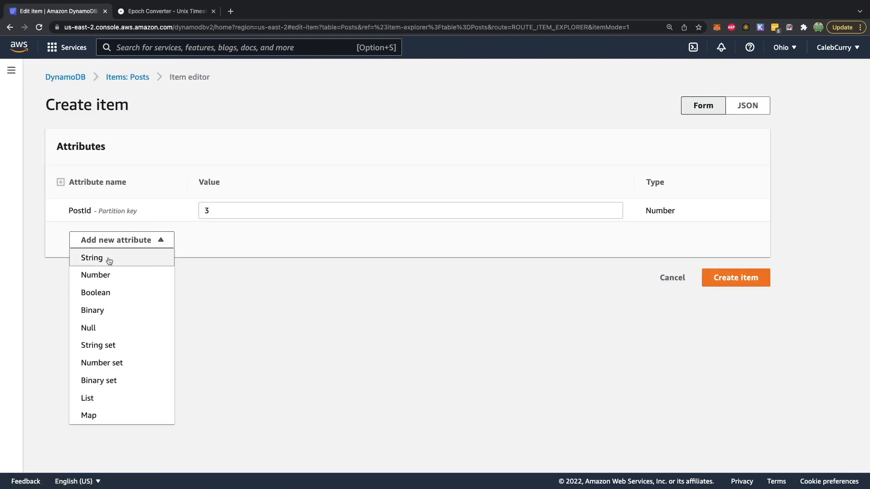
{"action": "left_click", "coordinate": [100, 259]}
{"action": "type", "text": "em"}
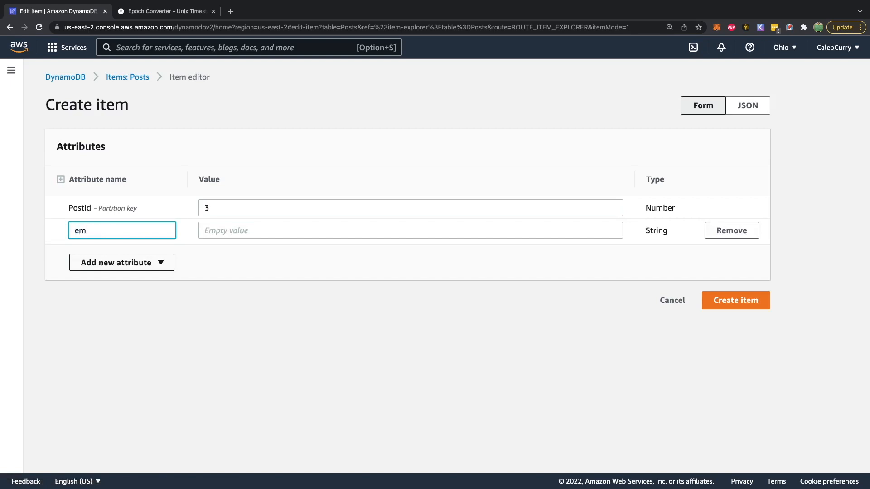
{"action": "key", "text": "BackSpace"}
{"action": "key", "text": "BackSpace"}
{"action": "type", "text": "EMai"}
{"action": "type", "text": "ail"}
{"action": "key", "text": "Tab"}
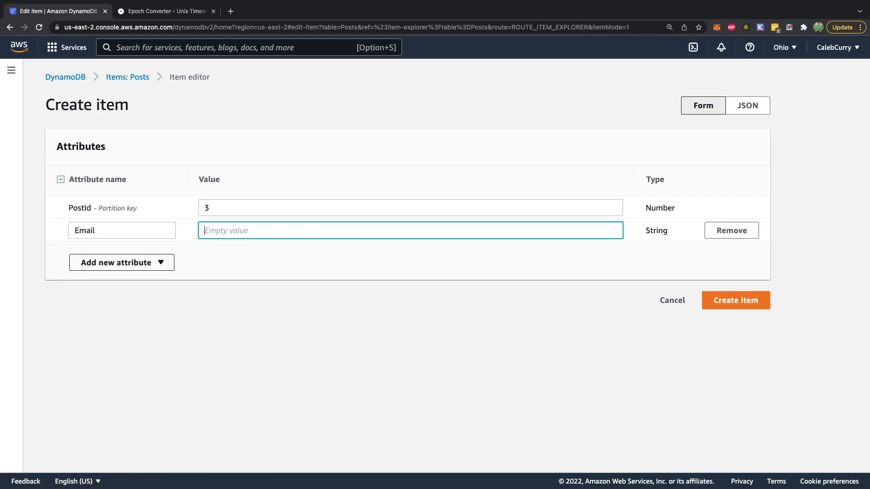
{"action": "type", "text": "sally@email.com"}
{"action": "key", "text": "Tab"}
{"action": "key", "text": "Tab"}
{"action": "key", "text": "Return"}
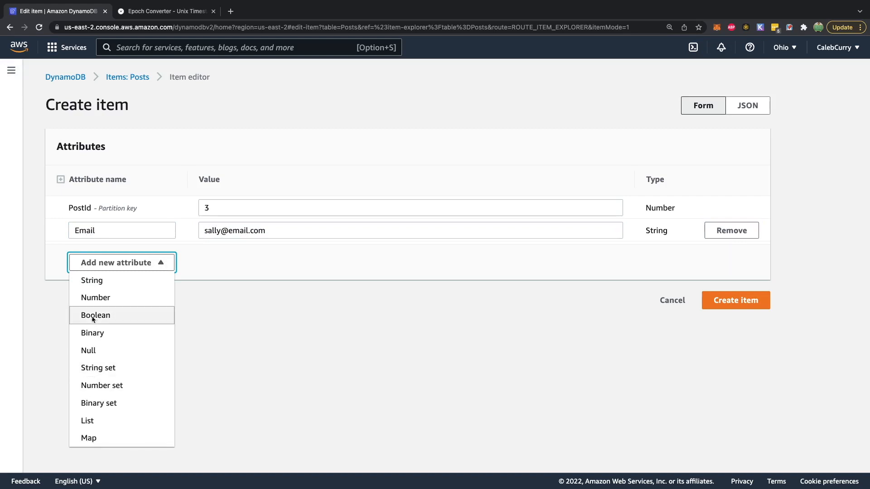
{"action": "left_click", "coordinate": [96, 297]}
{"action": "type", "text": "Timestamp"}
{"action": "key", "text": "Tab"}
{"action": "key", "text": "super+v"}
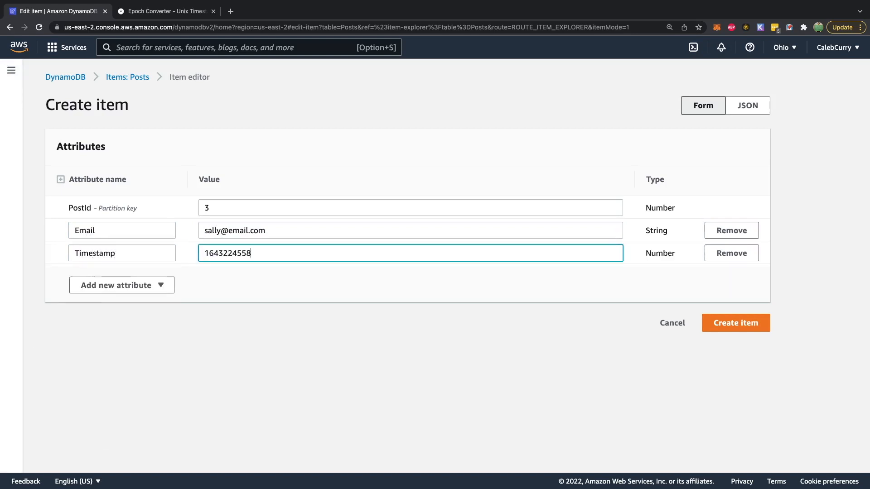
- Add a String attribute Content with the value "Hey everyone!" to post 3 and create the item
{"action": "left_click", "coordinate": [140, 285]}
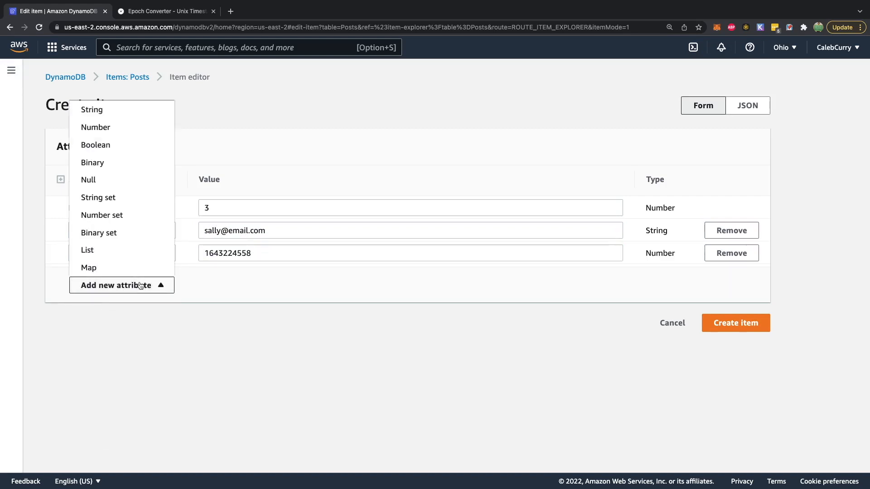
{"action": "left_click", "coordinate": [101, 113]}
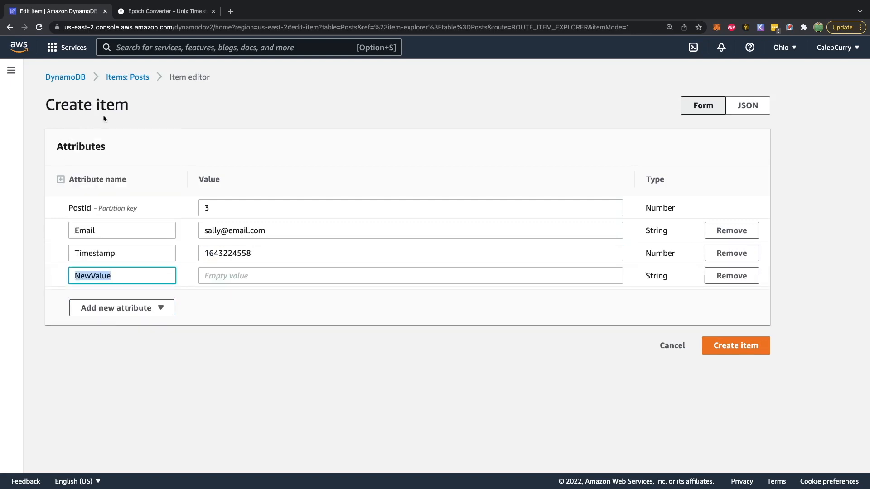
{"action": "type", "text": "Con"}
{"action": "type", "text": "ten"}
{"action": "key", "text": "Tab"}
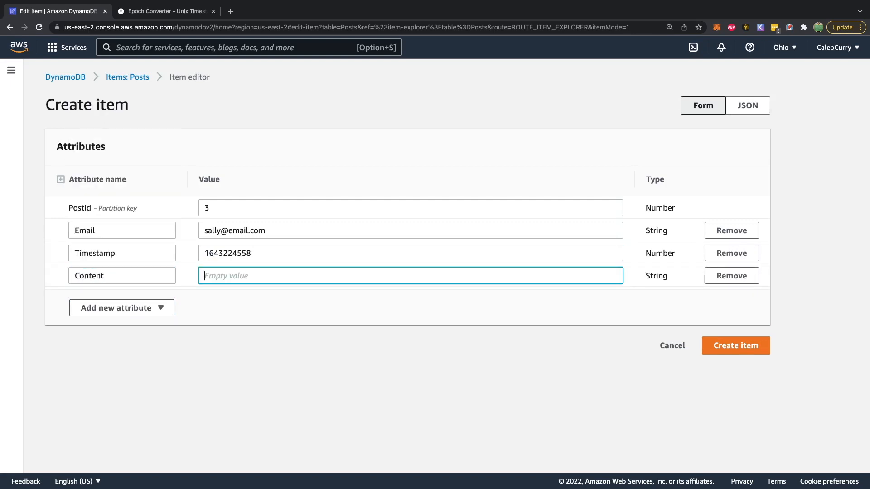
{"action": "type", "text": "Hey everyone!"}
{"action": "left_click", "coordinate": [741, 340]}
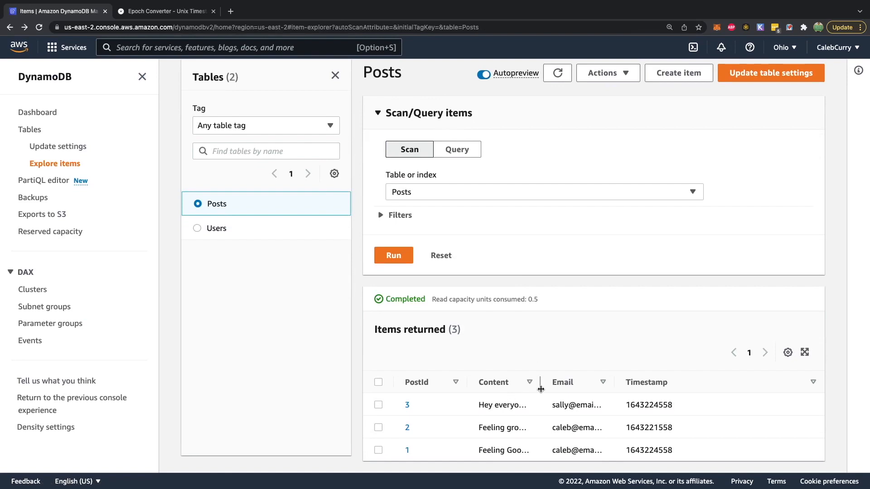
- Set up a query on the Posts table's Email-Timestamp-index with the first author's e-mail address as the partition key
{"action": "left_click", "coordinate": [457, 150]}
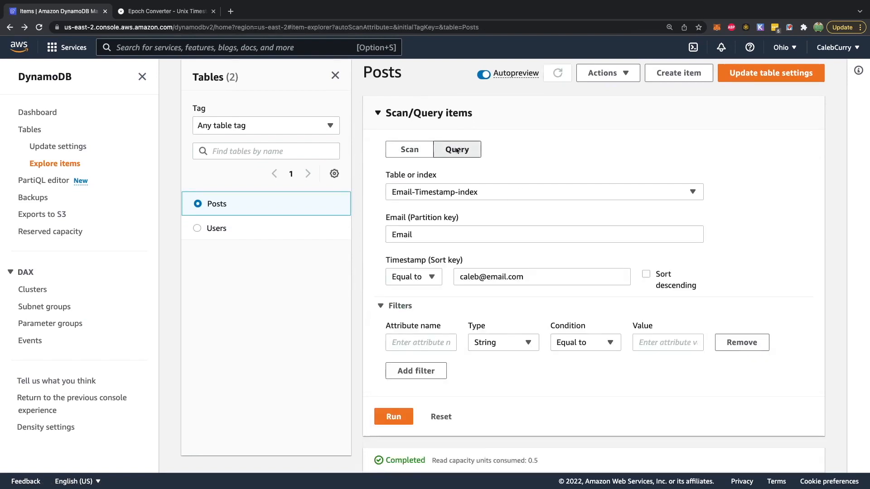
{"action": "left_click", "coordinate": [468, 192]}
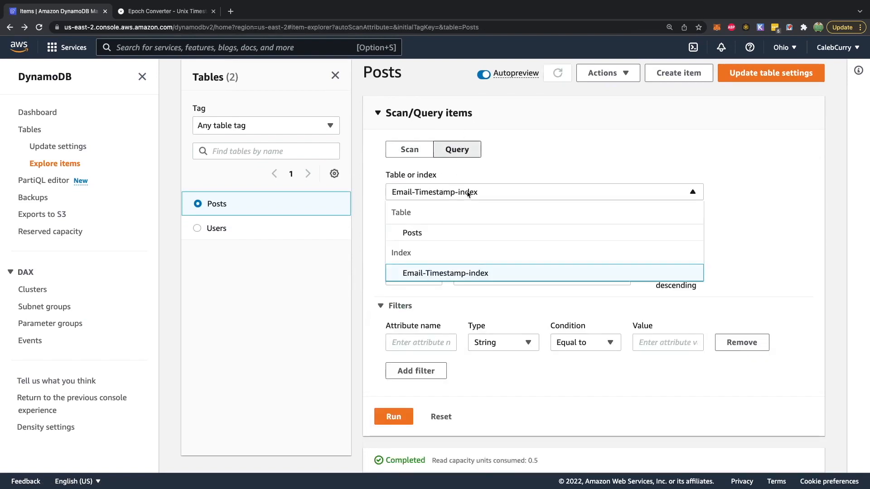
{"action": "left_click", "coordinate": [444, 273]}
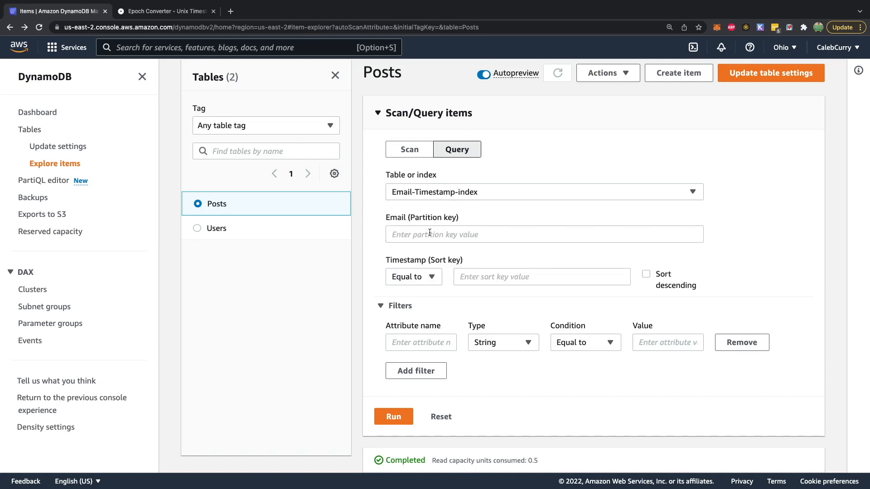
{"action": "left_click", "coordinate": [429, 233]}
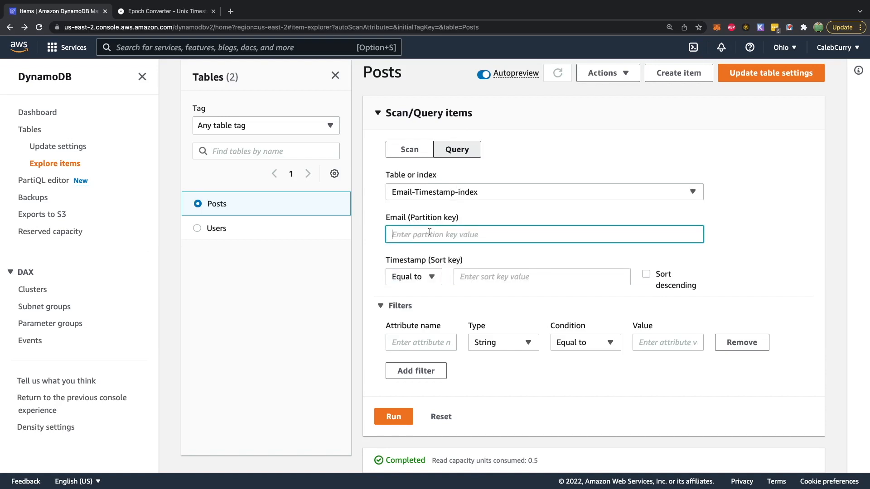
{"action": "type", "text": "caleb@email.com"}
{"action": "key", "text": "Tab"}
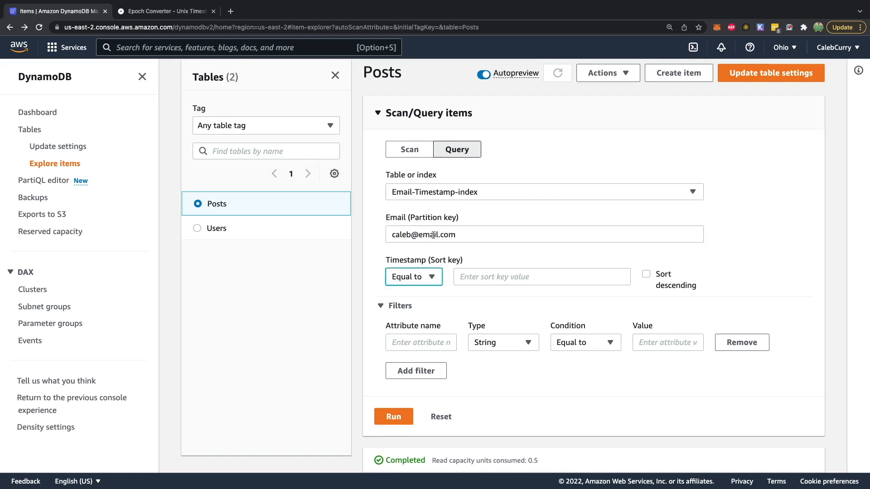
- Run the index query without a Timestamp value or filter and examine the returned posts
{"action": "left_click", "coordinate": [432, 277]}
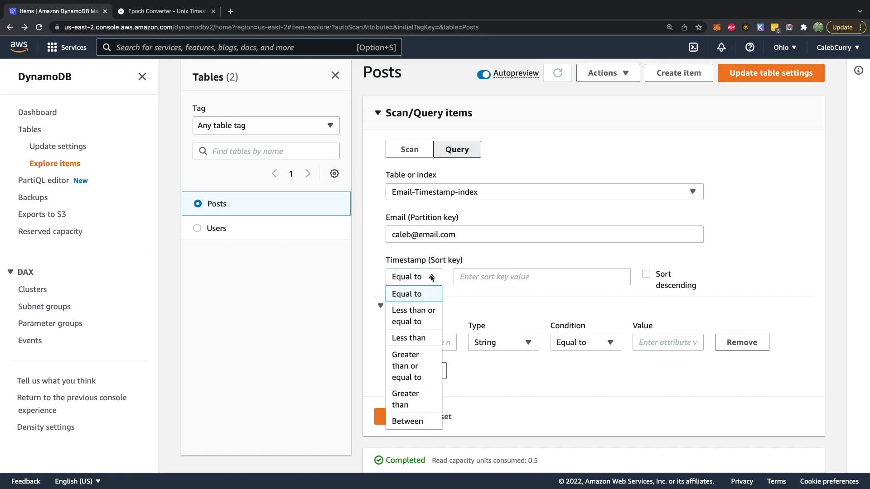
{"action": "left_click", "coordinate": [432, 277]}
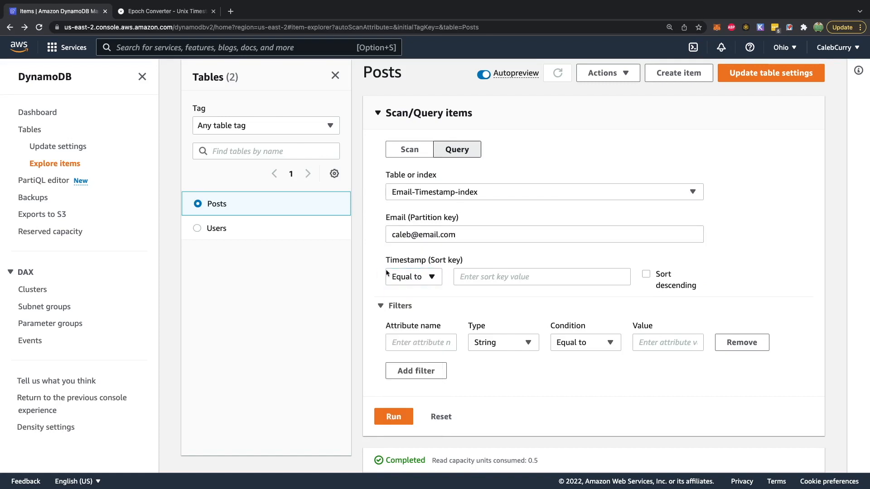
{"action": "left_click", "coordinate": [429, 342]}
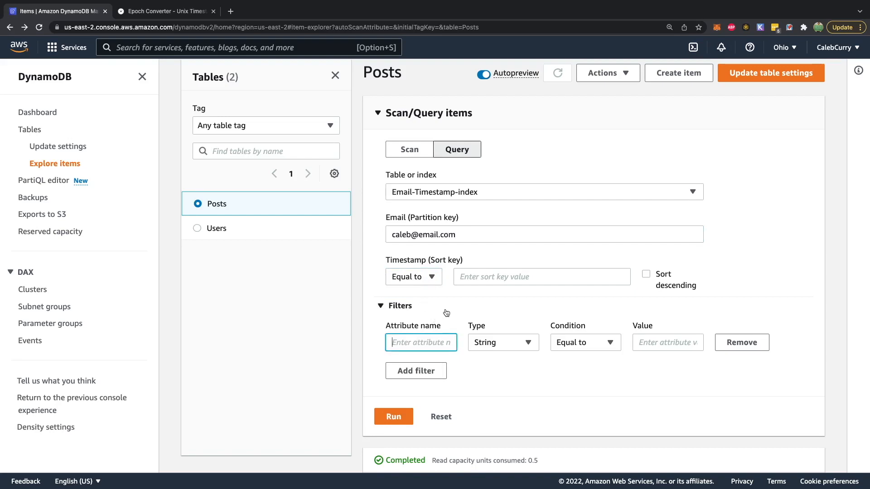
{"action": "scroll", "coordinate": [445, 312], "scroll_direction": "down", "scroll_amount": 1}
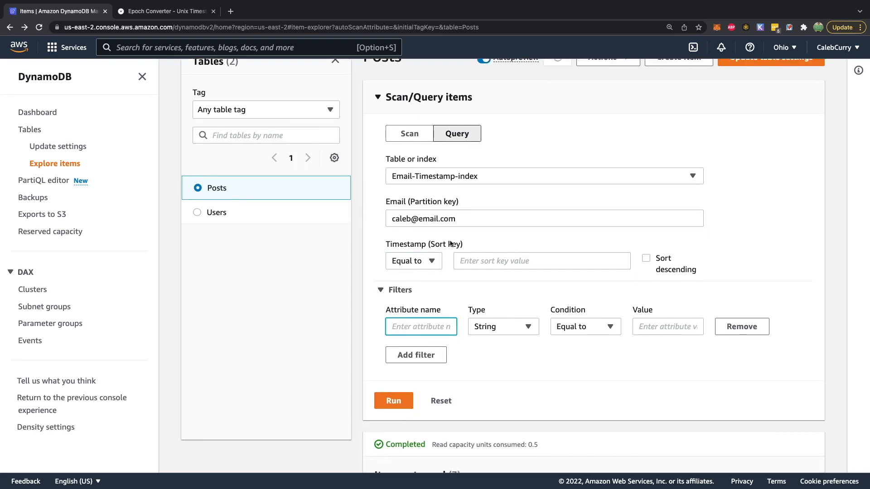
{"action": "left_click", "coordinate": [393, 401]}
{"action": "scroll", "coordinate": [395, 395], "scroll_direction": "down", "scroll_amount": 5}
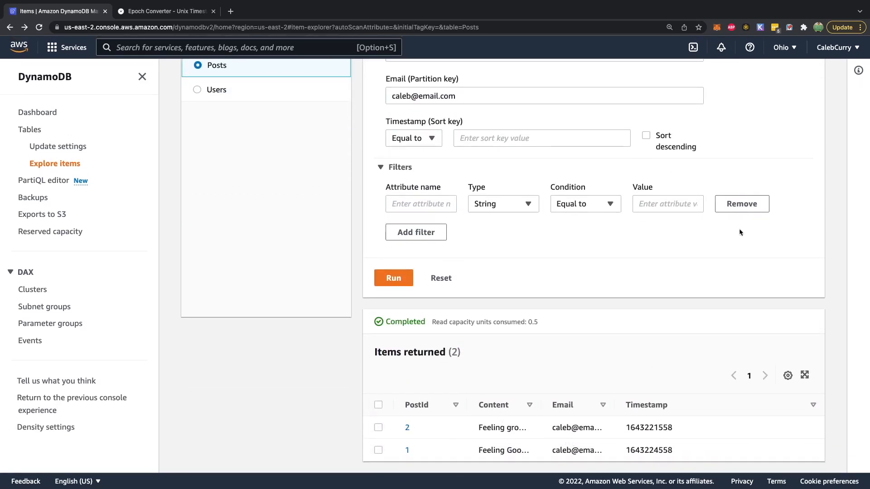
- Set the index query to sort by Timestamp in descending order
{"action": "left_click", "coordinate": [645, 135]}
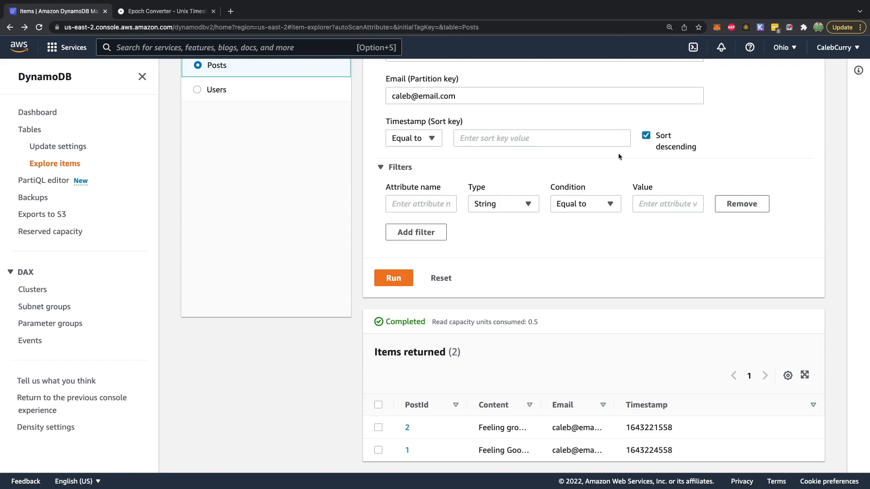